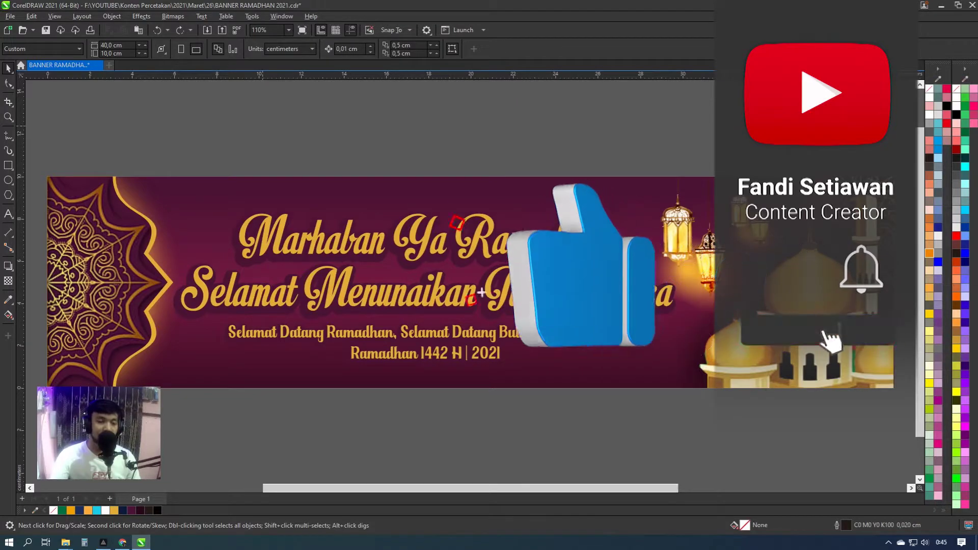
# Create a new 40 × 10 cm CMYK document named Banner Puasa at 300 dpi
pyautogui.hotkey('alt', 'f')
pyautogui.press('Escape')
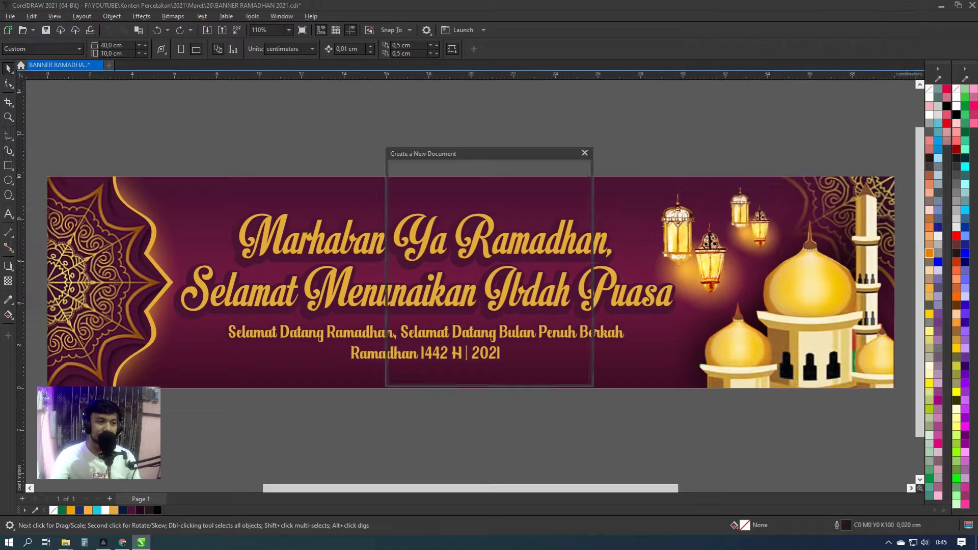
pyautogui.hotkey('ctrl', 'n')
pyautogui.write('Banner')
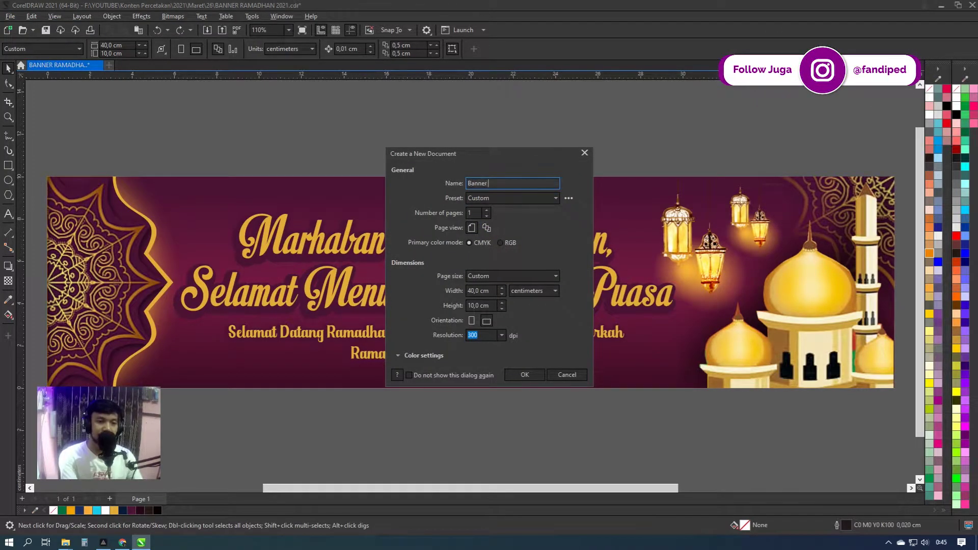
pyautogui.write(' Piua')
pyautogui.press('BackSpace')
pyautogui.press('BackSpace')
pyautogui.press('BackSpace')
pyautogui.write('uasa')
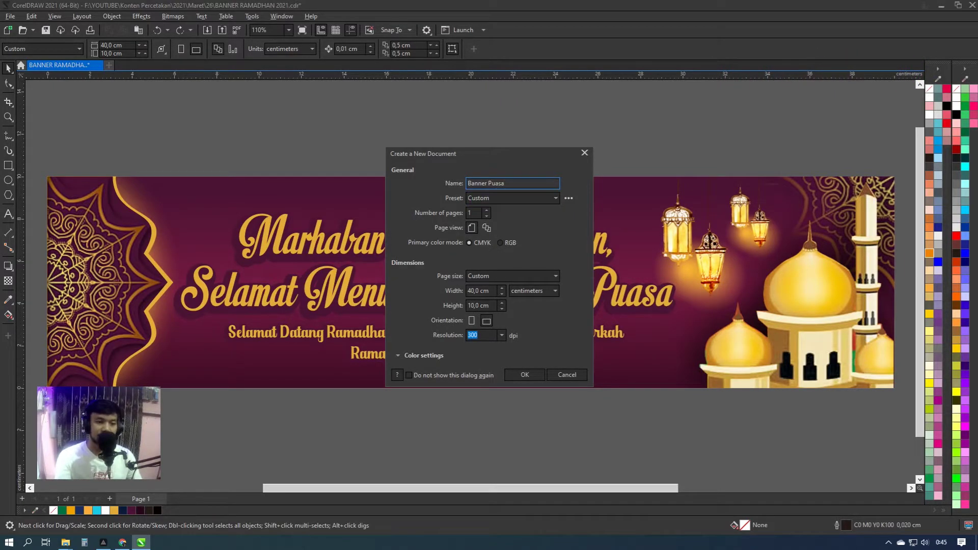
pyautogui.click(481, 290)
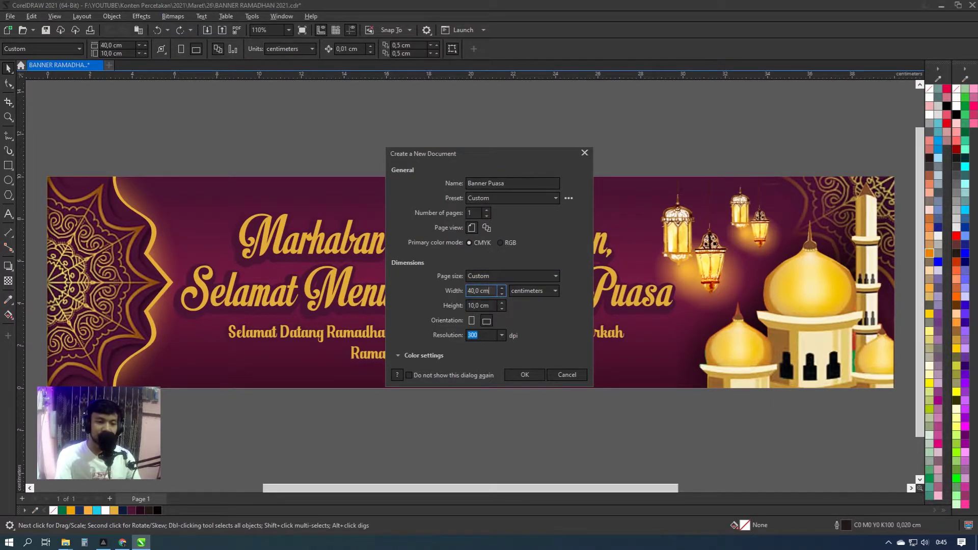
pyautogui.click(477, 335)
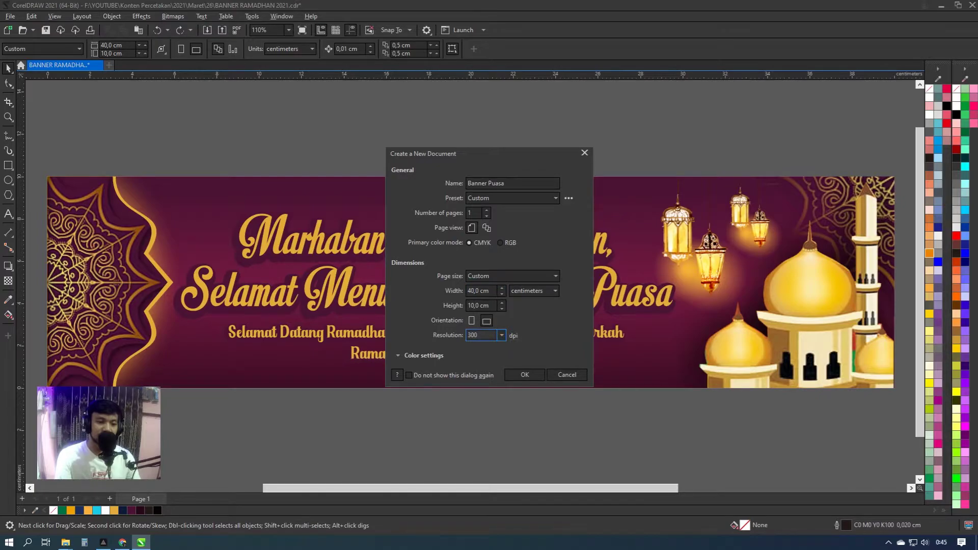
pyautogui.press('Return')
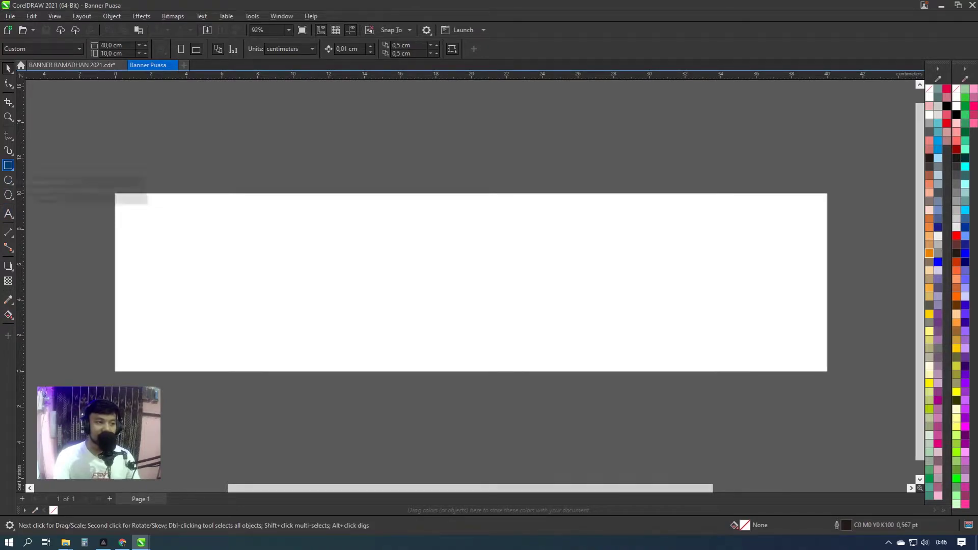
pyautogui.doubleClick(8, 165)
pyautogui.press('space')
pyautogui.scroll(2, 469, 193)
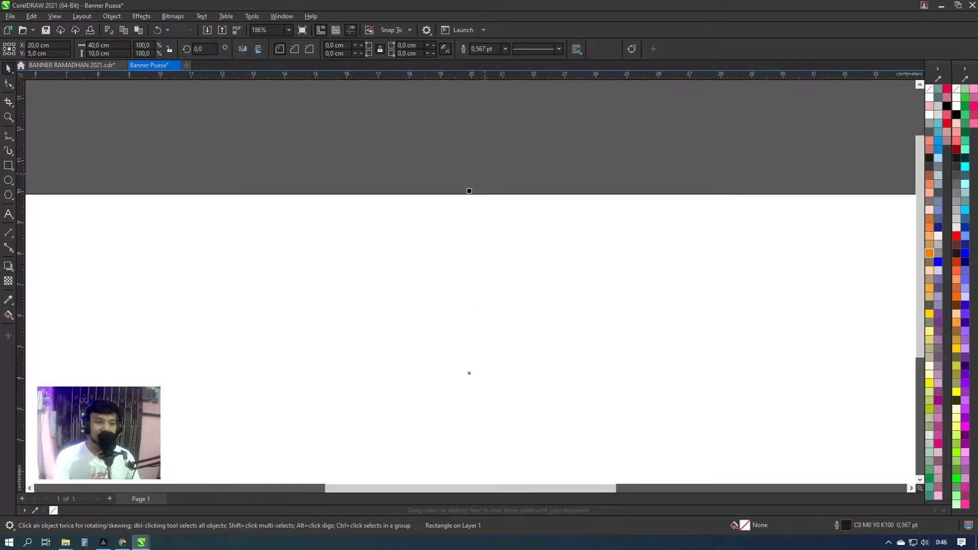
pyautogui.click(505, 48)
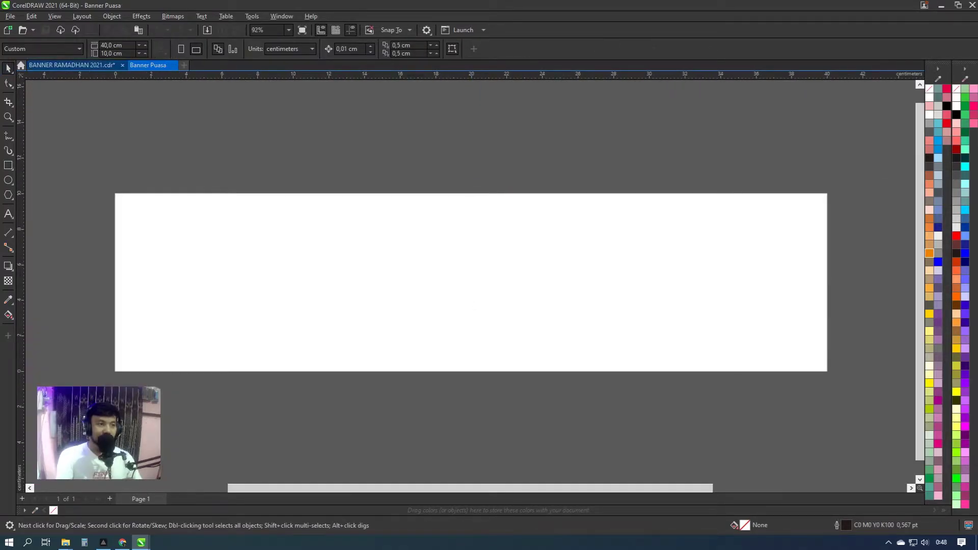
# Copy the mandala side ornament from the BANNER RAMADHAN 2021 document and paste it into the Banner Puasa document
pyautogui.hotkey('ctrl', 'Tab')
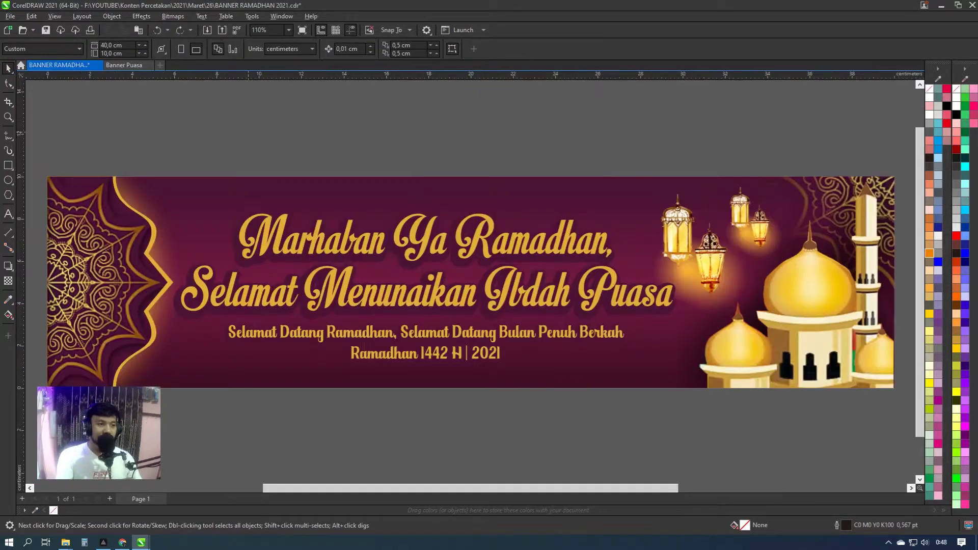
pyautogui.hscroll(-3, 468, 280)
pyautogui.moveTo(88, 152); pyautogui.dragTo(264, 406)
pyautogui.hotkey('ctrl', 'c')
pyautogui.hotkey('ctrl', 'Tab')
pyautogui.scroll(-1, 468, 280)
pyautogui.scroll(1, 468, 280)
pyautogui.hotkey('ctrl', 'v')
# Move the mandala artwork off the page to its left, leaving the gold scalloped shape at the page's left end
pyautogui.hscroll(-3, 469, 280)
pyautogui.click(265, 265)
pyautogui.hscroll(-3, 468, 280)
pyautogui.moveTo(336, 255); pyautogui.dragTo(204, 254)
pyautogui.click(311, 255)
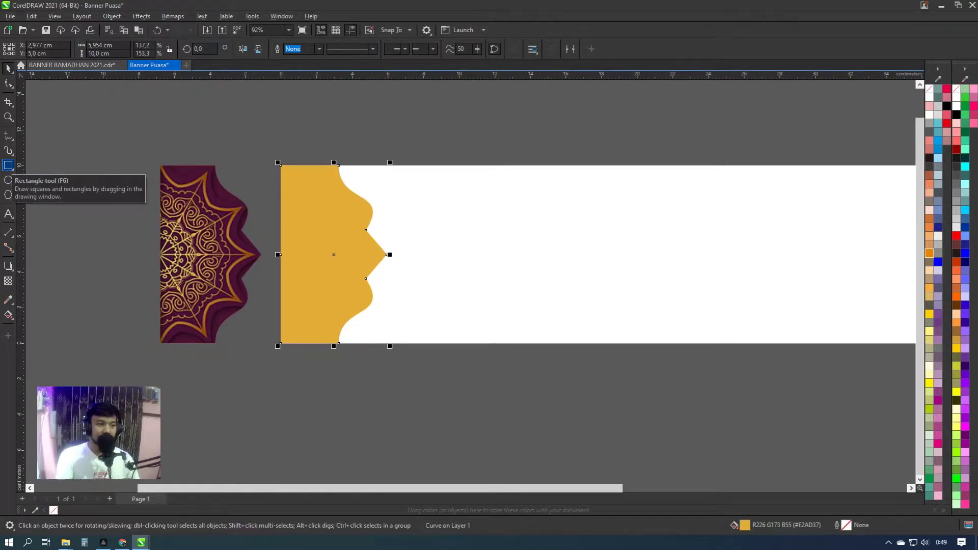
# Draw a rectangle about 6 × 10 cm over the gold shape and move it to the right beside that shape
pyautogui.click(8, 165)
pyautogui.moveTo(281, 166); pyautogui.dragTo(388, 342)
pyautogui.press('space')
pyautogui.moveTo(388, 255); pyautogui.dragTo(520, 255)
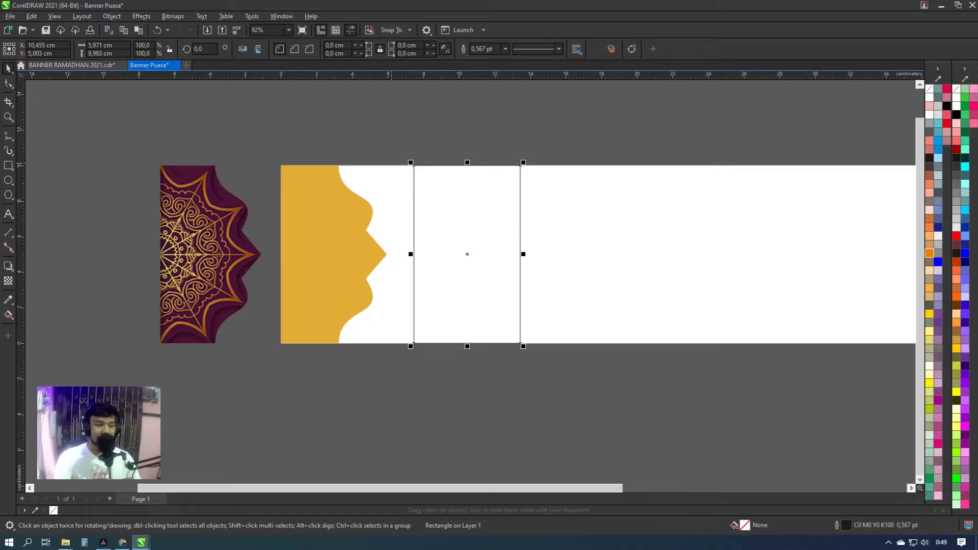
# Convert the rectangle to curves and add two nodes to its right edge, at the middle and slightly above it
pyautogui.hotkey('ctrl', 'q')
pyautogui.click(8, 84)
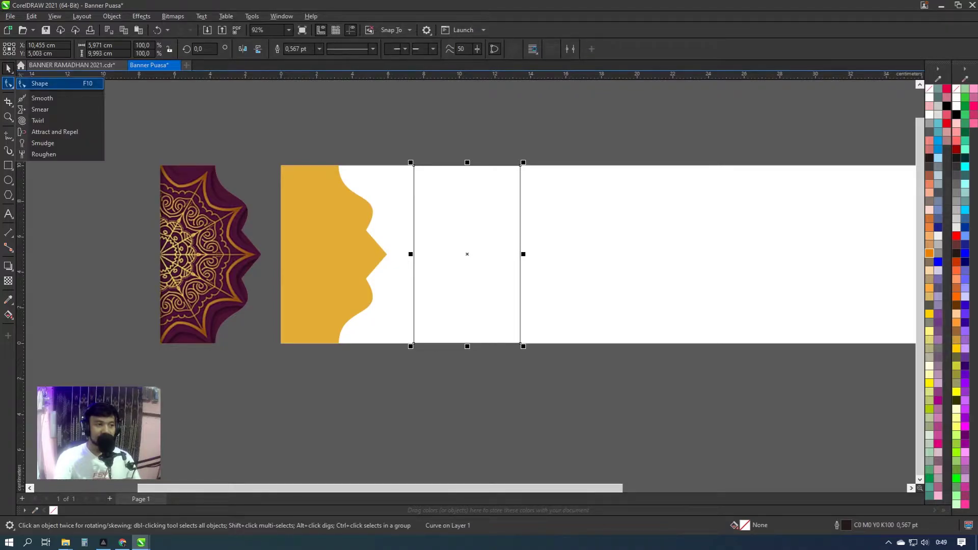
pyautogui.click(36, 82)
pyautogui.scroll(1, 480, 219)
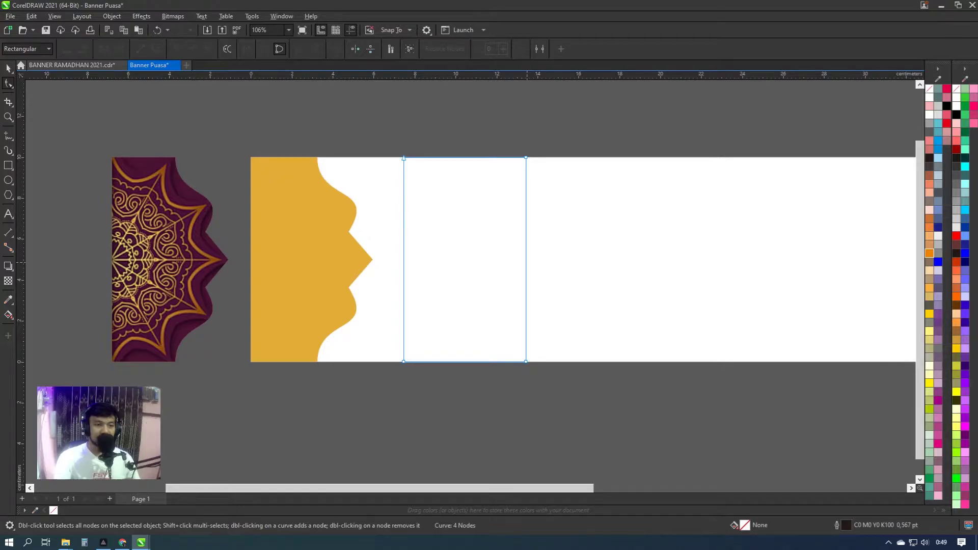
pyautogui.doubleClick(526, 263)
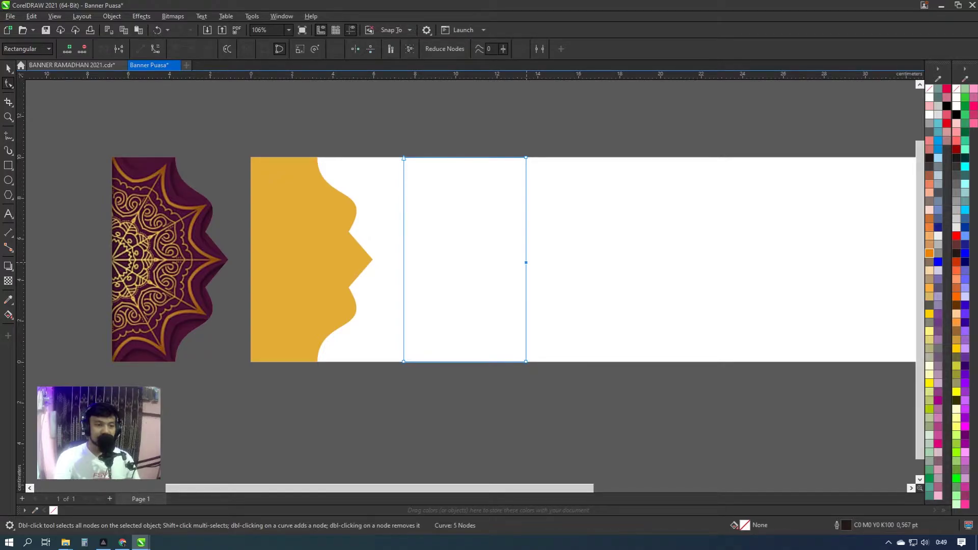
pyautogui.doubleClick(526, 234)
# Move the rectangle's upper-right corner node inward and bend the segment below it into an S-shaped curve
pyautogui.moveTo(526, 157); pyautogui.dragTo(489, 158)
pyautogui.click(503, 188)
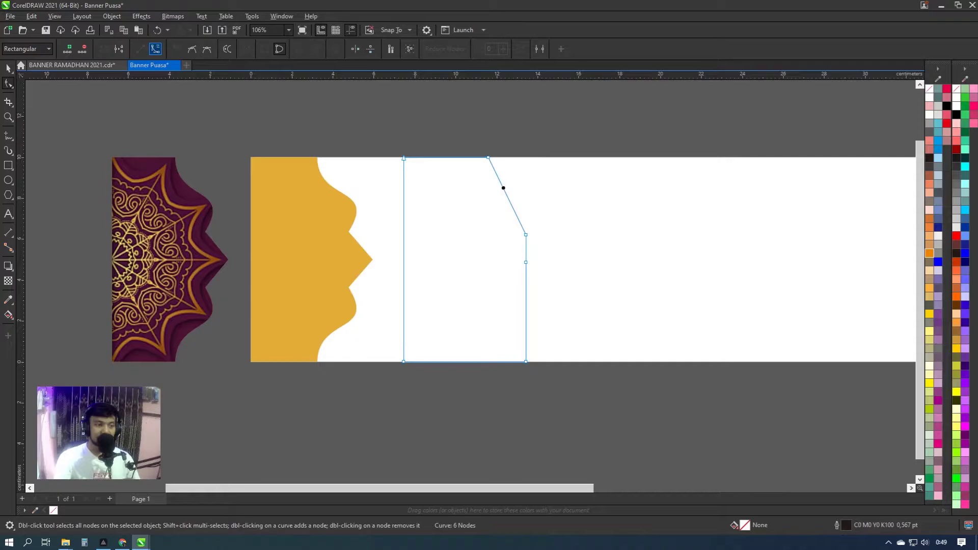
pyautogui.click(155, 49)
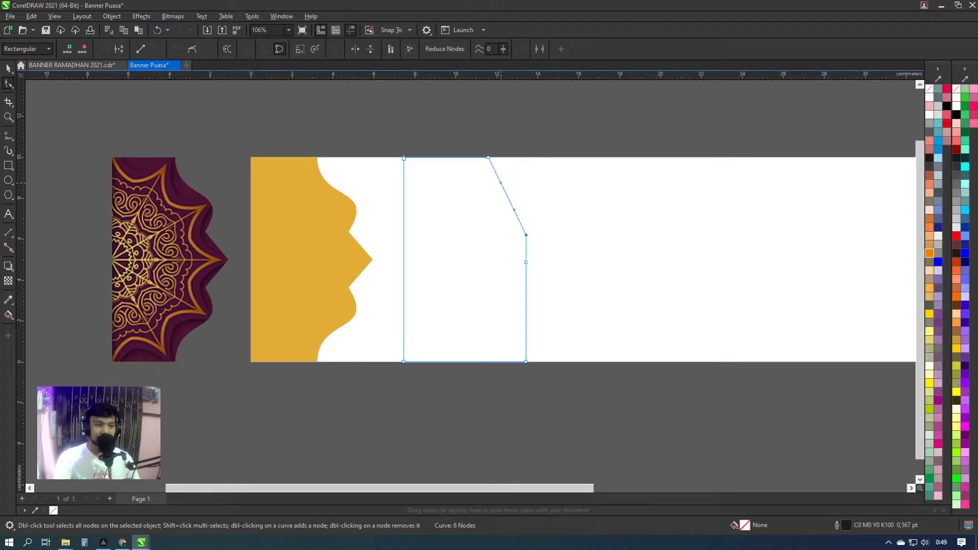
pyautogui.moveTo(501, 183); pyautogui.dragTo(480, 195)
# Pull the middle node inward, raise the bottom edge and extend its right corner outward, making the shape about 6.8 × 8.2 cm
pyautogui.moveTo(526, 262); pyautogui.dragTo(513, 262)
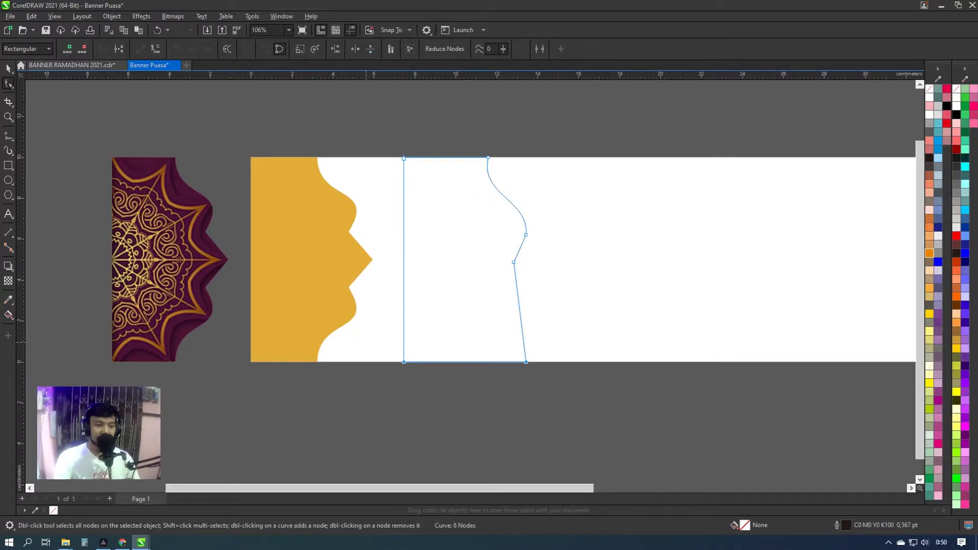
pyautogui.moveTo(525, 362); pyautogui.dragTo(525, 284)
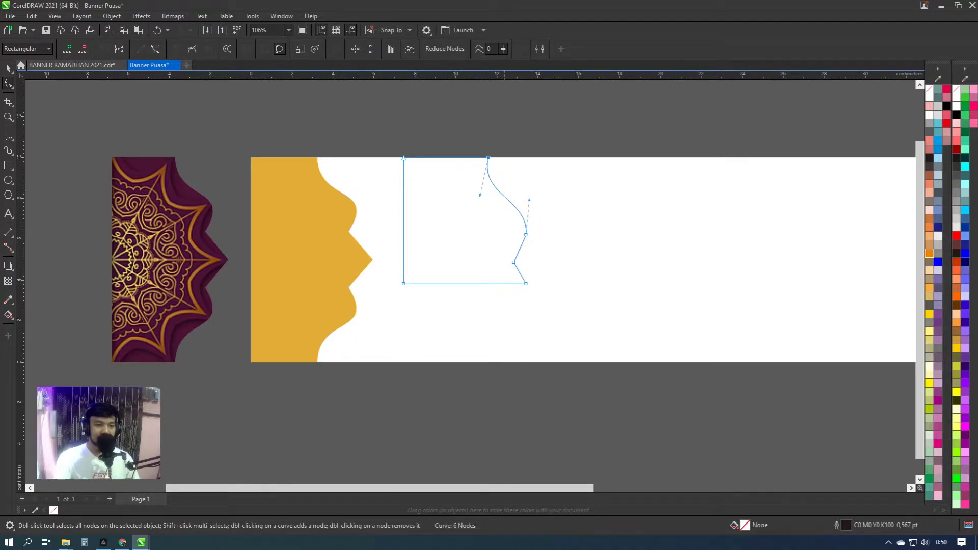
pyautogui.moveTo(525, 284); pyautogui.dragTo(543, 284)
pyautogui.press('space')
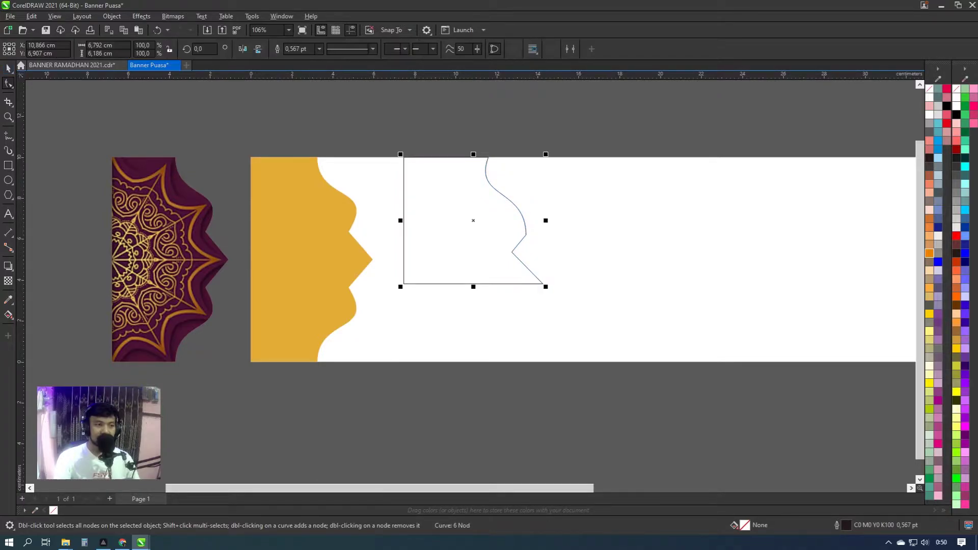
# Fill the half-ornament shape with the reference's gold (#E2AD37) and set its outline to None
pyautogui.click(322, 338)
pyautogui.click(62, 510)
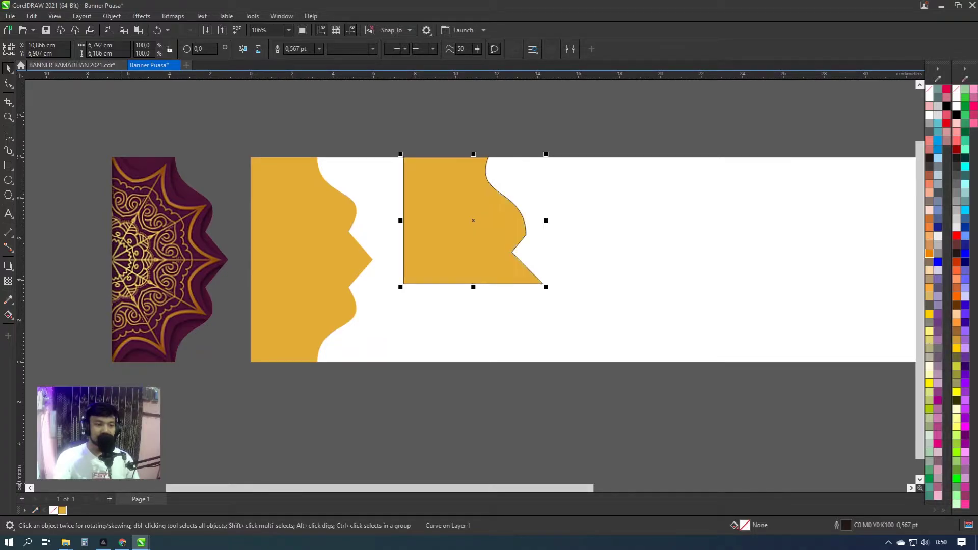
pyautogui.click(298, 49)
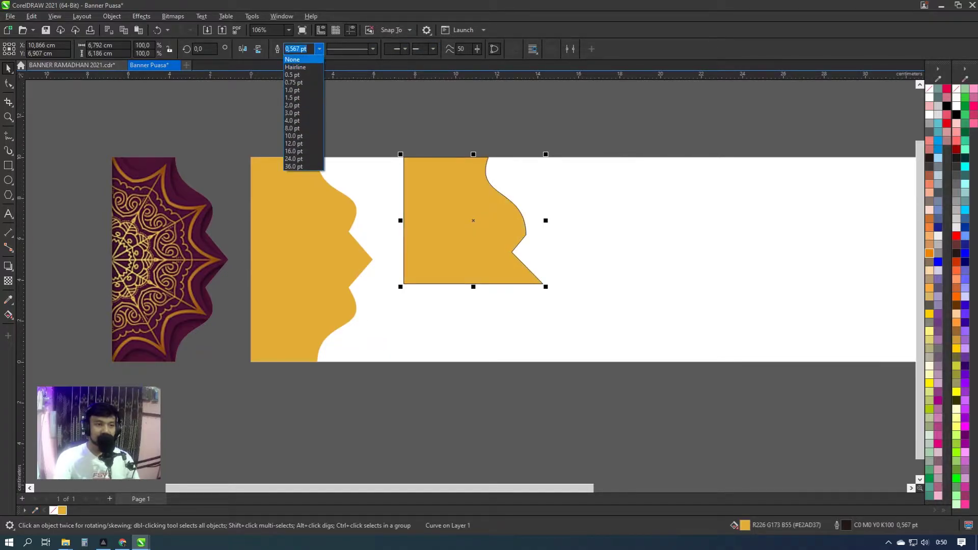
pyautogui.click(296, 58)
# Duplicate the gold half shape below, mirror the copy vertically and move it up against the original's bottom edge
pyautogui.moveTo(468, 181); pyautogui.dragTo(467, 326)
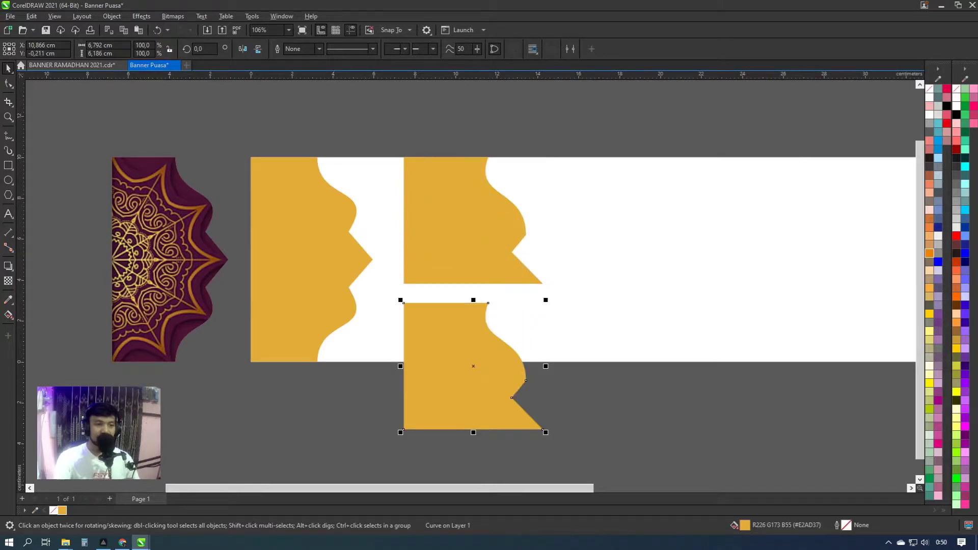
pyautogui.click(257, 48)
pyautogui.moveTo(467, 356); pyautogui.dragTo(467, 338)
# Weld the original half shape and its mirrored copy into one curve
pyautogui.scroll(3, 519, 304)
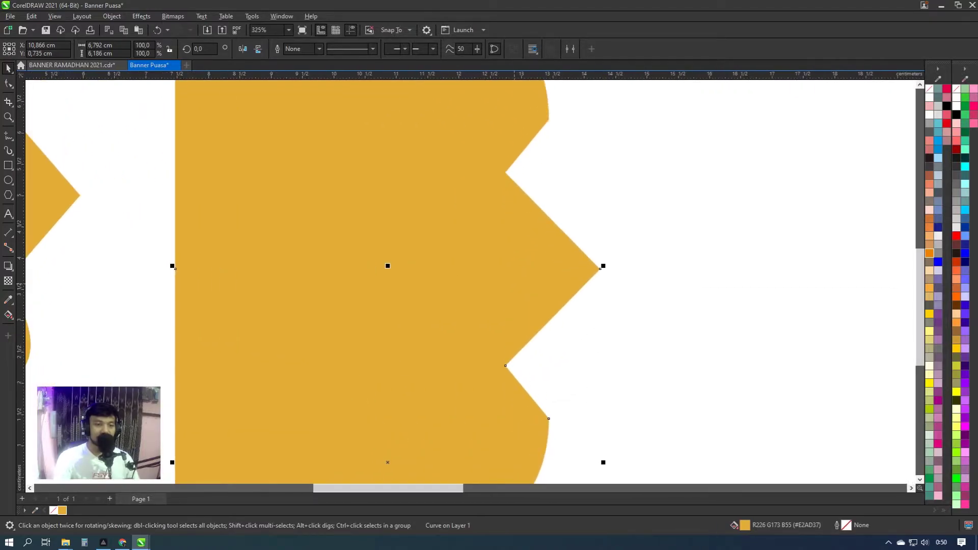
pyautogui.scroll(-2, 502, 279)
pyautogui.scroll(-2, 503, 279)
pyautogui.keyDown('shift'); pyautogui.click(482, 254); pyautogui.keyUp('shift')
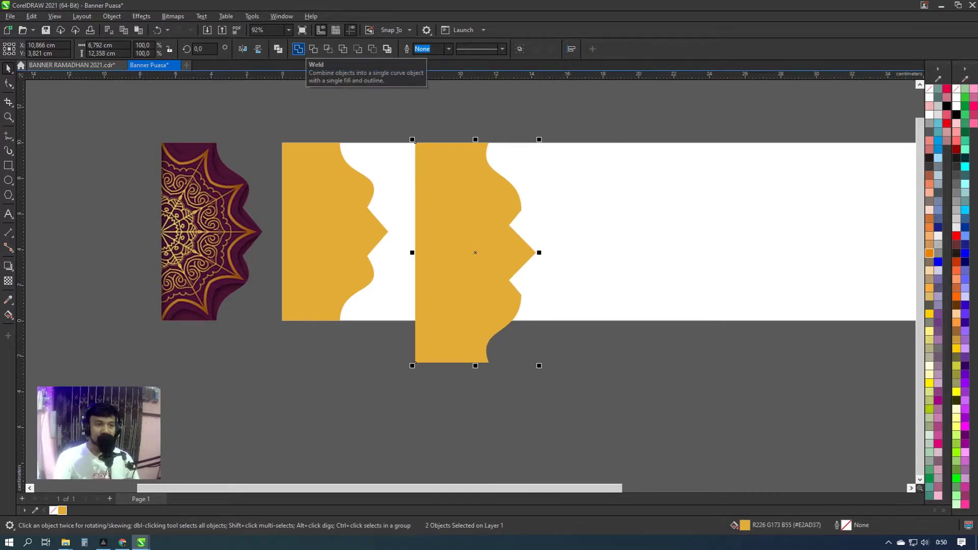
pyautogui.click(298, 48)
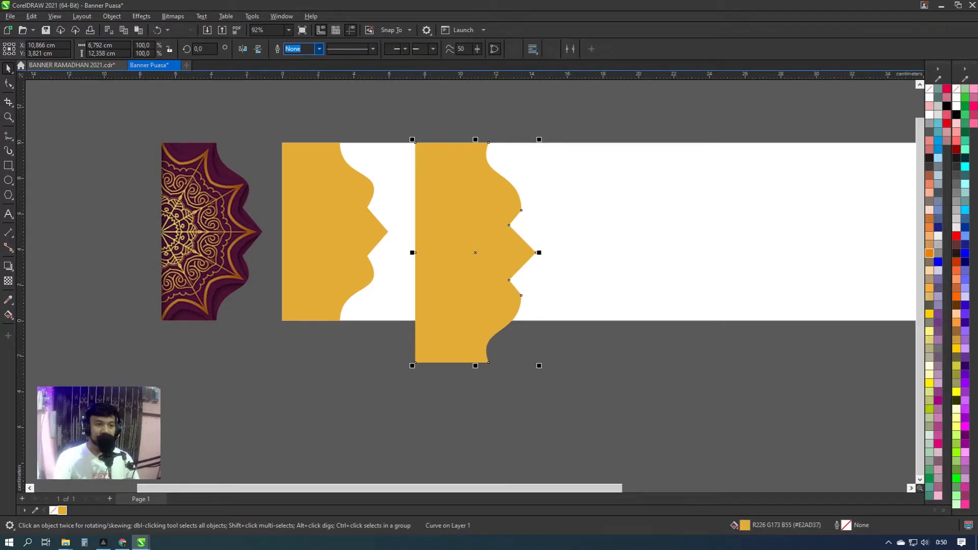
# Shrink the welded shape's height to match the page and remove the gold reference shape
pyautogui.moveTo(475, 366); pyautogui.dragTo(476, 316)
pyautogui.scroll(2, 475, 316)
pyautogui.press('Escape')
pyautogui.scroll(-3, 474, 324)
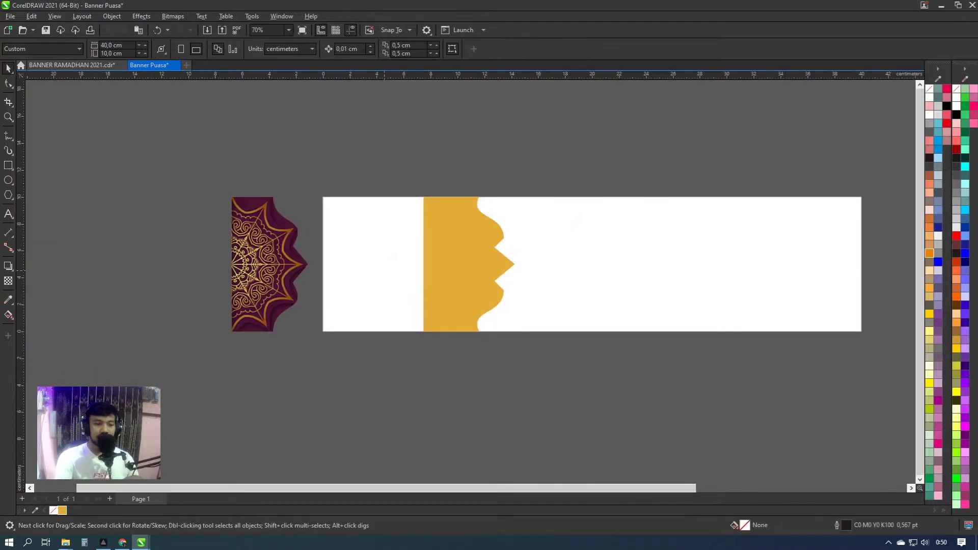
# Move the welded gold shape to the left end of the page
pyautogui.click(448, 265)
pyautogui.moveTo(448, 265); pyautogui.dragTo(351, 265)
pyautogui.hscroll(3, 474, 265)
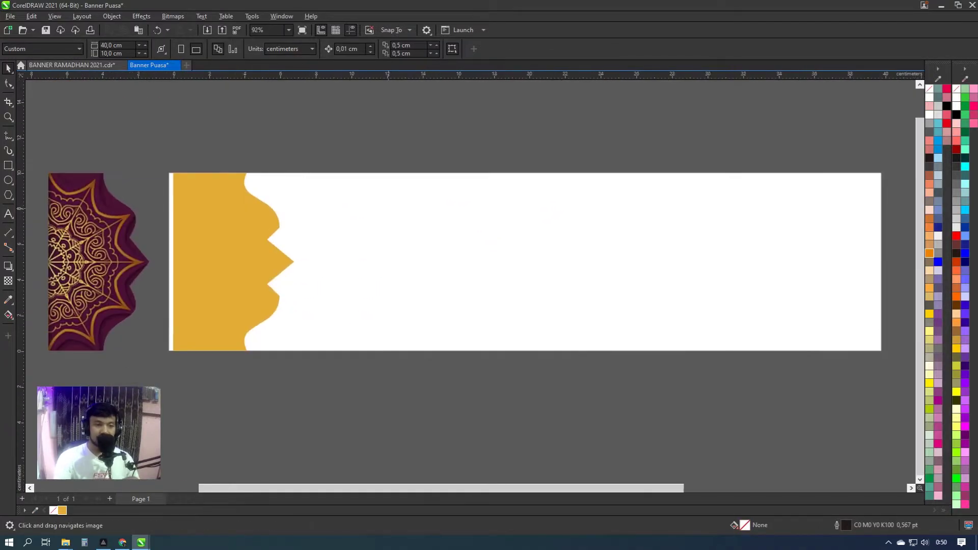
pyautogui.hscroll(-2, 456, 252)
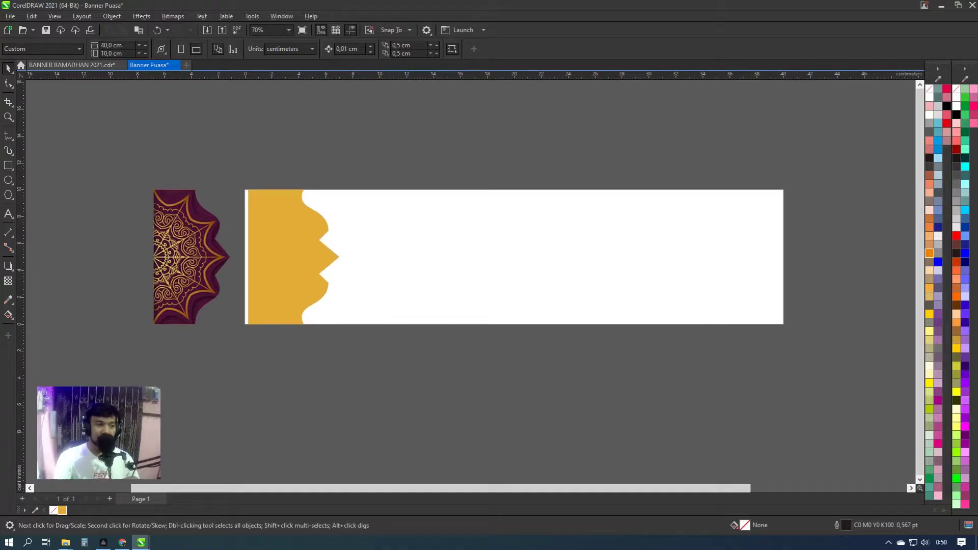
# Add a page-sized rectangle frame of 40 × 10 cm and set its outline to None
pyautogui.doubleClick(8, 165)
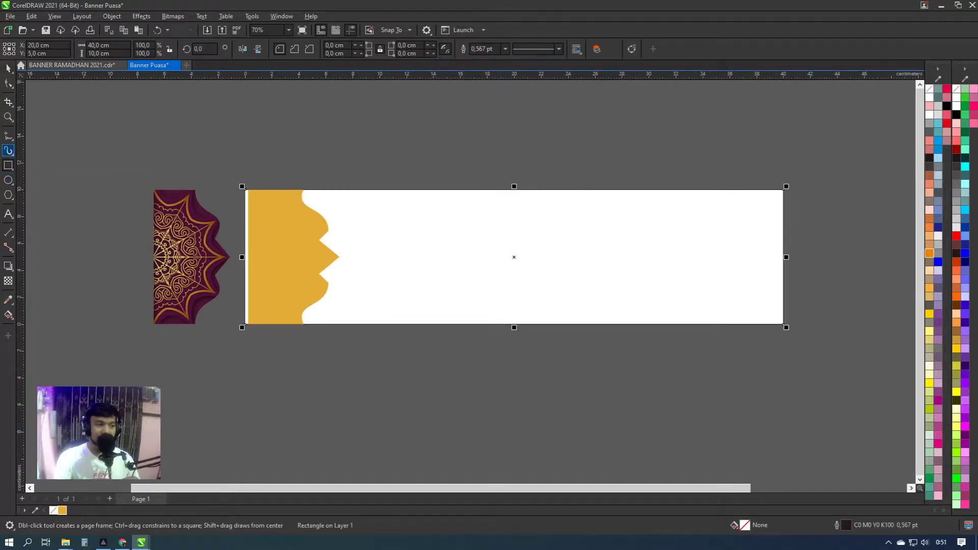
pyautogui.press('space')
pyautogui.scroll(1, 424, 164)
pyautogui.click(504, 49)
pyautogui.click(484, 57)
pyautogui.press('Tab')
pyautogui.hotkey('shift', 'Tab')
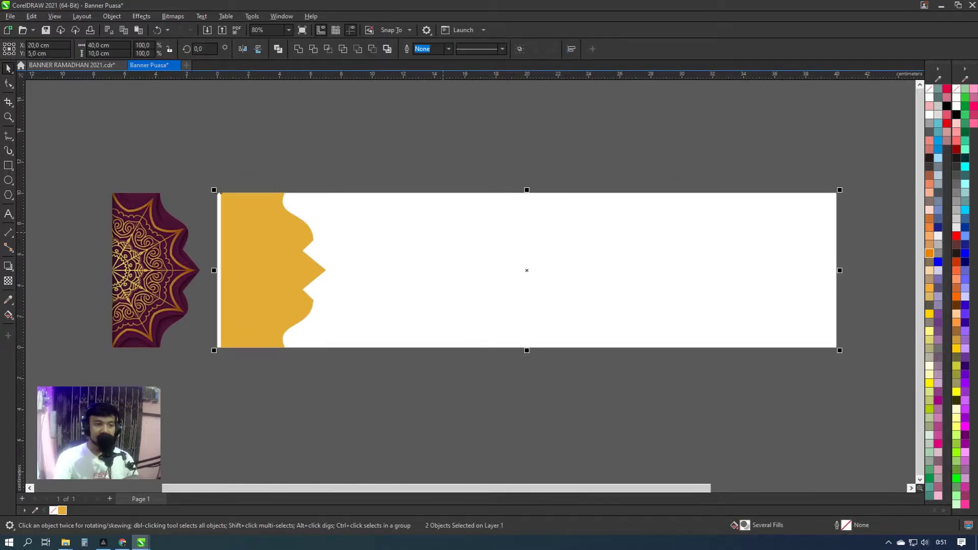
# Align the gold shape's left edge with the left edge of the page-sized rectangle
pyautogui.press('Escape')
pyautogui.scroll(2, 205, 217)
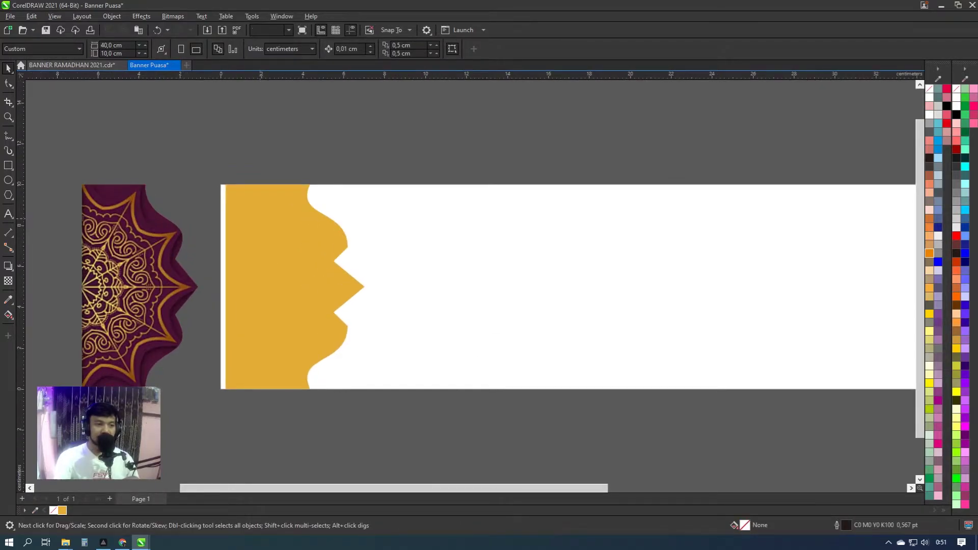
pyautogui.press('Tab')
pyautogui.hotkey('ctrl', 'a')
pyautogui.press('l')
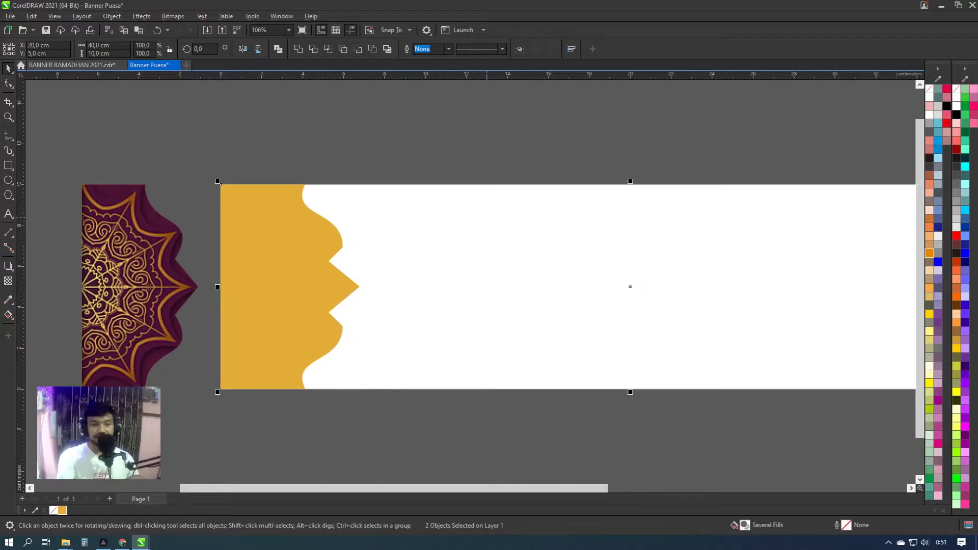
pyautogui.hotkey('ctrl', 'z')
pyautogui.press('Escape')
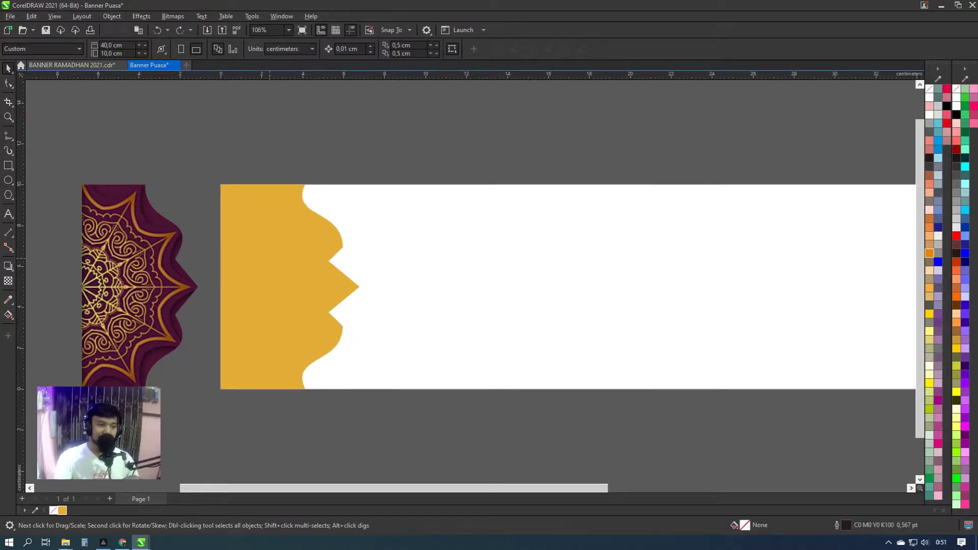
# Delete the mandala reference artwork beside the page
pyautogui.press('Tab')
pyautogui.press('Delete')
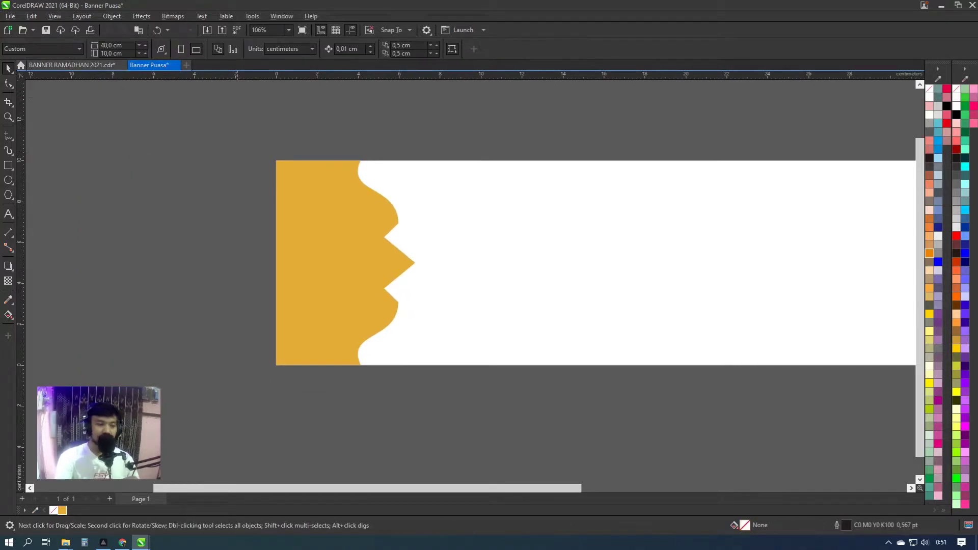
pyautogui.scroll(-2, 509, 265)
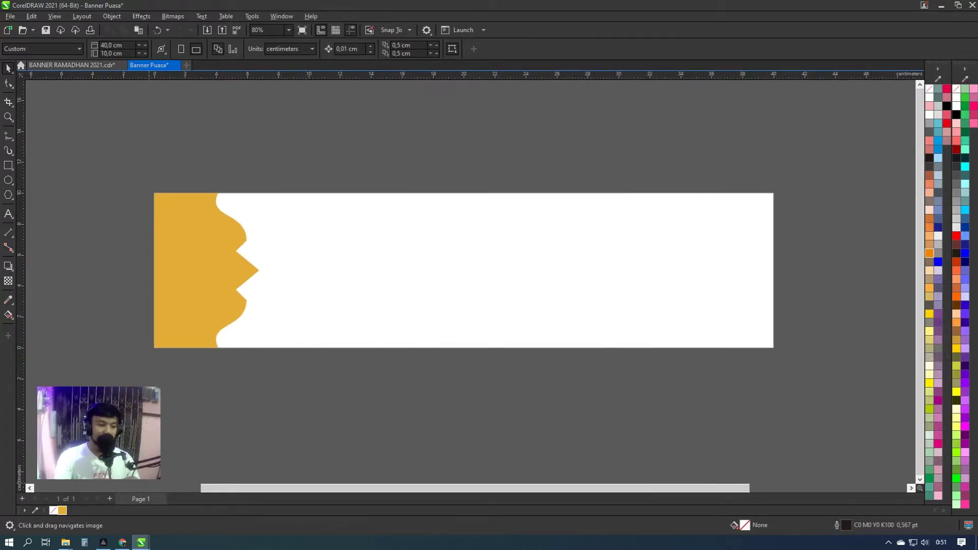
# Import the lantern, mandala and masjid images from the Bahan folder into the banner document
pyautogui.moveTo(65, 542)
pyautogui.click(46, 501)
pyautogui.moveTo(704, 259); pyautogui.dragTo(509, 204)
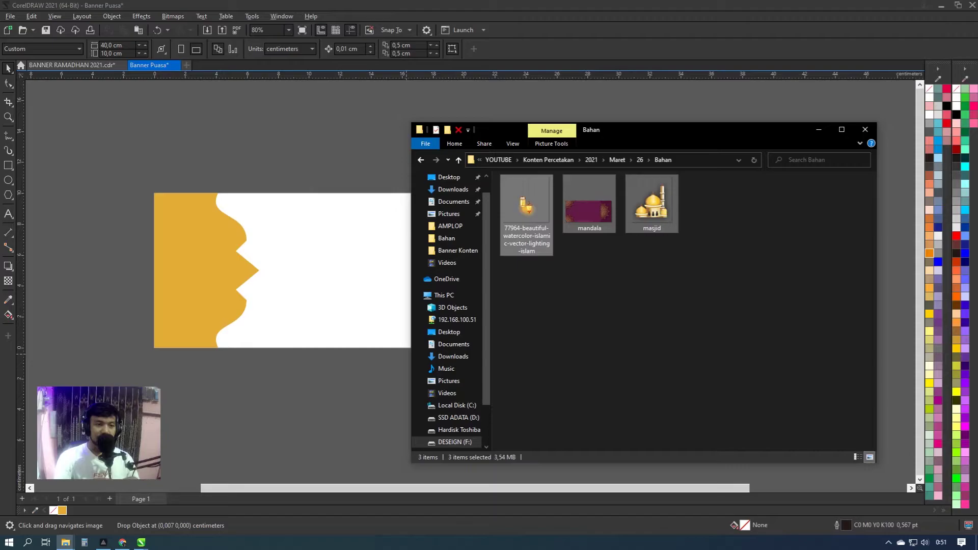
pyautogui.moveTo(155, 348); pyautogui.dragTo(154, 348)
pyautogui.scroll(-2, 366, 244)
pyautogui.scroll(2, 367, 244)
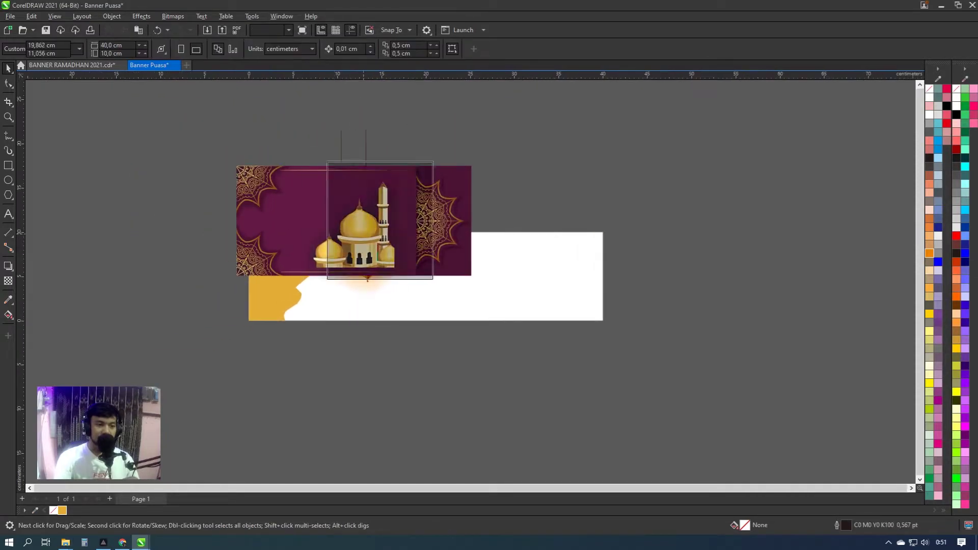
# Shrink the mosque image and place it at the page's right end, and move the mandala artwork below the page's left end
pyautogui.moveTo(367, 224); pyautogui.dragTo(583, 251)
pyautogui.moveTo(529, 192); pyautogui.dragTo(571, 241)
pyautogui.moveTo(353, 220); pyautogui.dragTo(226, 369)
# Scale the lantern image to about 45.2% (9.566 cm square) and move it to the right half of the page
pyautogui.click(342, 229)
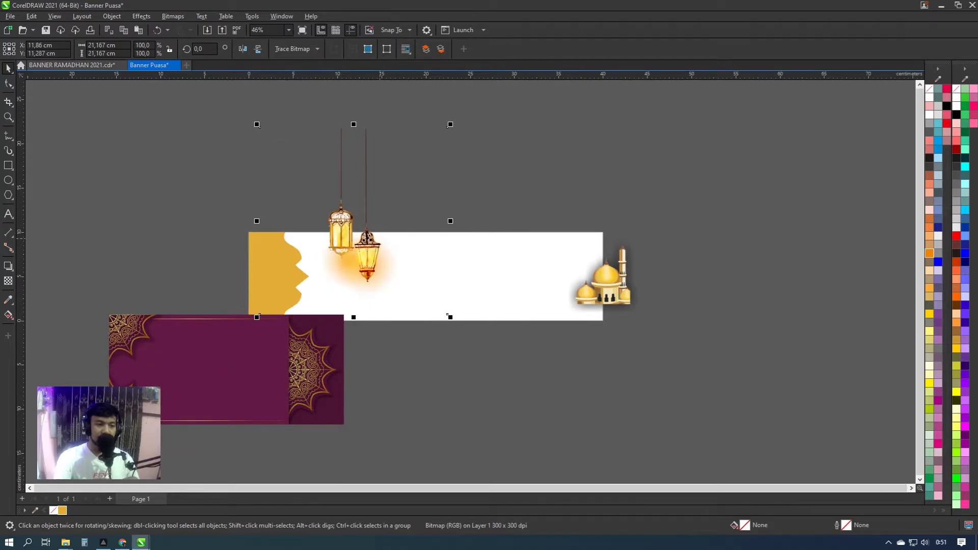
pyautogui.moveTo(257, 124); pyautogui.dragTo(362, 229)
pyautogui.moveTo(408, 285); pyautogui.dragTo(511, 265)
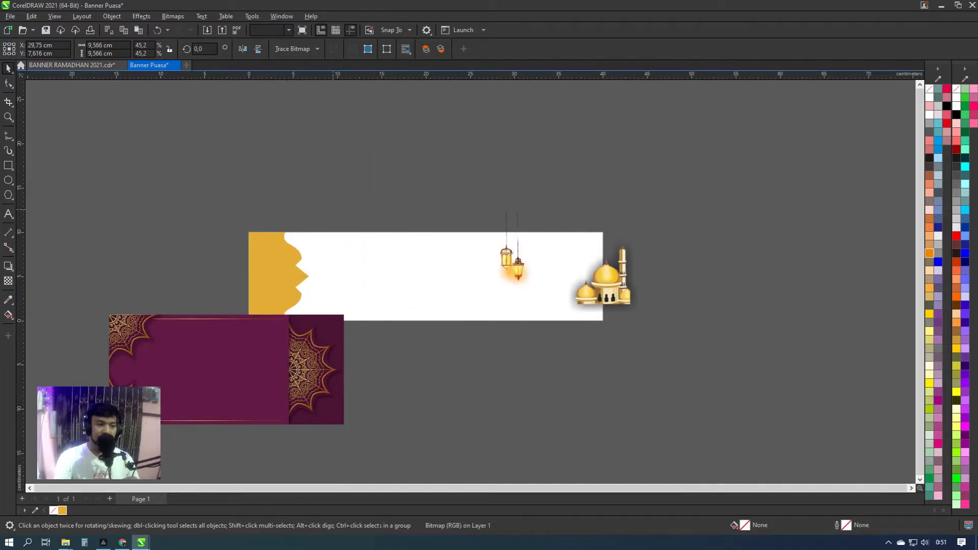
# Move the mandala artwork beside the left end of the page
pyautogui.press('Escape')
pyautogui.scroll(2, 66, 329)
pyautogui.moveTo(551, 305); pyautogui.dragTo(429, 179)
pyautogui.scroll(2, 477, 197)
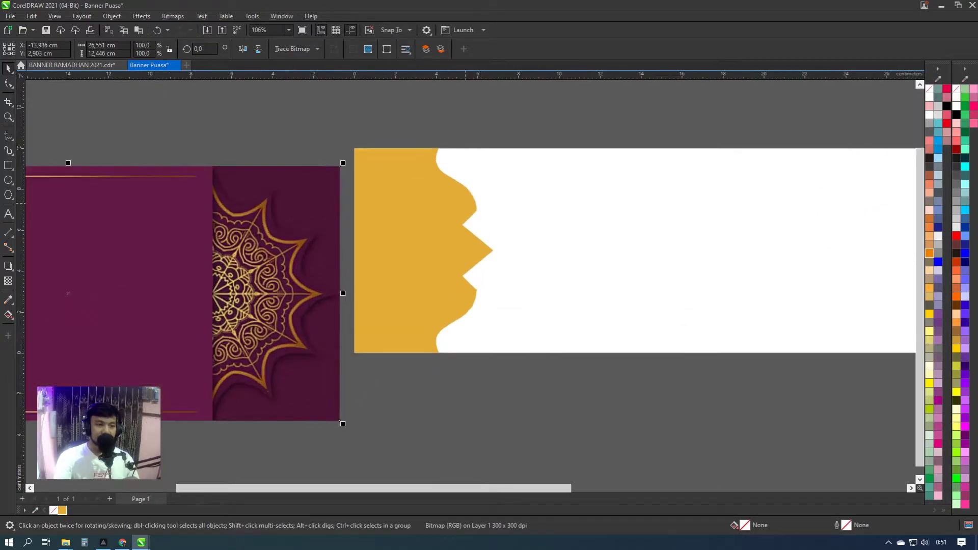
# Delete the two corner nodes above and below the gold shape's central point to round its scallops
pyautogui.click(461, 209)
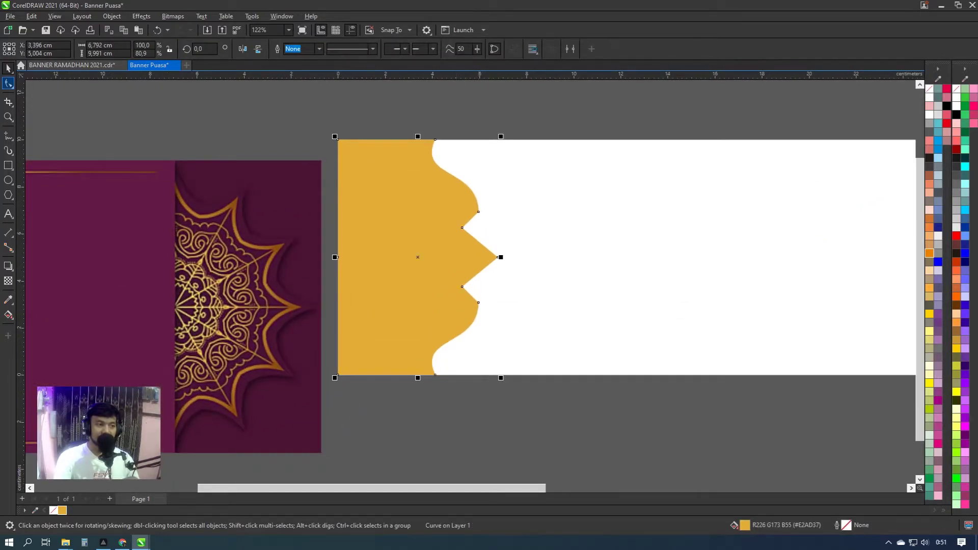
pyautogui.scroll(3, 486, 224)
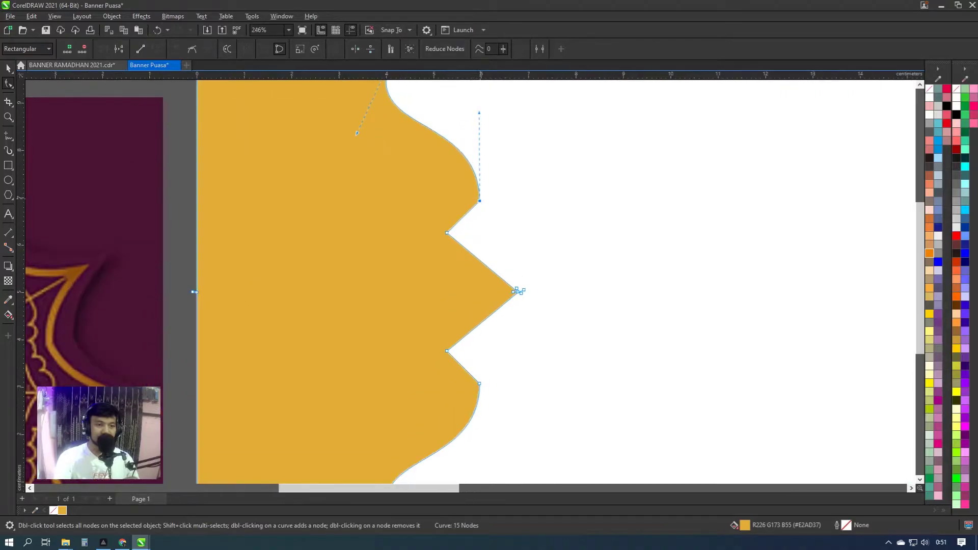
pyautogui.doubleClick(467, 213)
pyautogui.scroll(-2, 467, 227)
pyautogui.scroll(2, 494, 273)
pyautogui.doubleClick(442, 311)
pyautogui.scroll(-3, 442, 312)
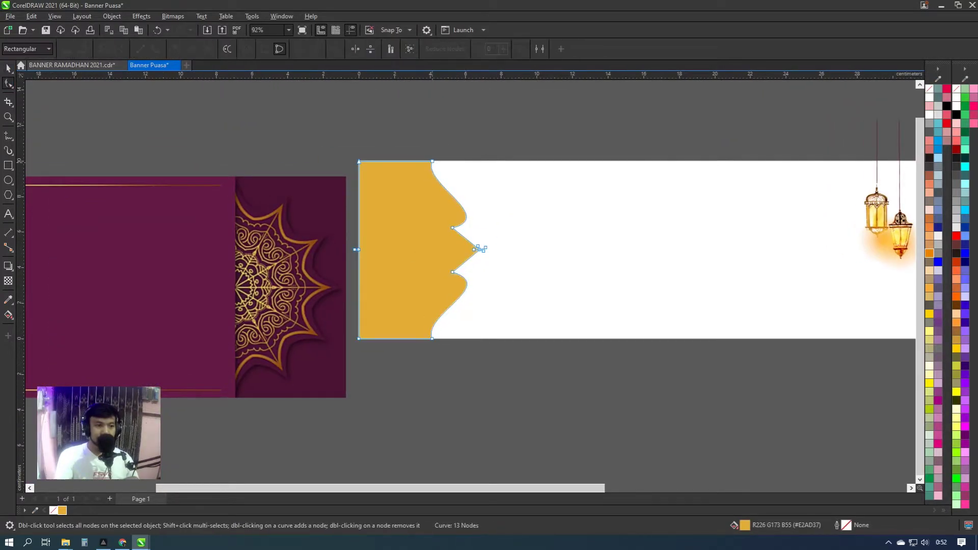
# Narrow the gold shape to about 86.6% of its width, about 5.881 cm, keeping its height
pyautogui.press('space')
pyautogui.moveTo(346, 361); pyautogui.dragTo(471, 261)
pyautogui.scroll(3, 417, 250)
pyautogui.scroll(-1, 417, 250)
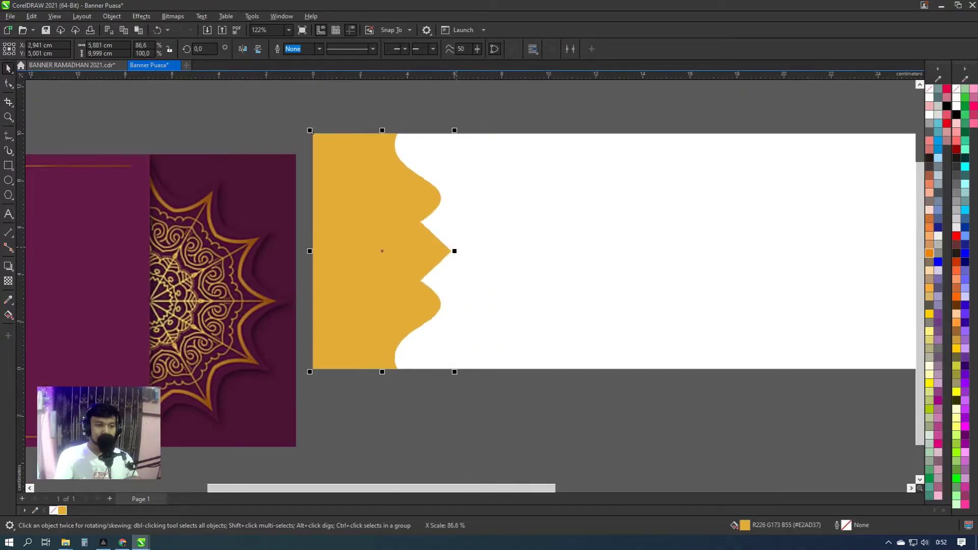
# Place a copy of the gold shape to the right of the original at the same height
pyautogui.press('Escape')
pyautogui.scroll(-1, 460, 250)
pyautogui.scroll(-1, 469, 250)
pyautogui.moveTo(401, 236); pyautogui.dragTo(628, 237)
# Move the mandala artwork against the page's left edge and PowerClip it inside the original gold shape
pyautogui.moveTo(299, 218)
pyautogui.mouseDown()
pyautogui.moveTo(291, 181)
pyautogui.moveTo(322, 183)
pyautogui.moveTo(311, 188)
pyautogui.mouseUp()
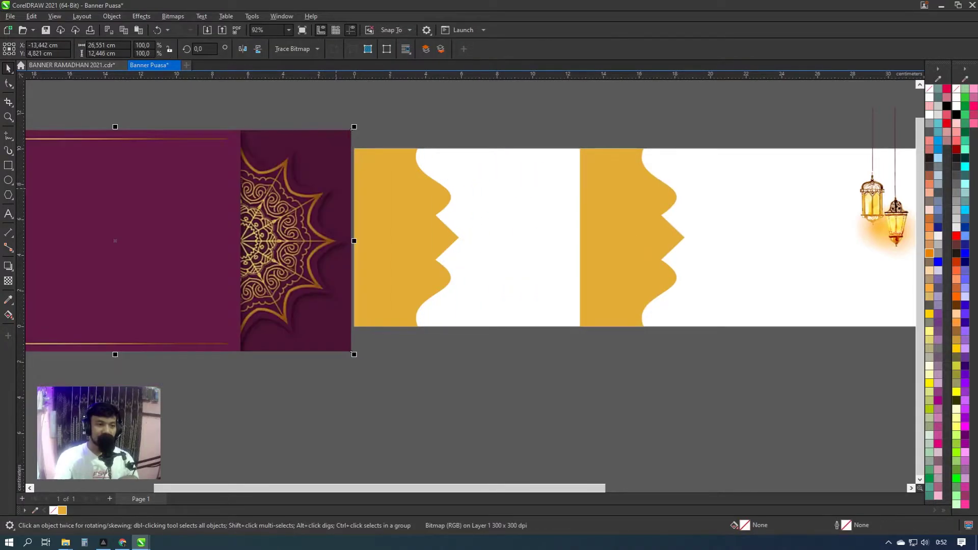
pyautogui.rightClick(311, 190)
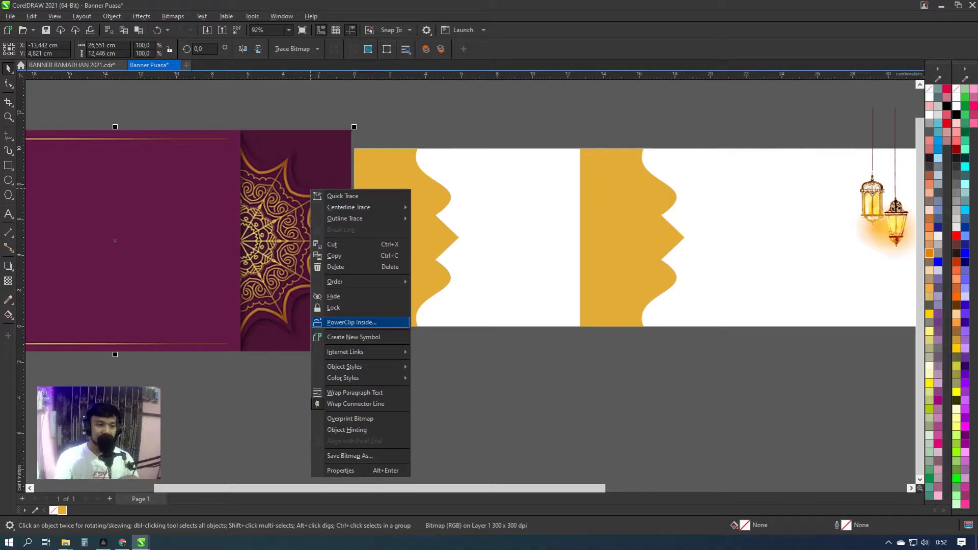
pyautogui.press('Escape')
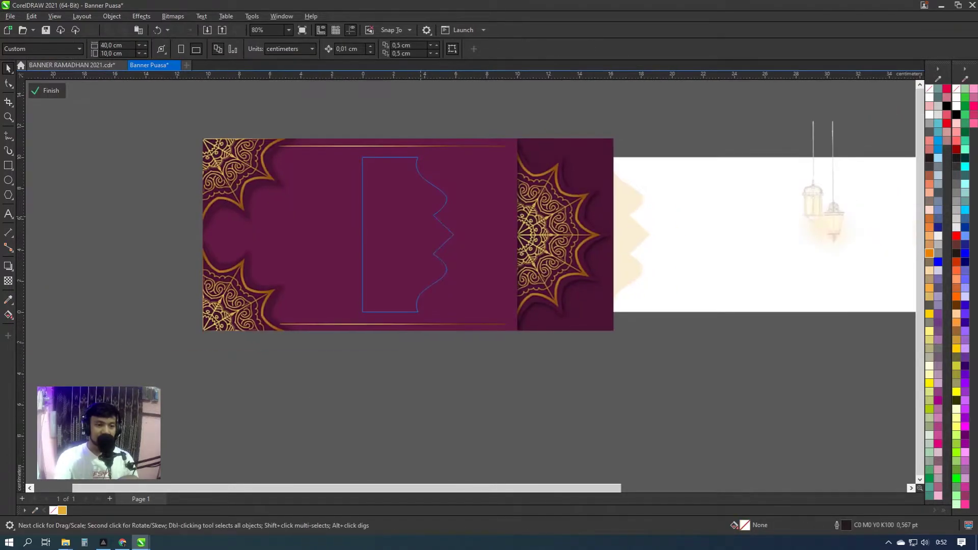
# Shift the mandala artwork inside the PowerClip until its half medallion starts at the frame's left edge, and finish editing the contents
pyautogui.press('Left')
pyautogui.press('Left')
pyautogui.press('Left')
pyautogui.press('Left')
pyautogui.press('Left')
pyautogui.press('Left')
pyautogui.press('Left')
pyautogui.press('Left')
pyautogui.press('Left')
pyautogui.press('Left')
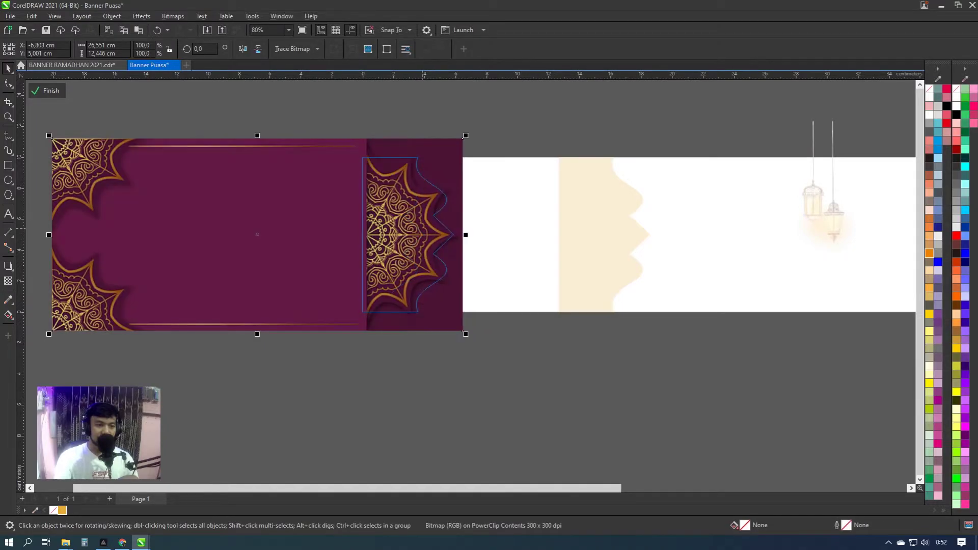
pyautogui.press('Left')
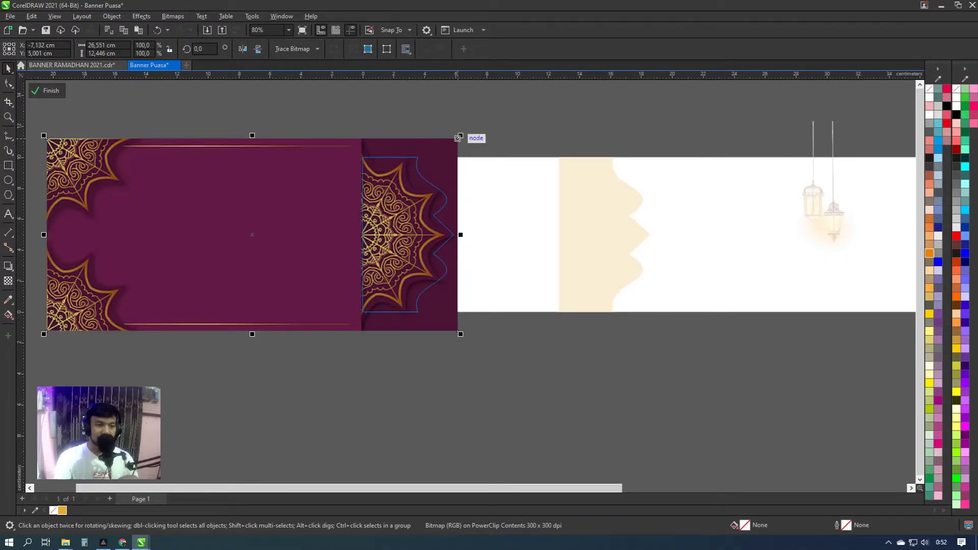
pyautogui.click(50, 90)
# Move the gold copy over the mandala-filled shape, offset slightly to the right
pyautogui.scroll(-1, 460, 202)
pyautogui.scroll(1, 432, 199)
pyautogui.click(586, 235)
pyautogui.moveTo(585, 234); pyautogui.dragTo(410, 234)
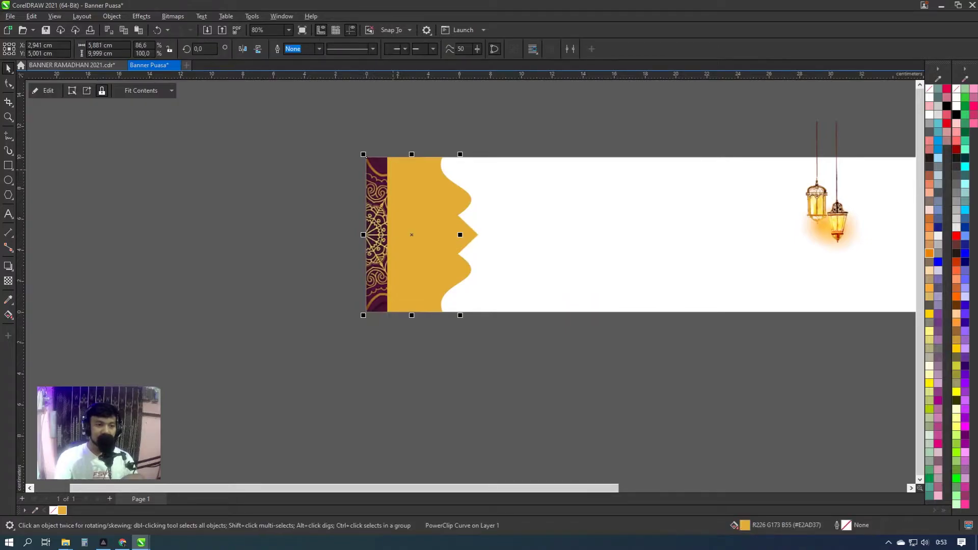
# Bring the mandala-filled PowerClip shape to the front of the page
pyautogui.rightClick(372, 179)
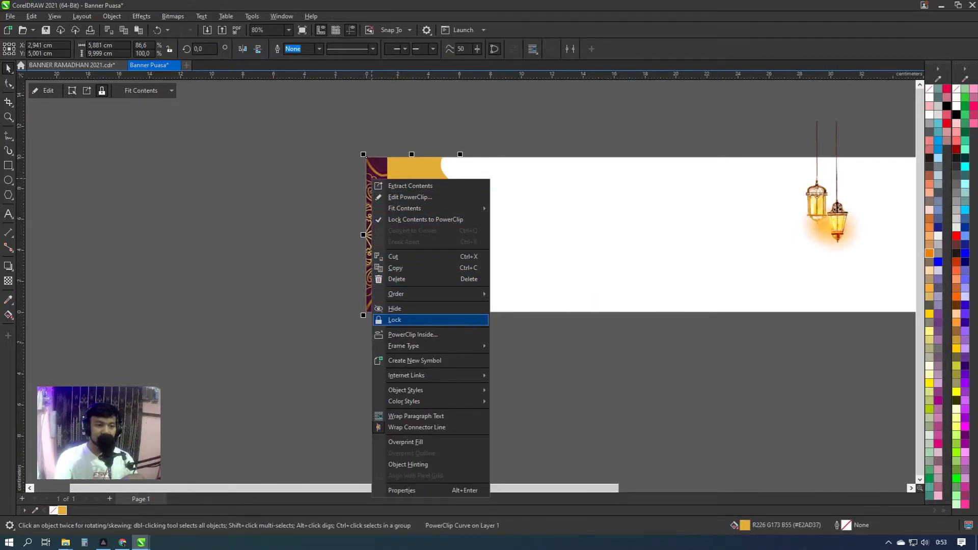
pyautogui.moveTo(396, 293)
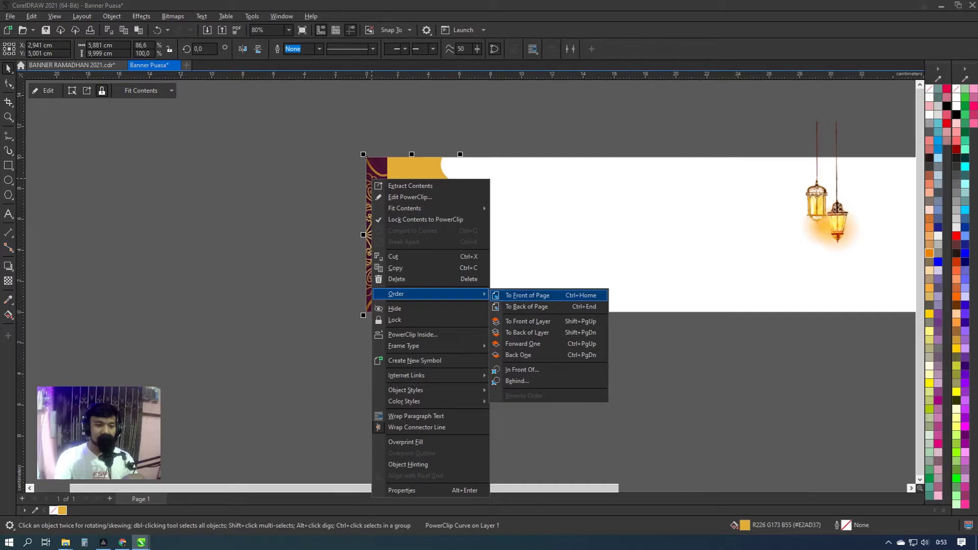
pyautogui.click(527, 295)
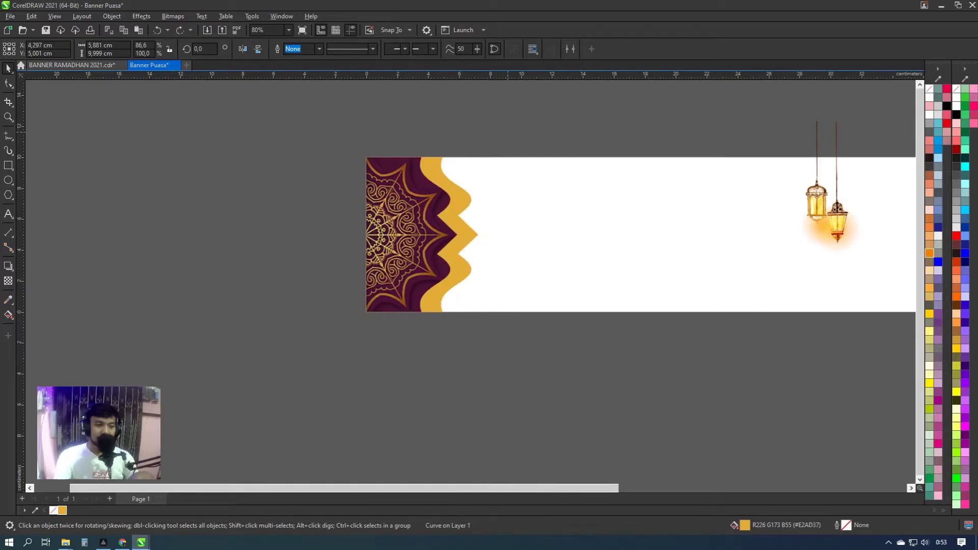
# Widen the gold shape behind the mandala to about 6.23 cm, keeping its height
pyautogui.press('Escape')
pyautogui.scroll(1, 466, 222)
pyautogui.click(465, 222)
pyautogui.moveTo(489, 241); pyautogui.dragTo(497, 240)
pyautogui.scroll(-1, 497, 240)
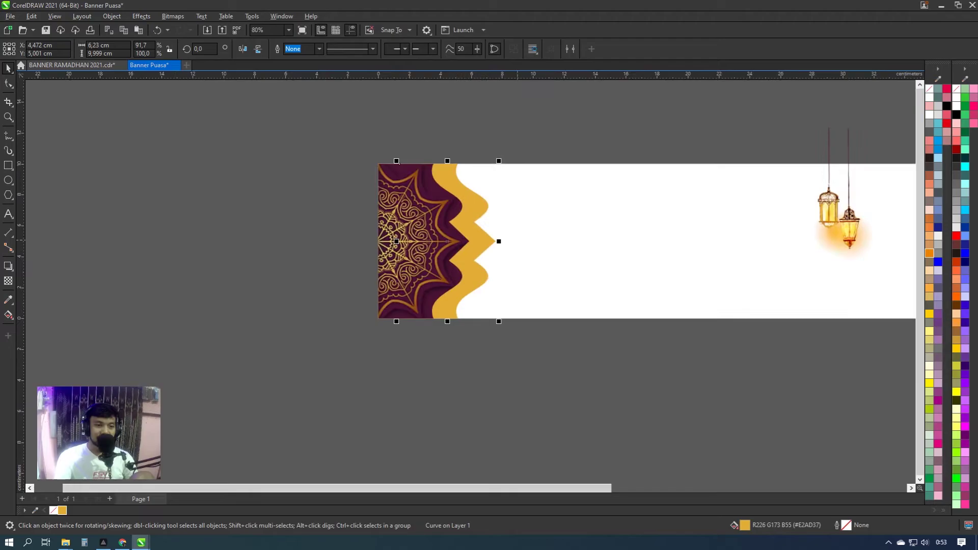
# Align the gold shape's left edge with the page-sized rectangle so it forms a thin border around the mandala
pyautogui.hotkey('ctrl', 'a')
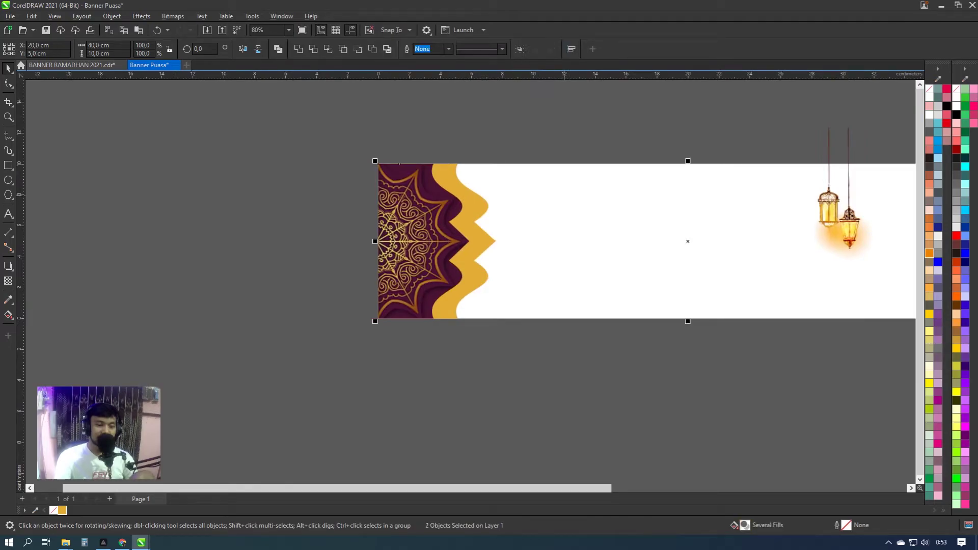
pyautogui.hotkey('ctrl', 'z')
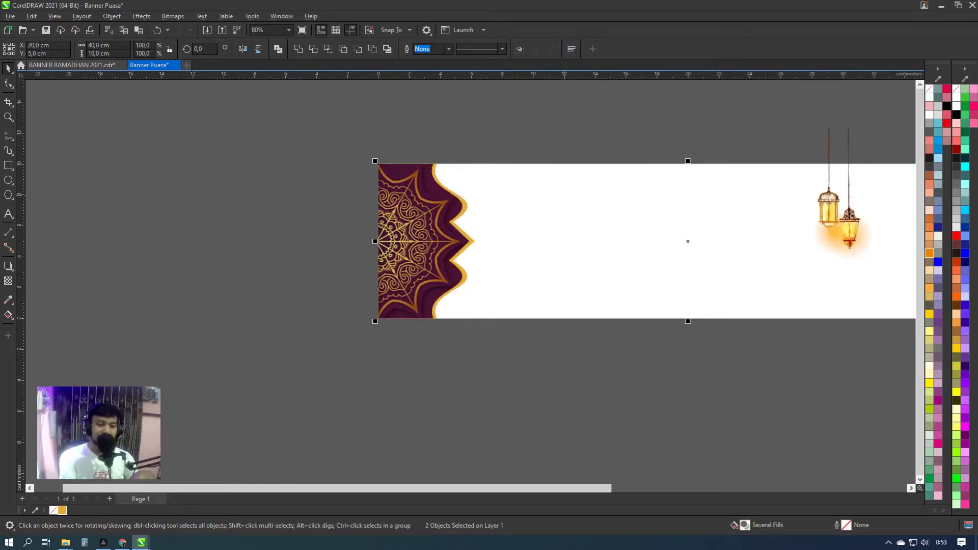
pyautogui.press('Escape')
pyautogui.scroll(-1, 570, 242)
pyautogui.hscroll(3, 570, 241)
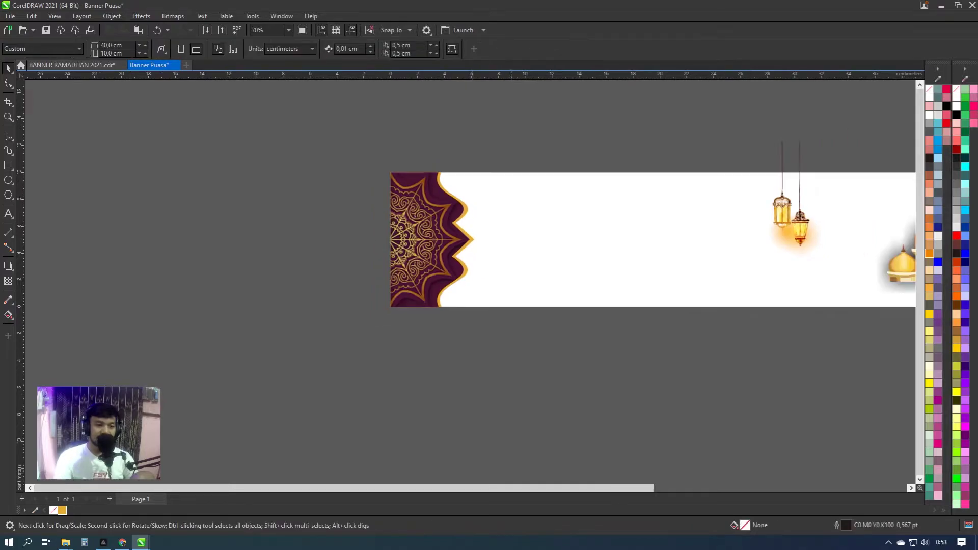
pyautogui.press('Tab')
pyautogui.press('Escape')
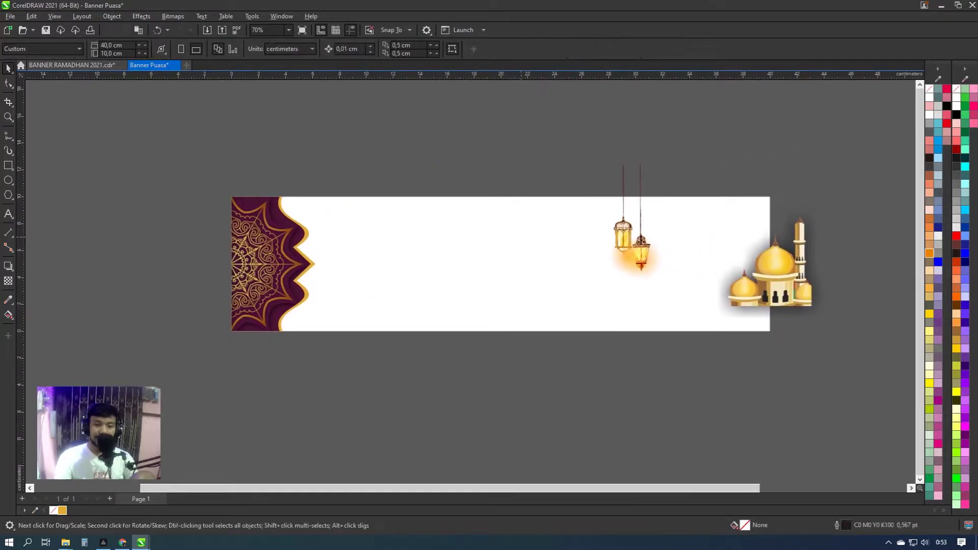
# Check the finished reference banner and fill the page-sized rectangle with dark purple #4A1333 sampled from the mandala artwork
pyautogui.hotkey('ctrl', 'Tab')
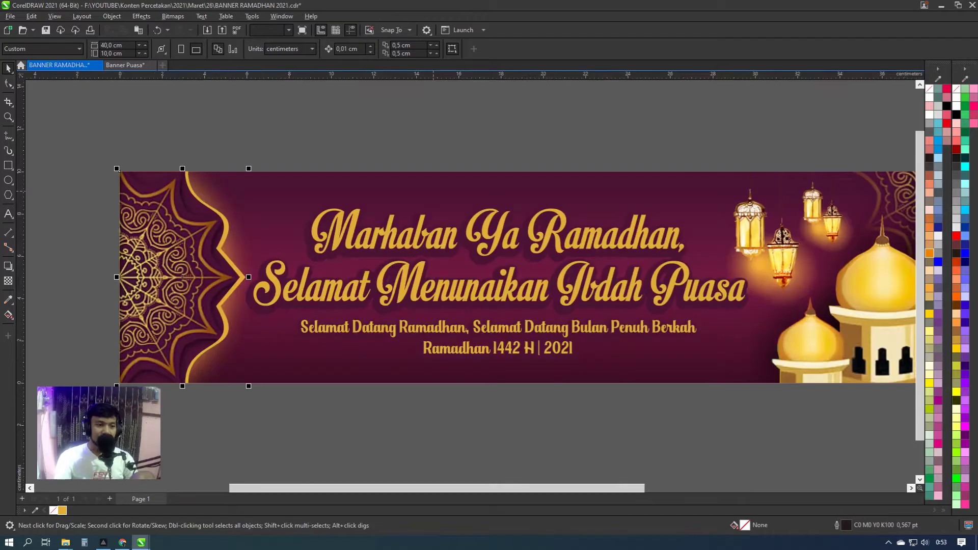
pyautogui.hotkey('ctrl', 'Tab')
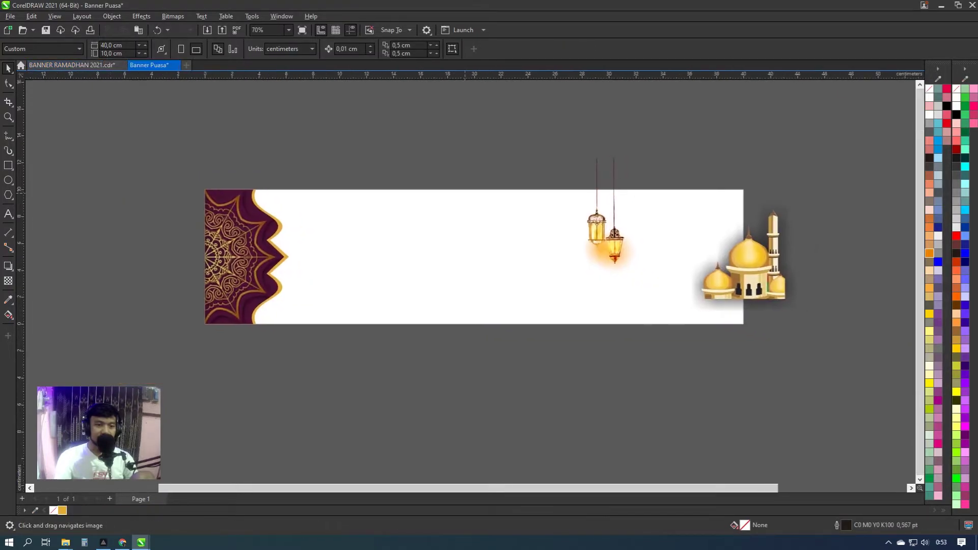
pyautogui.hscroll(1, 473, 257)
pyautogui.press('Tab')
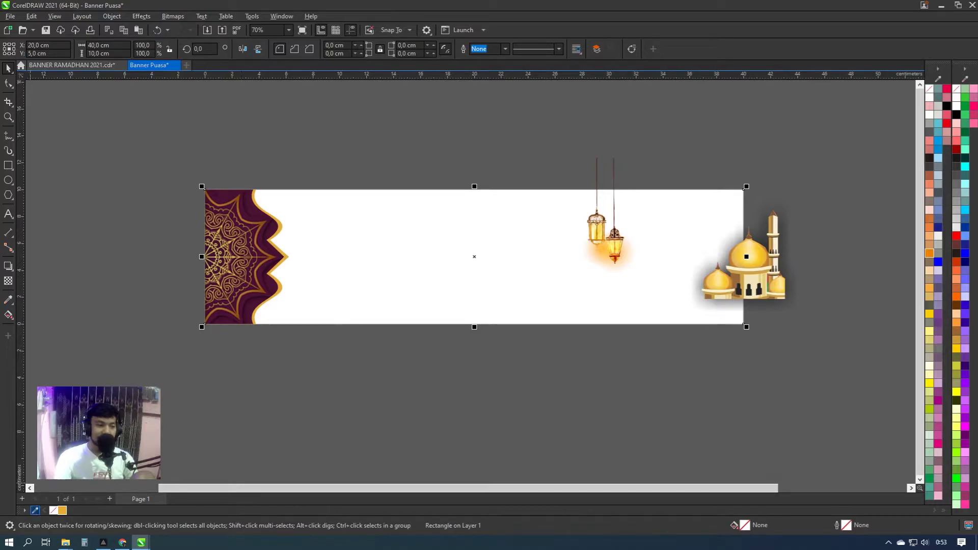
pyautogui.click(8, 300)
pyautogui.click(31, 310)
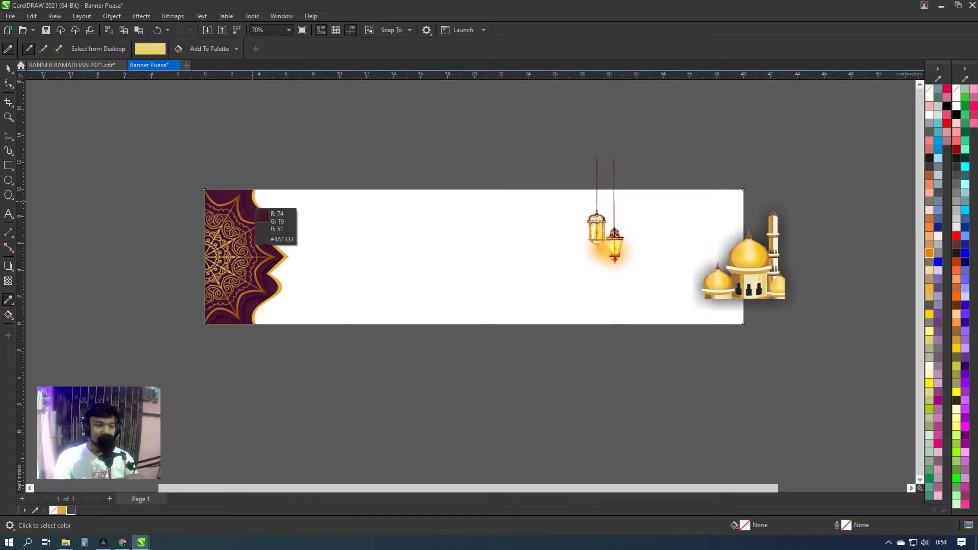
pyautogui.click(249, 204)
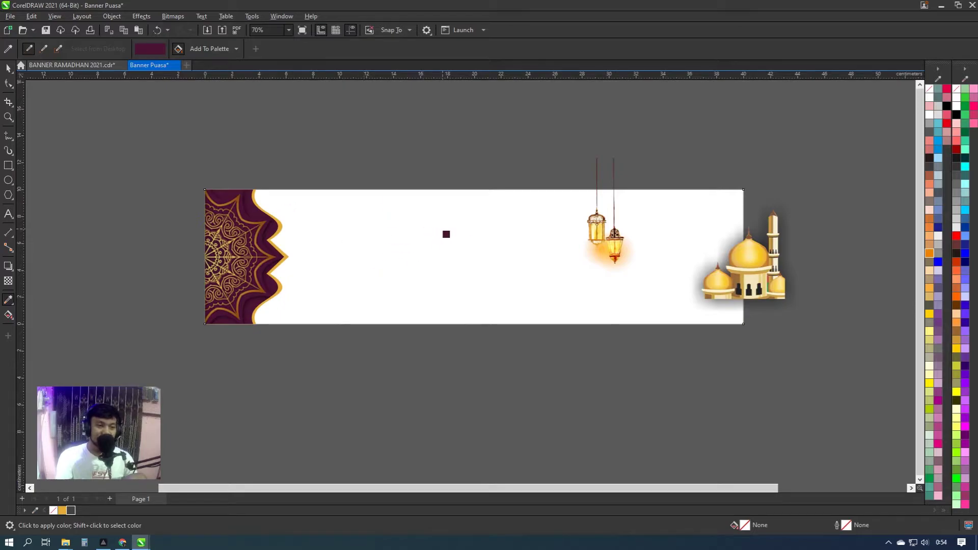
pyautogui.click(446, 235)
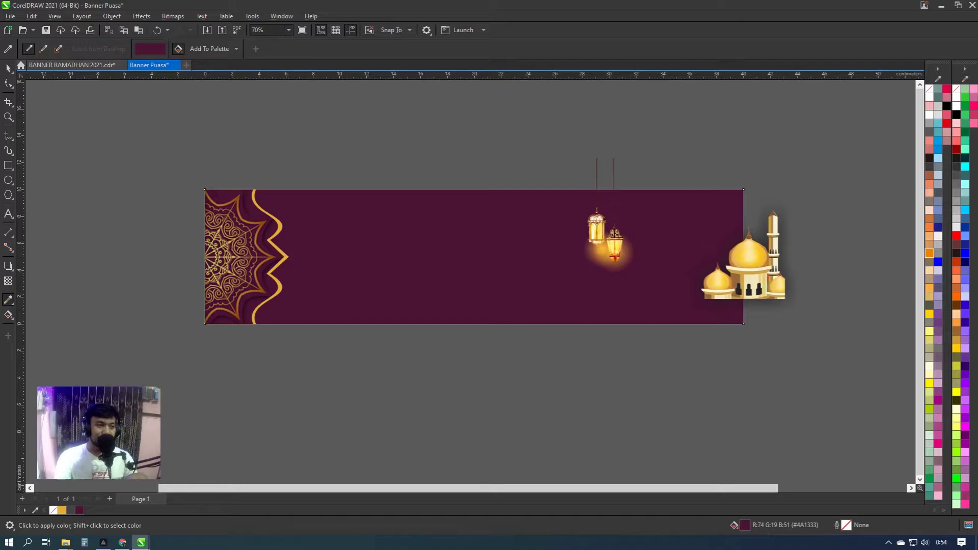
# Apply a vertical linear fountain fill to the rectangle with dark purple #4A1333 at both ends and add a middle colour node
pyautogui.press('g')
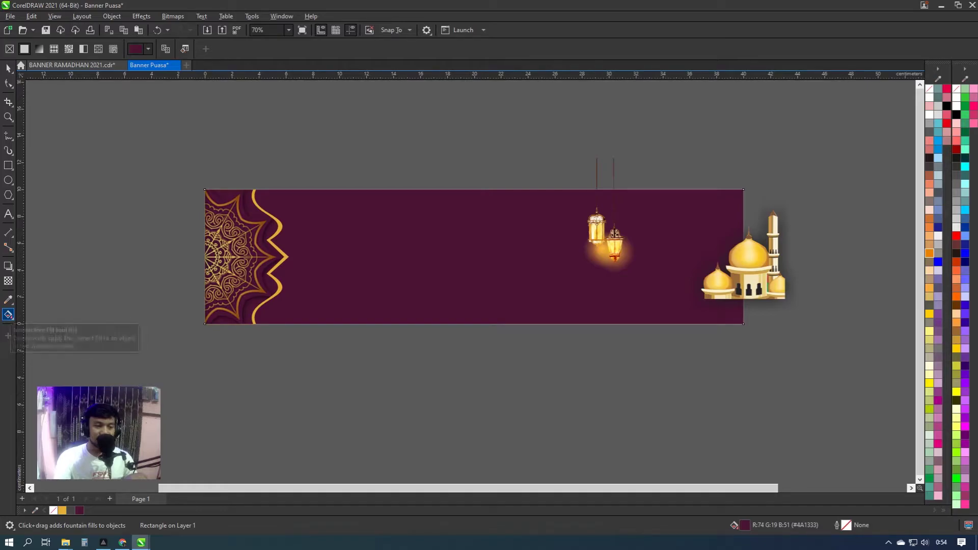
pyautogui.moveTo(452, 176); pyautogui.dragTo(452, 324)
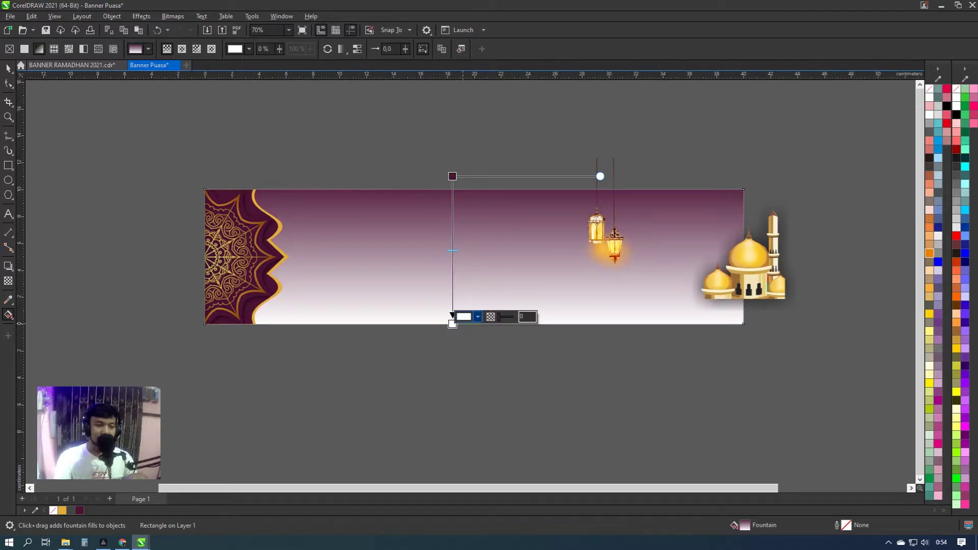
pyautogui.click(477, 317)
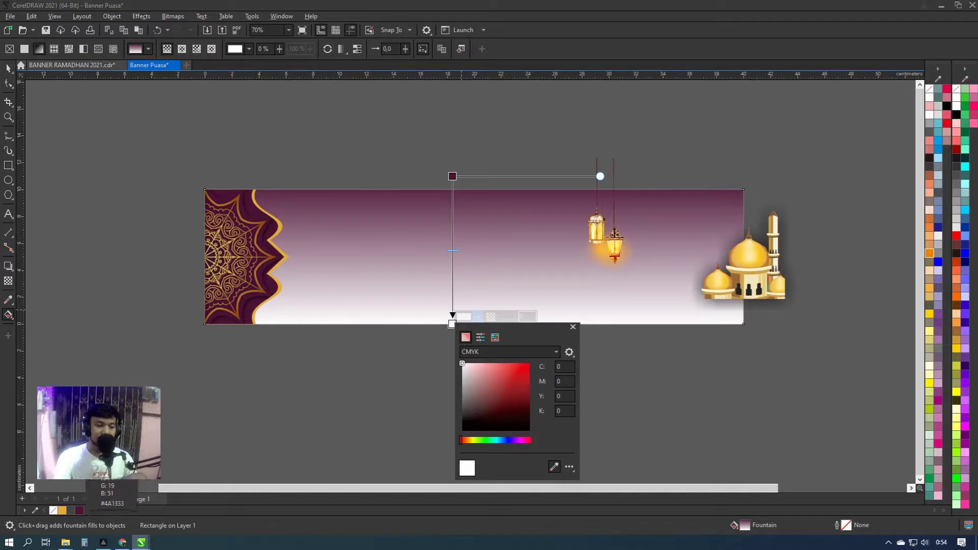
pyautogui.click(79, 510)
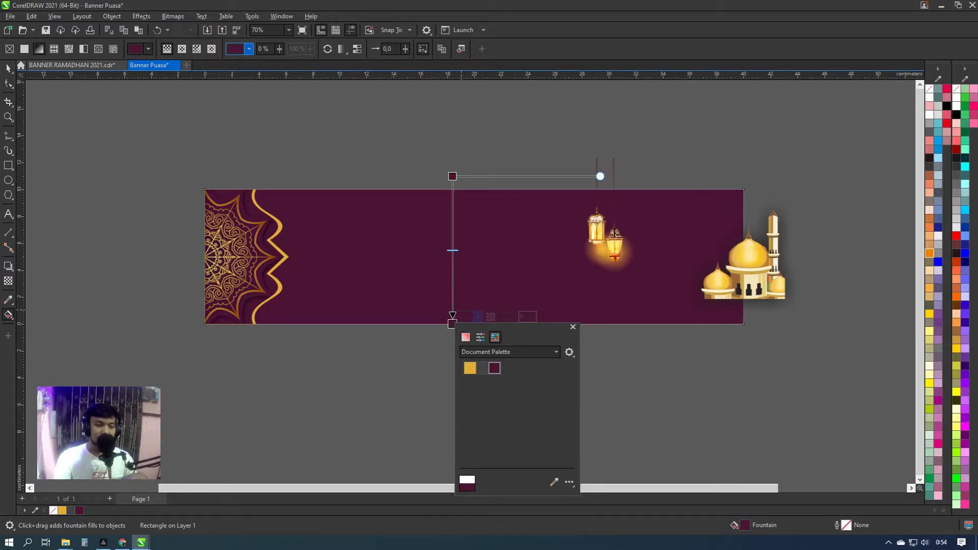
pyautogui.press('Escape')
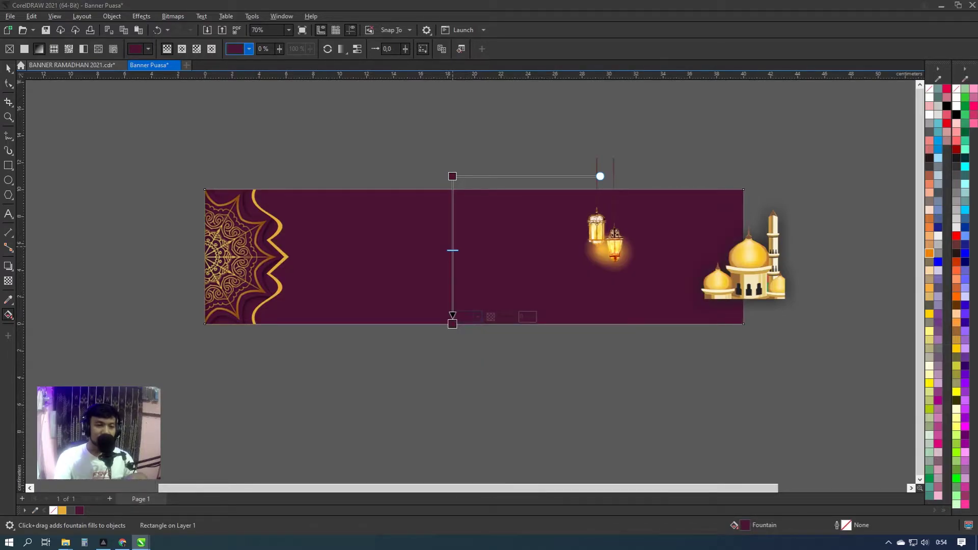
pyautogui.doubleClick(453, 245)
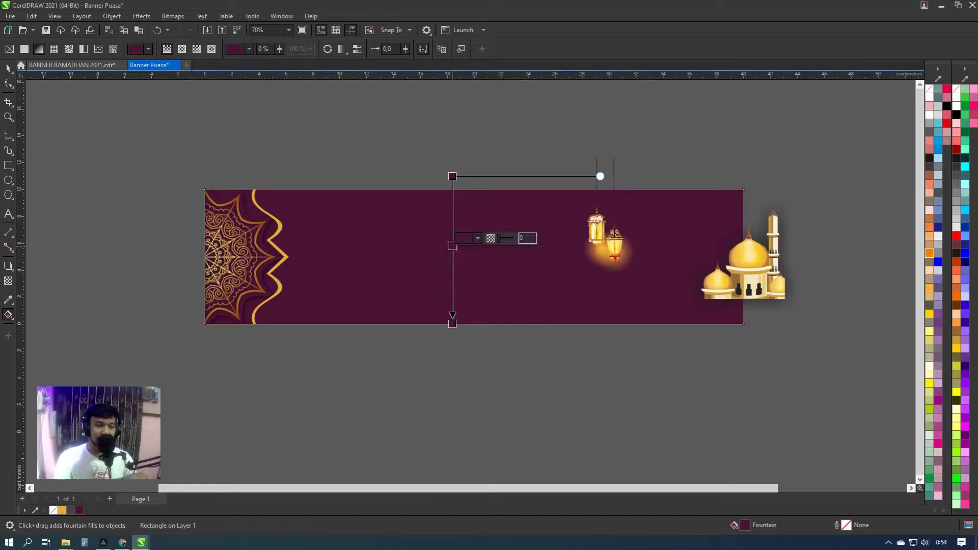
# Set the middle node of the rectangle's fountain fill to the brighter purple #730F49
pyautogui.click(471, 237)
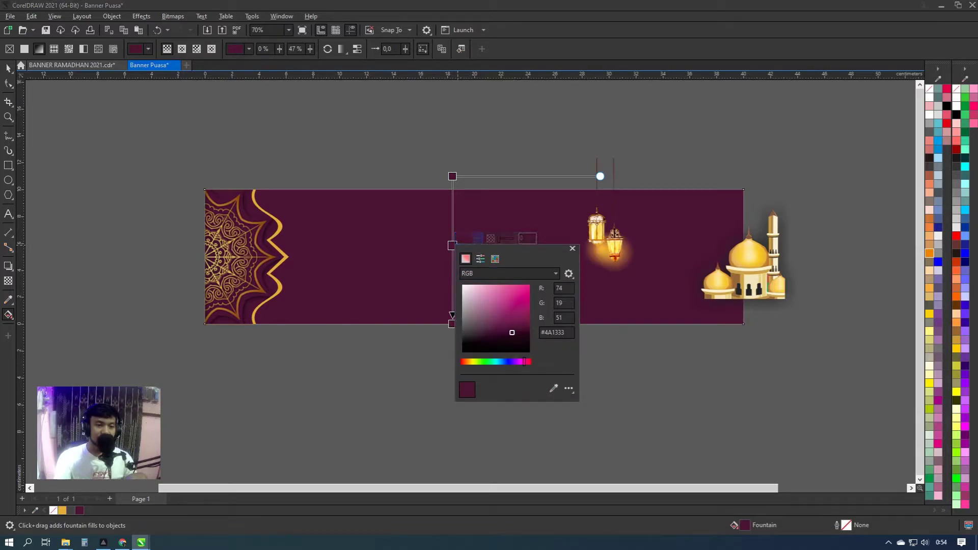
pyautogui.click(515, 321)
pyautogui.moveTo(514, 324); pyautogui.dragTo(514, 328)
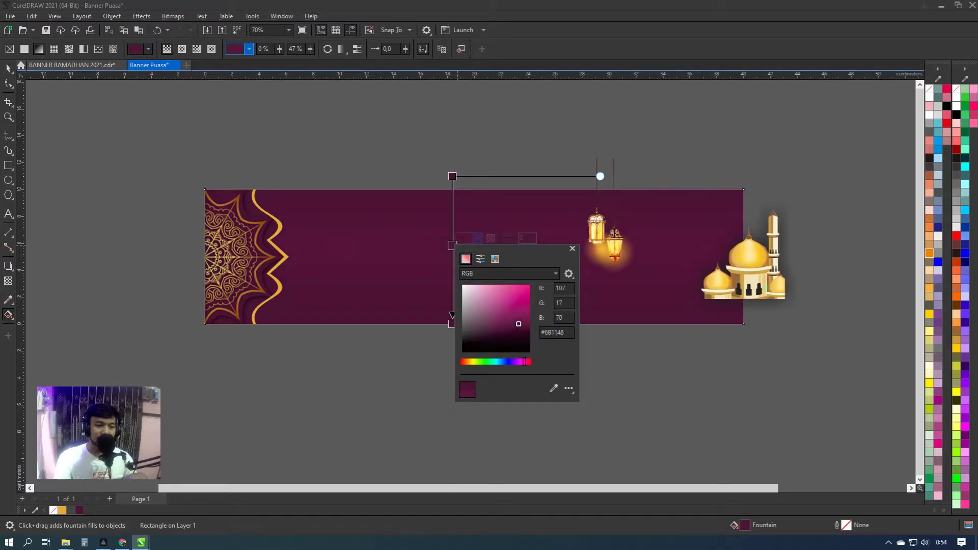
pyautogui.moveTo(518, 324); pyautogui.dragTo(521, 322)
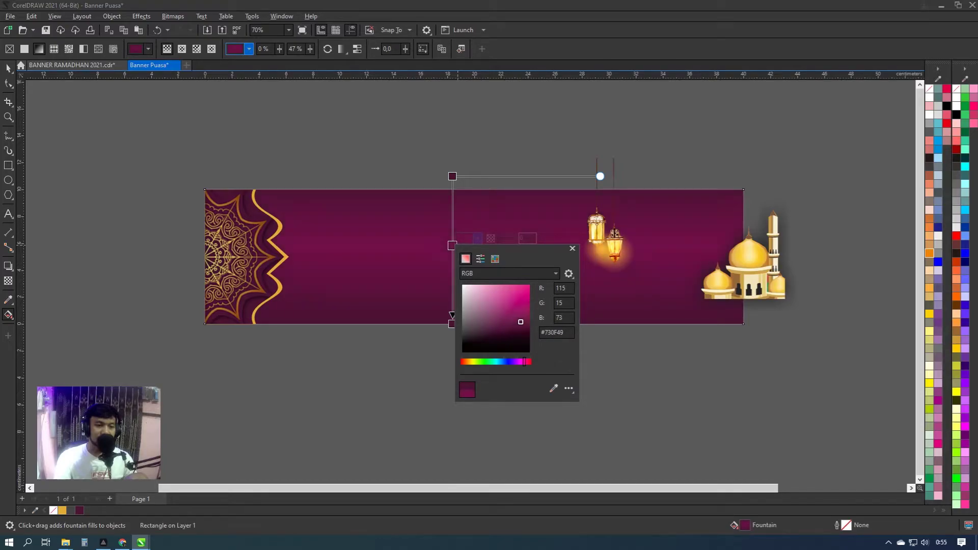
pyautogui.press('Escape')
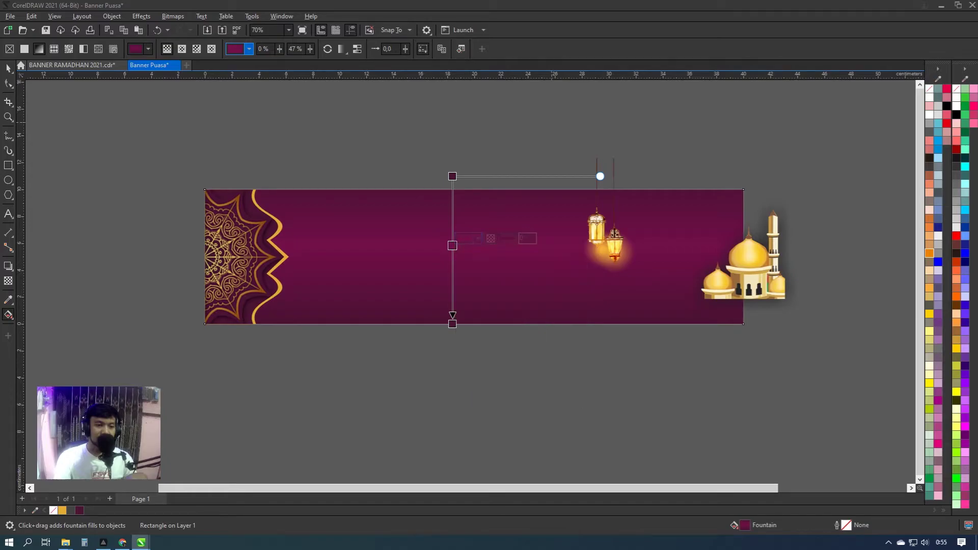
# Move the start of the fountain fill down to the rectangle's upper edge so the gradient spans its full height
pyautogui.moveTo(452, 176); pyautogui.dragTo(452, 189)
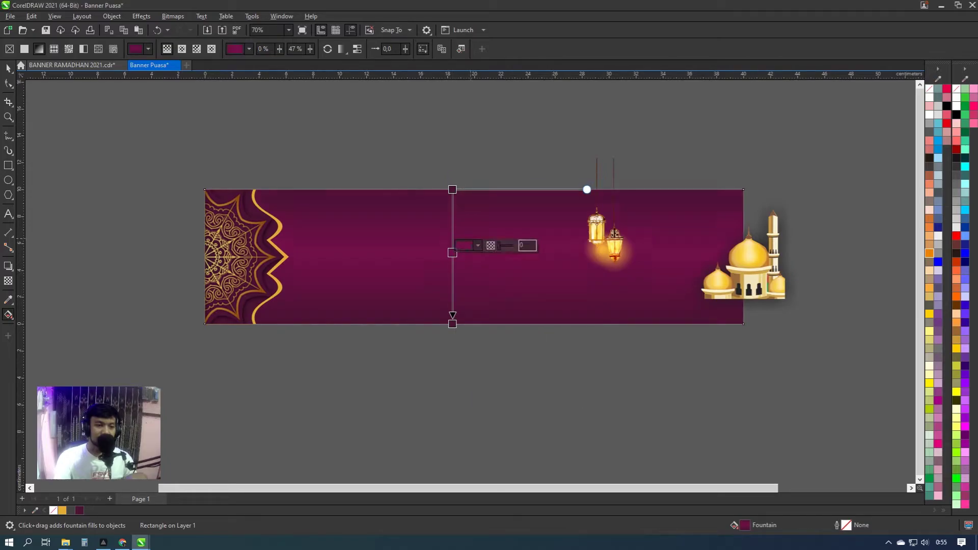
pyautogui.click(477, 246)
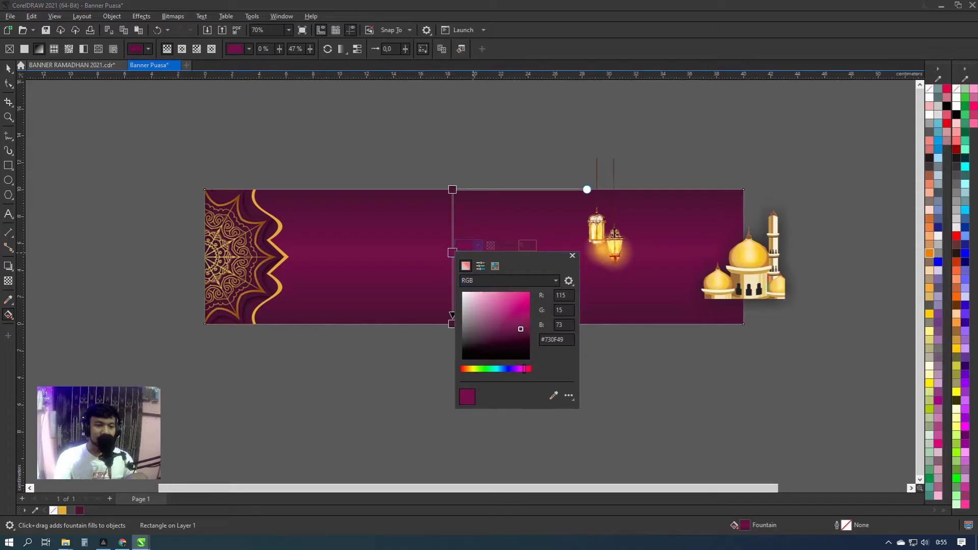
pyautogui.press('space')
pyautogui.press('Escape')
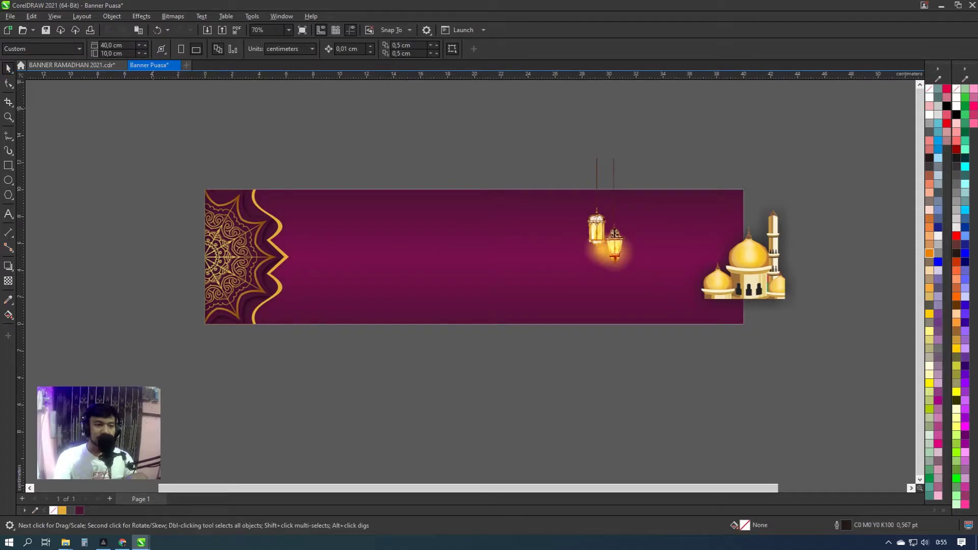
# Shrink the lantern pair, place it near the banner's upper right, and move the mosque onto the banner's right end
pyautogui.moveTo(606, 234); pyautogui.dragTo(566, 247)
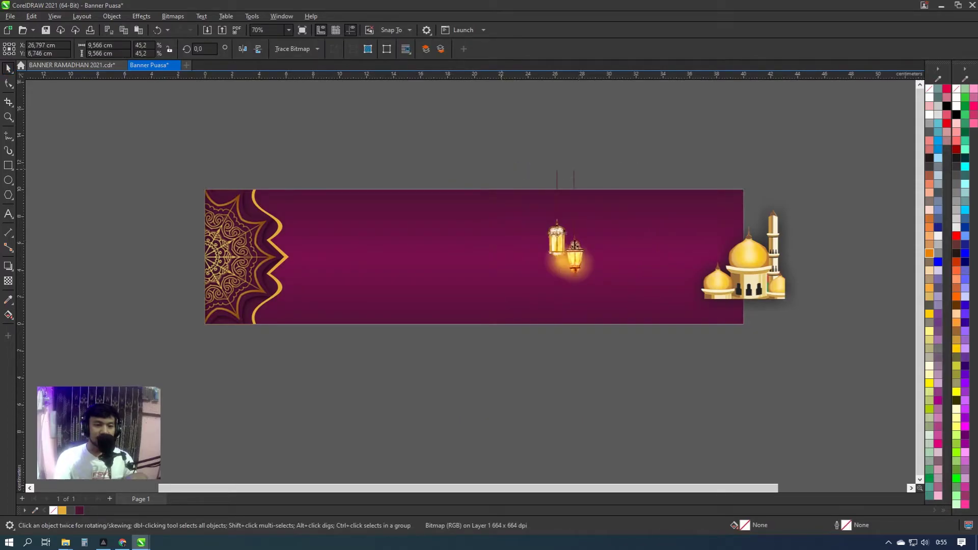
pyautogui.moveTo(498, 166); pyautogui.dragTo(537, 205)
pyautogui.moveTo(585, 252); pyautogui.dragTo(598, 218)
pyautogui.moveTo(744, 254); pyautogui.dragTo(682, 267)
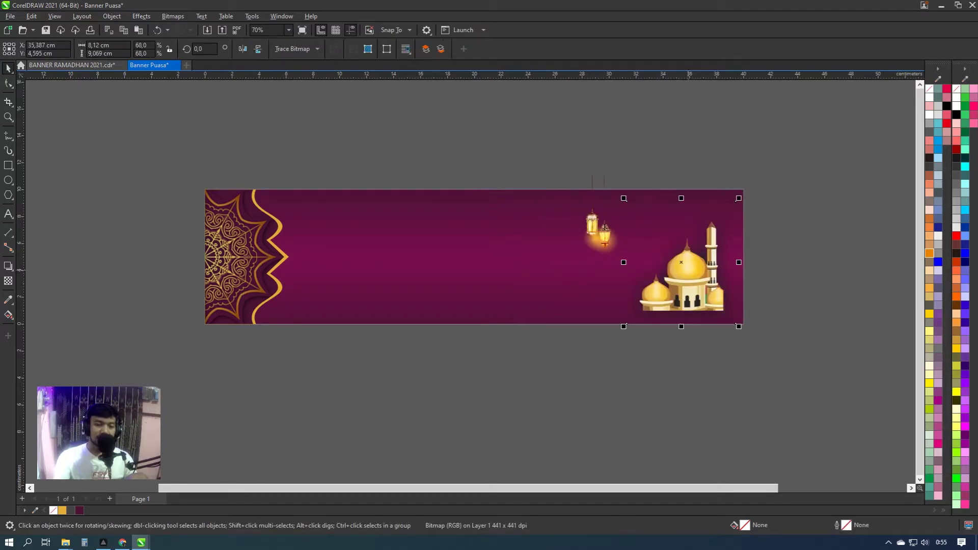
# Place the mosque inside the gradient rectangle with PowerClip
pyautogui.hotkey('ctrl', 'a')
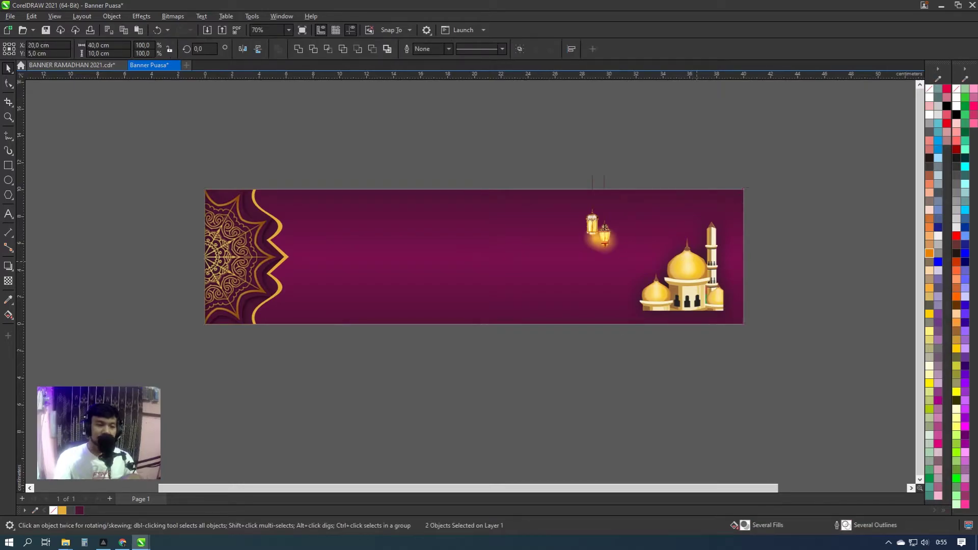
pyautogui.click(682, 275)
pyautogui.rightClick(700, 247)
pyautogui.click(723, 379)
pyautogui.click(712, 313)
# Edit the rectangle's clipped contents and enlarge the mosque to fill the banner's lower right corner
pyautogui.click(44, 90)
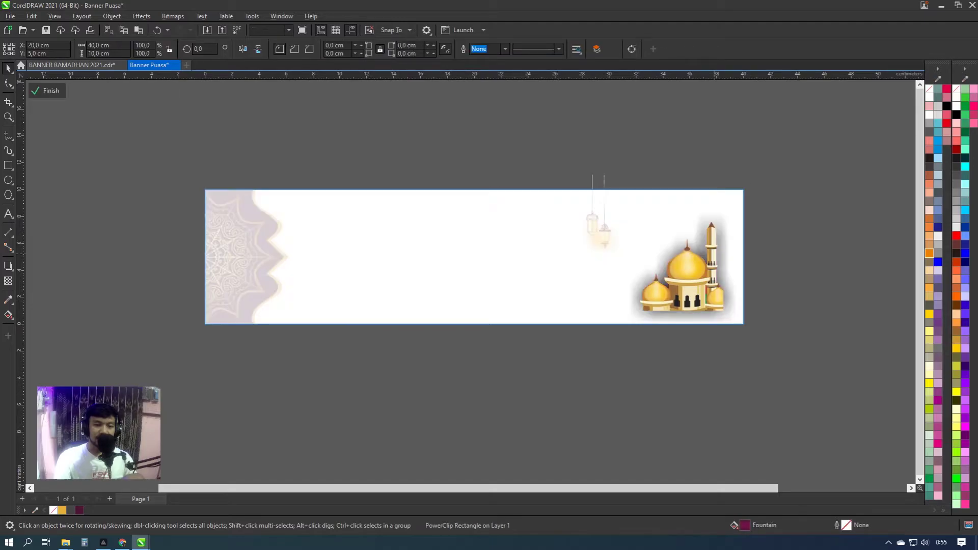
pyautogui.moveTo(735, 325); pyautogui.dragTo(754, 344)
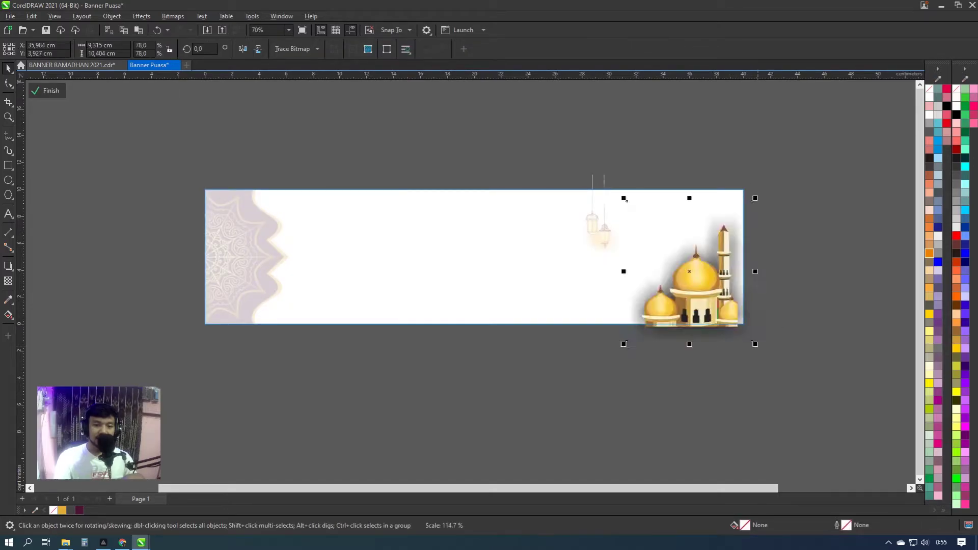
pyautogui.moveTo(624, 198); pyautogui.dragTo(600, 173)
pyautogui.moveTo(677, 258); pyautogui.dragTo(684, 259)
# Resize the lantern pair to about 9.09 cm beside the mosque and PowerClip it inside the gradient rectangle
pyautogui.click(670, 278)
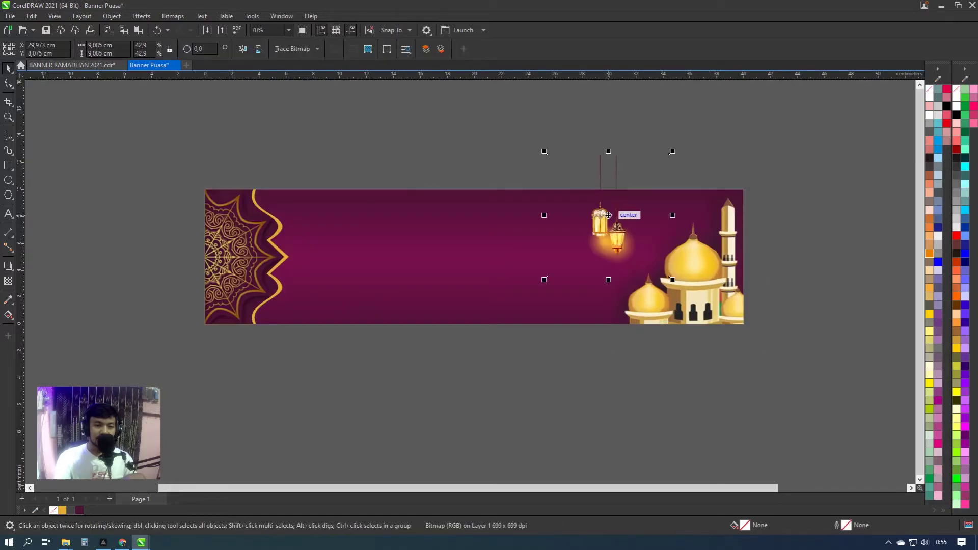
pyautogui.rightClick(621, 211)
pyautogui.click(655, 343)
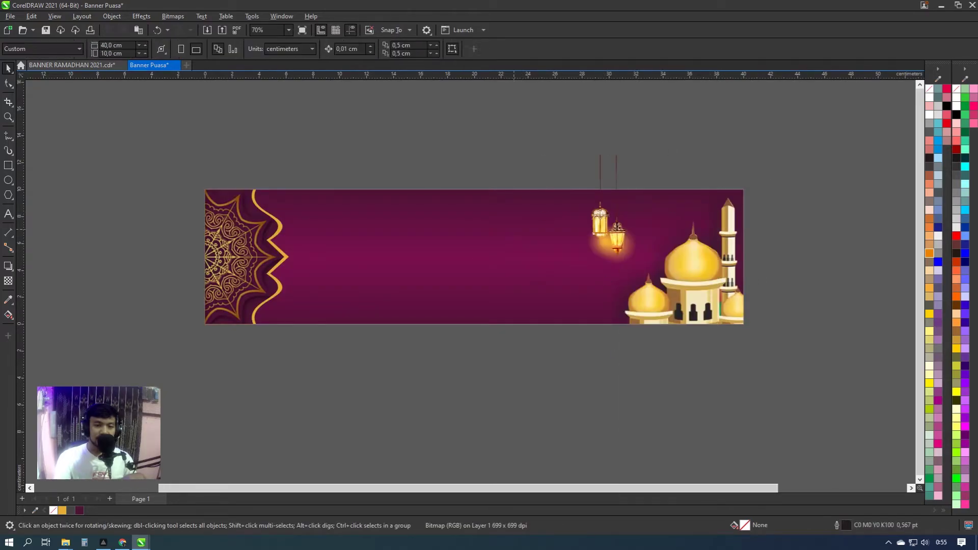
pyautogui.click(458, 265)
# Open the rectangle's PowerClip contents and enlarge the lantern pair slightly
pyautogui.scroll(1, 458, 265)
pyautogui.scroll(1, 629, 218)
pyautogui.keyDown('ctrl'); pyautogui.click(517, 295); pyautogui.keyUp('ctrl')
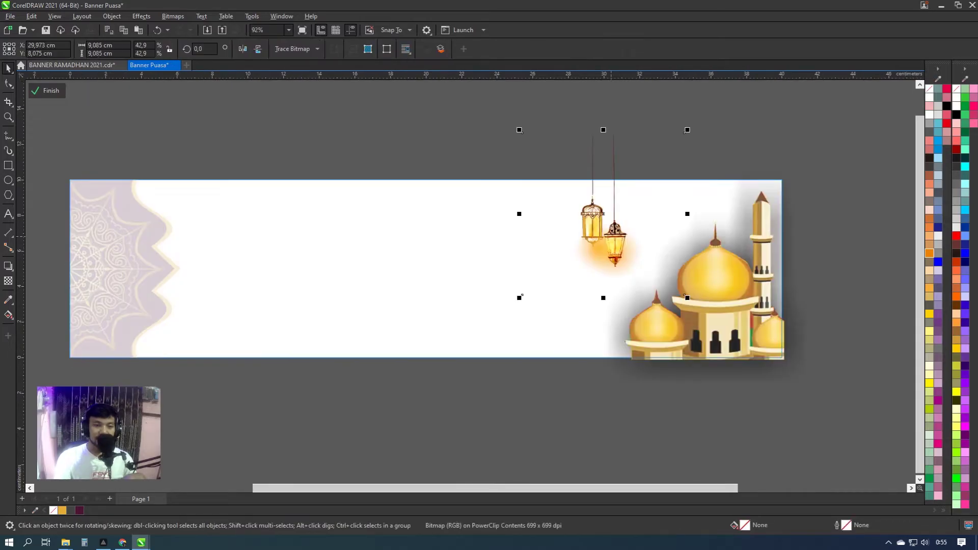
pyautogui.moveTo(514, 304); pyautogui.dragTo(504, 313)
# Add a smaller copy of the lantern pair, about 7.79 cm, above the mosque and finish editing the PowerClip
pyautogui.moveTo(599, 218); pyautogui.dragTo(668, 175)
pyautogui.moveTo(577, 83); pyautogui.dragTo(600, 105)
pyautogui.moveTo(662, 204); pyautogui.dragTo(643, 226)
pyautogui.hotkey('ctrl', 'z')
pyautogui.hotkey('ctrl', 'z')
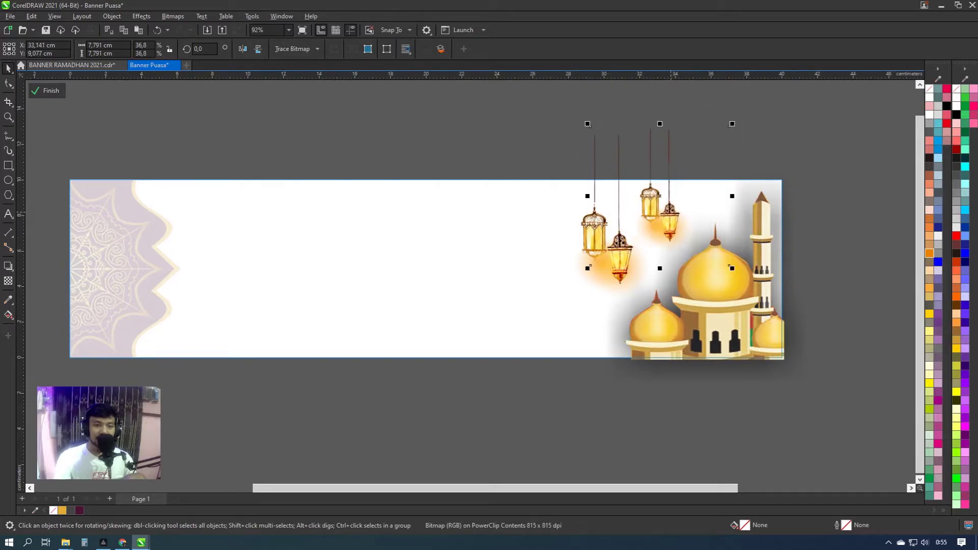
pyautogui.click(47, 90)
pyautogui.scroll(-2, 504, 254)
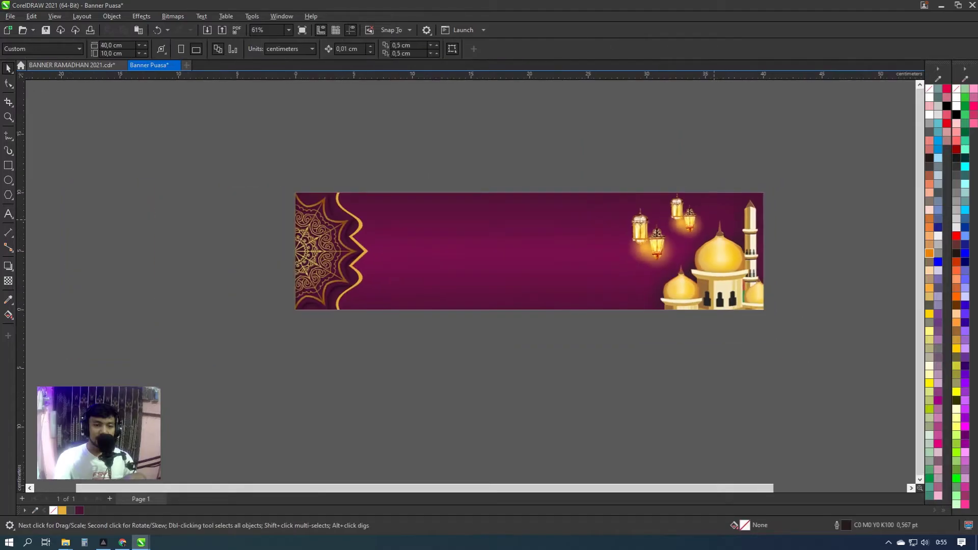
# Open the gold-bordered mandala's PowerClip contents and draw a rectangle about 6.19 × 5.90 cm over the artwork's upper left corner mandala
pyautogui.scroll(2, 563, 210)
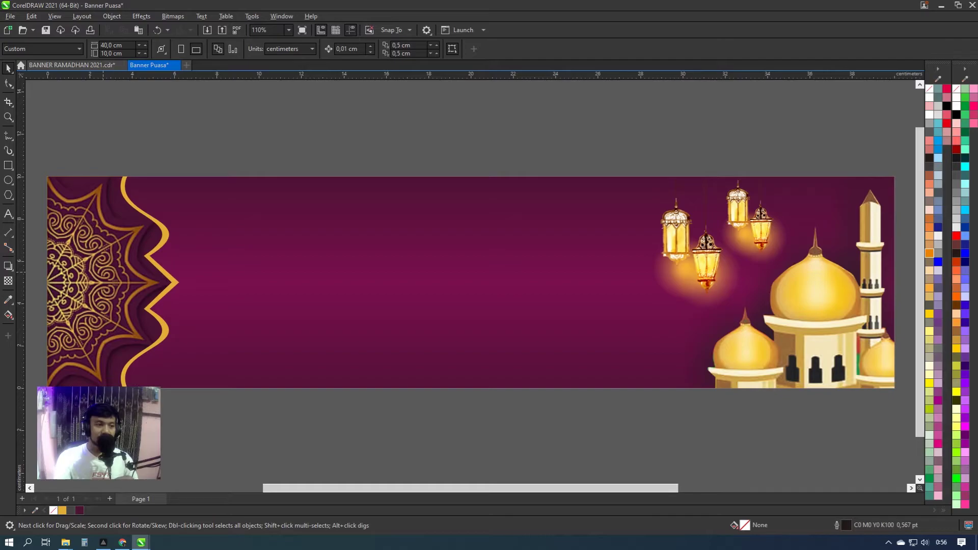
pyautogui.hscroll(-3, 470, 276)
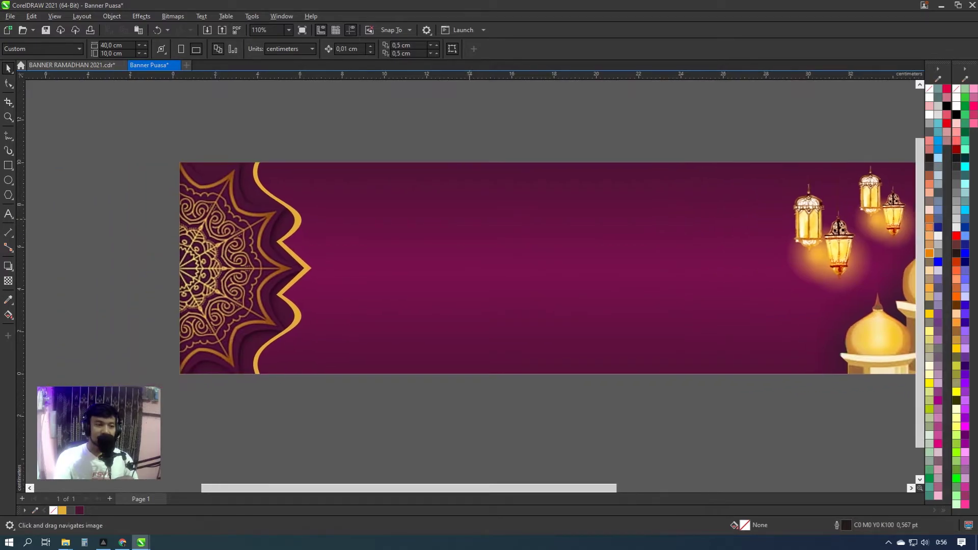
pyautogui.press('Tab')
pyautogui.click(43, 90)
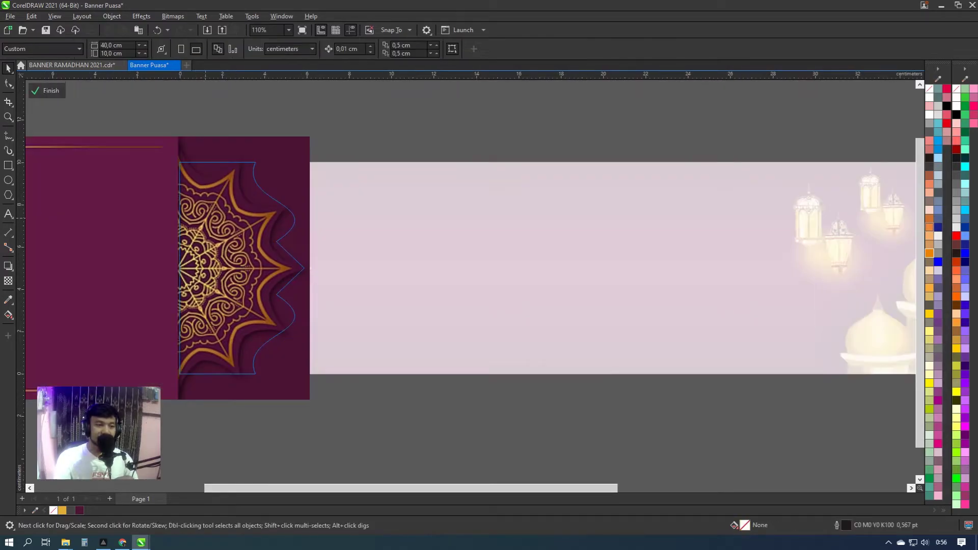
pyautogui.scroll(-3, 357, 247)
pyautogui.scroll(2, 102, 214)
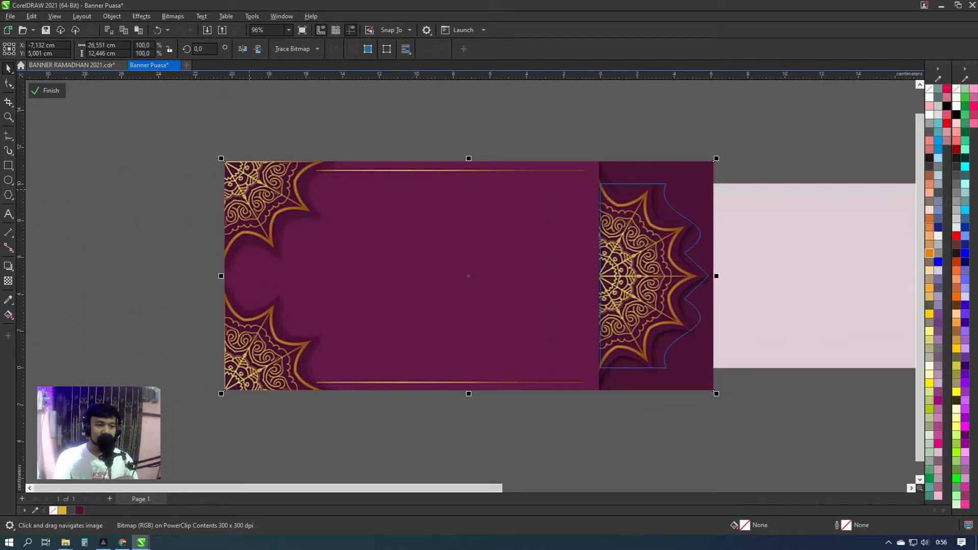
pyautogui.click(9, 165)
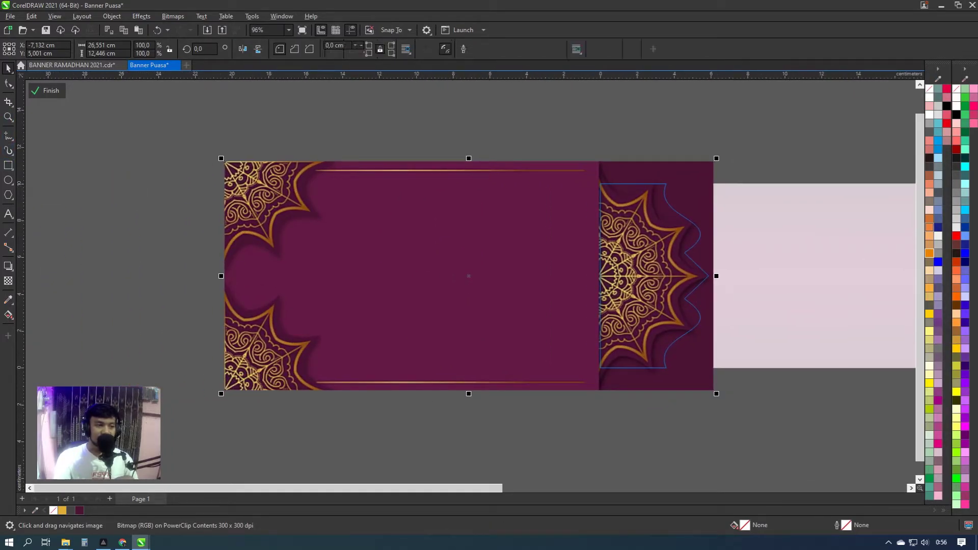
pyautogui.moveTo(225, 162); pyautogui.dragTo(338, 270)
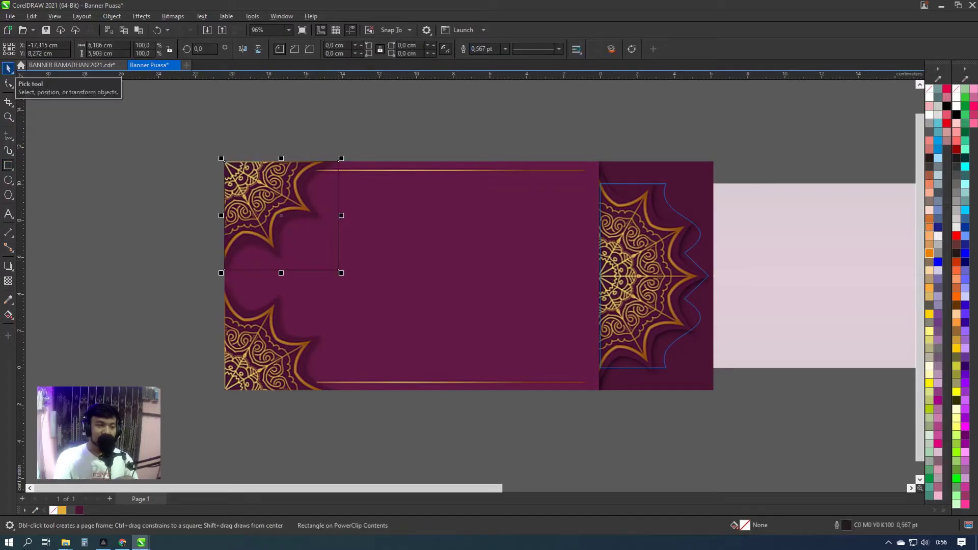
pyautogui.click(8, 68)
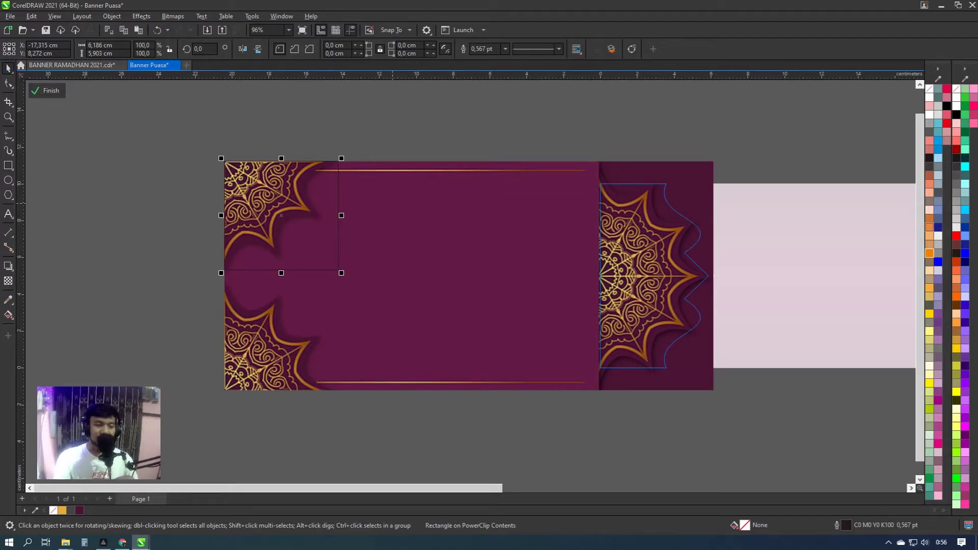
# Intersect the rectangle with the mandala artwork, delete the rectangle, and cut the extracted corner piece
pyautogui.hotkey('ctrl', 'a')
pyautogui.hotkey('ctrl', 'z')
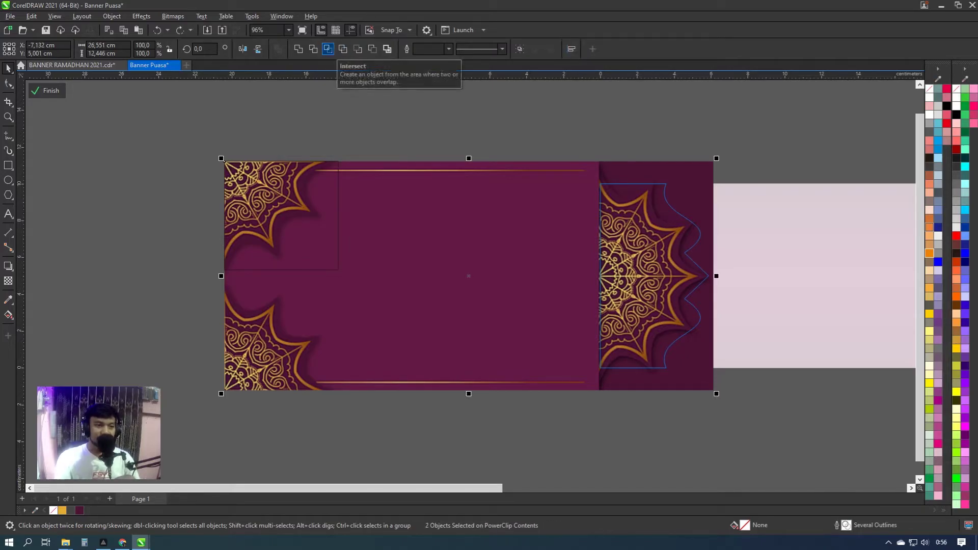
pyautogui.click(328, 49)
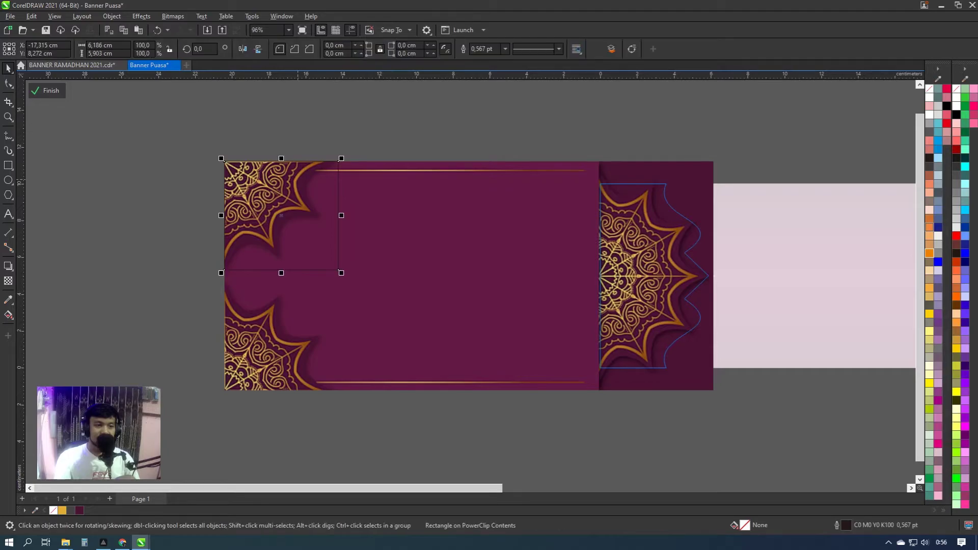
pyautogui.press('Escape')
pyautogui.click(281, 216)
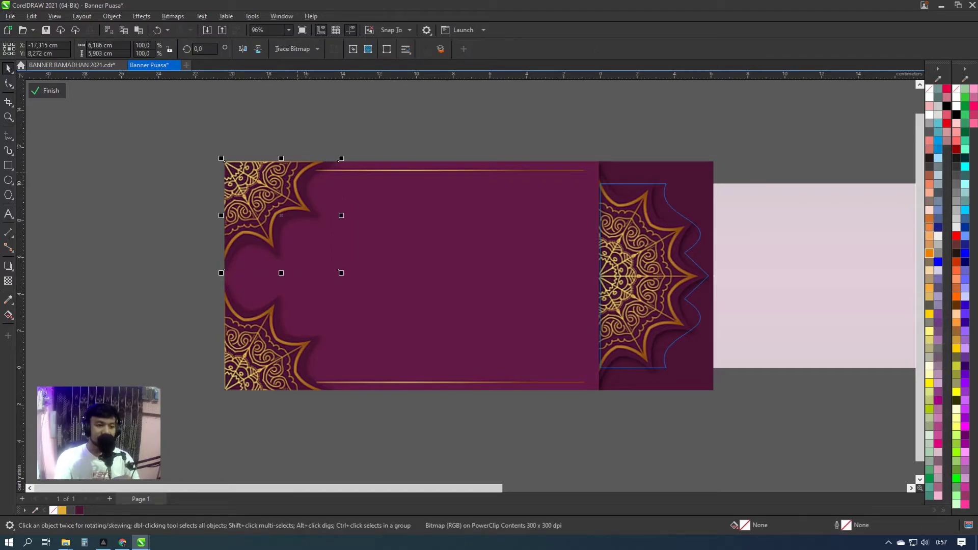
pyautogui.press('Escape')
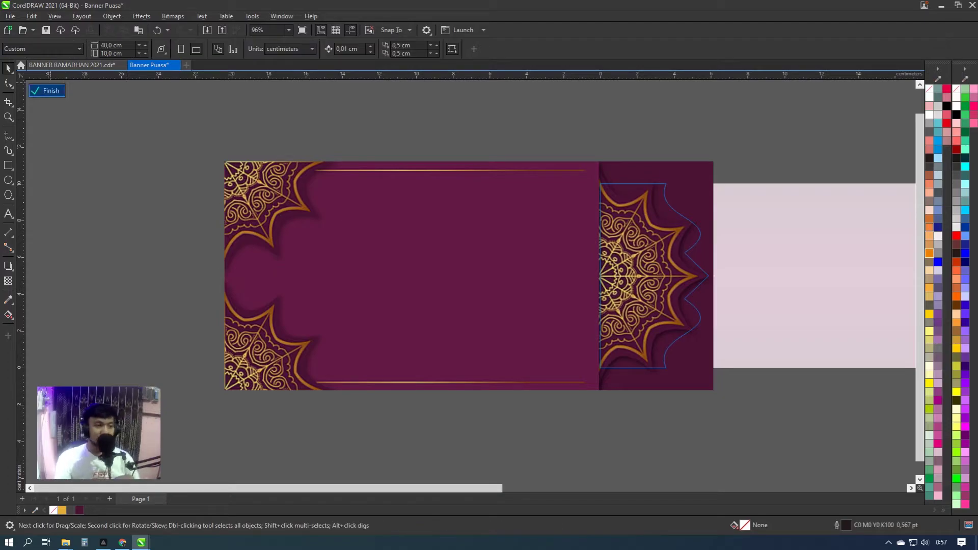
# Finish editing the mandala's PowerClip and paste the extracted corner mandala onto the page
pyautogui.click(47, 90)
pyautogui.scroll(-1, 654, 275)
pyautogui.hscroll(5, 561, 275)
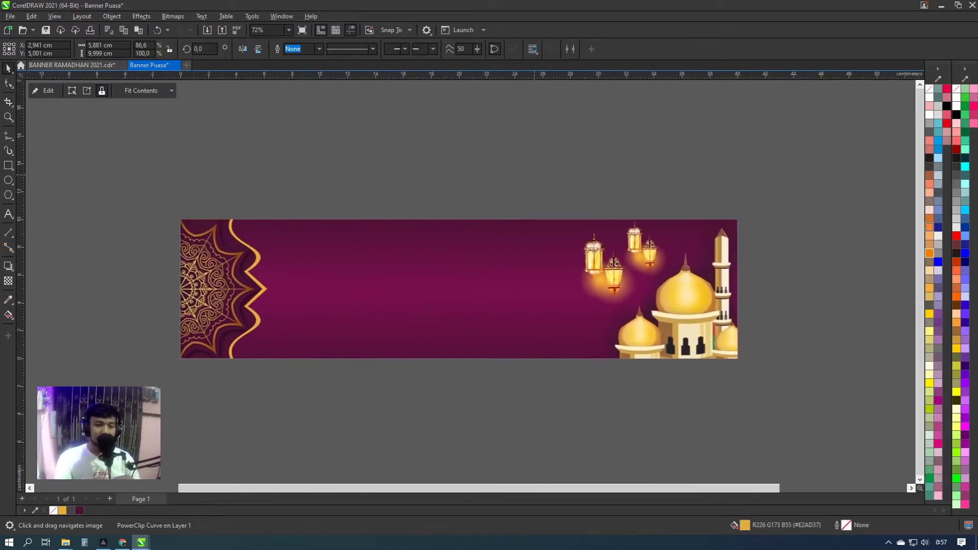
pyautogui.press('Escape')
pyautogui.press('Tab')
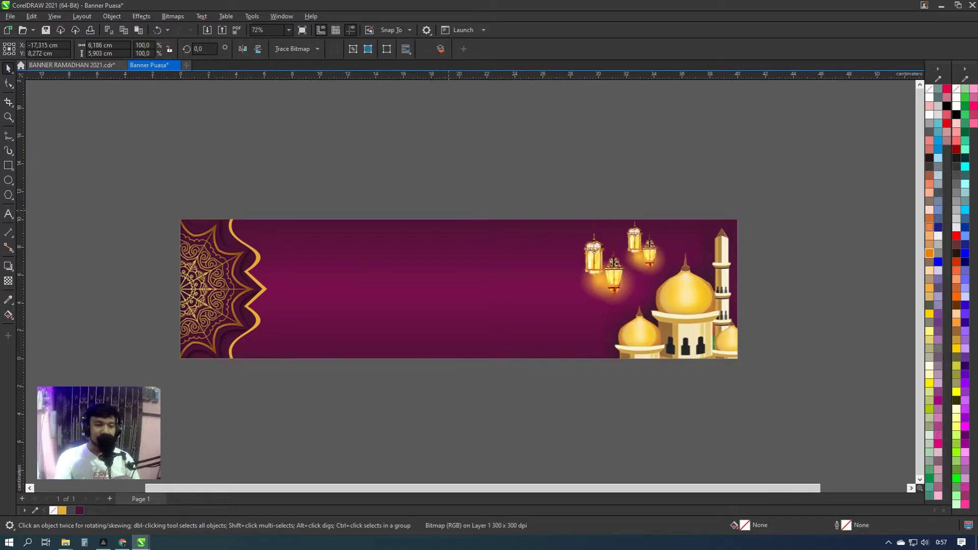
# Move the corner mandala over the lanterns near the banner's right end and mirror it horizontally
pyautogui.scroll(-1, 442, 211)
pyautogui.moveTo(113, 233); pyautogui.dragTo(504, 252)
pyautogui.scroll(1, 623, 239)
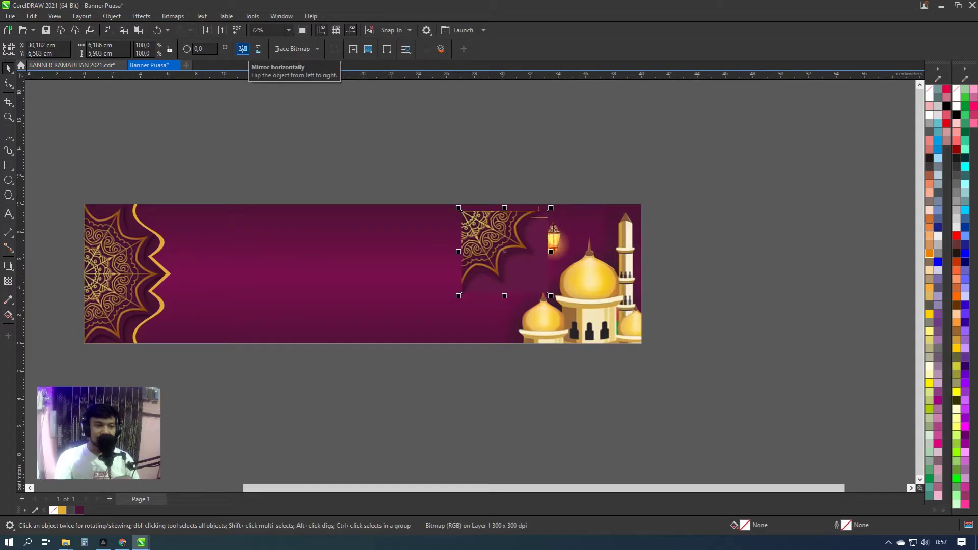
pyautogui.click(243, 49)
# Place the mirrored corner mandala inside the gradient rectangle with PowerClip
pyautogui.rightClick(511, 224)
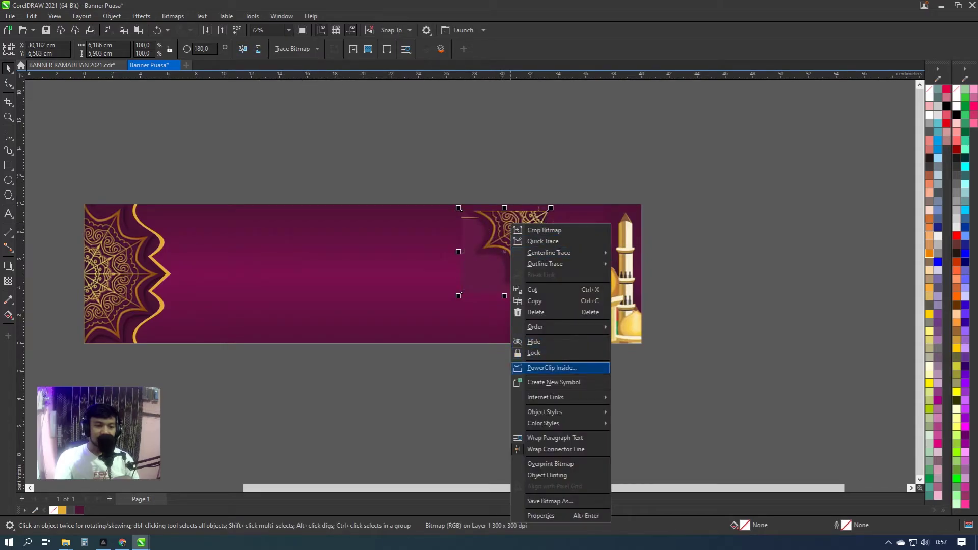
pyautogui.click(551, 367)
pyautogui.click(509, 326)
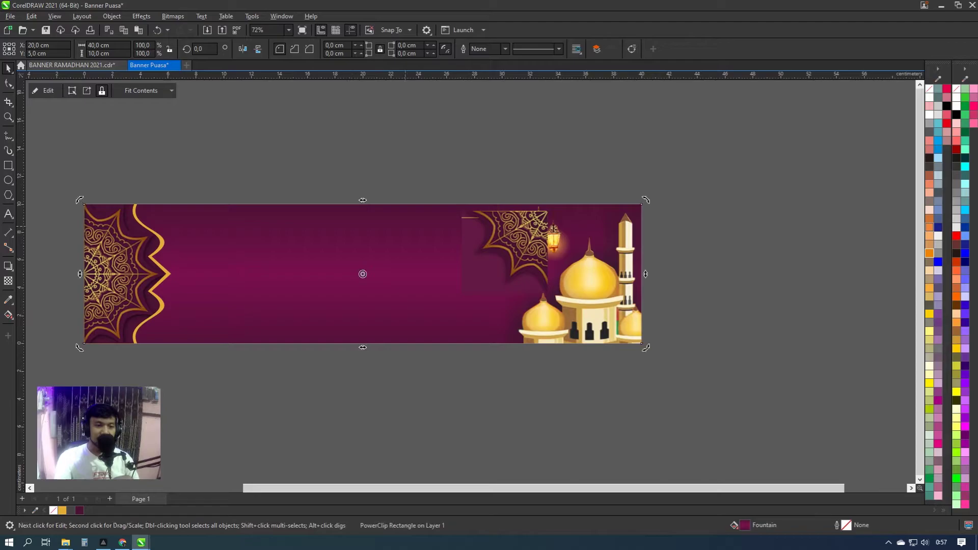
# Edit the rectangle's clipped contents, fit the corner mandala into the upper right corner, and enlarge it to about 6.59 × 6.29 cm
pyautogui.click(43, 90)
pyautogui.scroll(2, 622, 224)
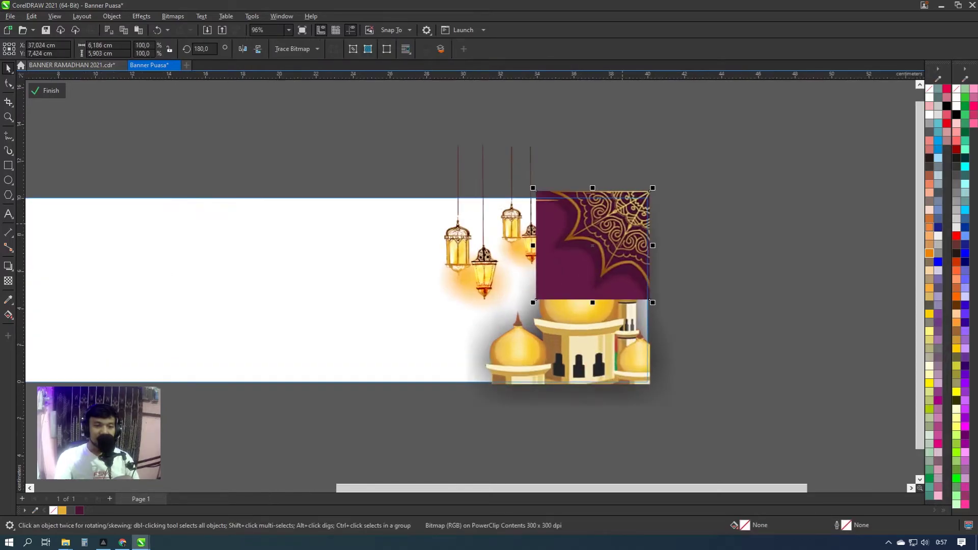
pyautogui.moveTo(539, 300); pyautogui.dragTo(524, 313)
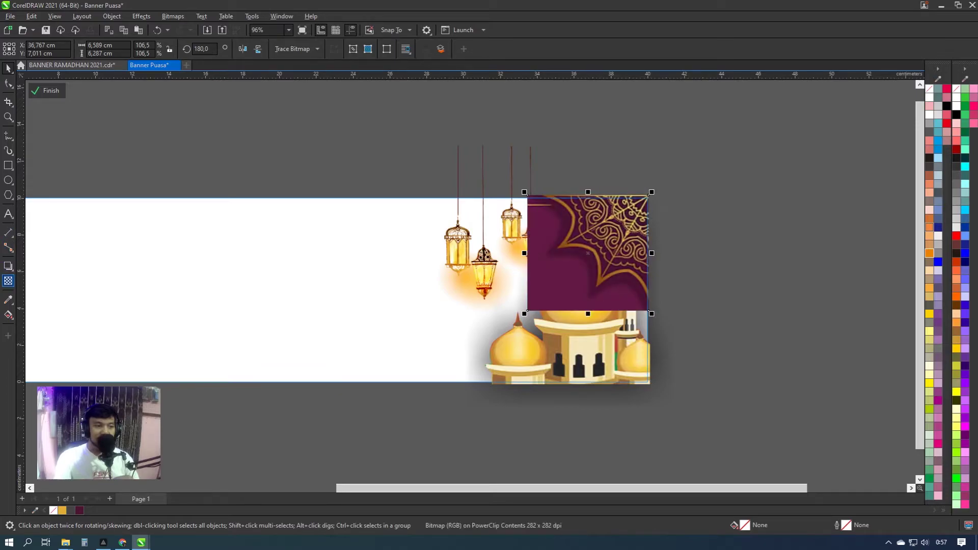
# Fade the corner mandala toward its lower left with a fountain transparency and finish editing the PowerClip contents
pyautogui.click(8, 281)
pyautogui.moveTo(608, 226); pyautogui.dragTo(551, 257)
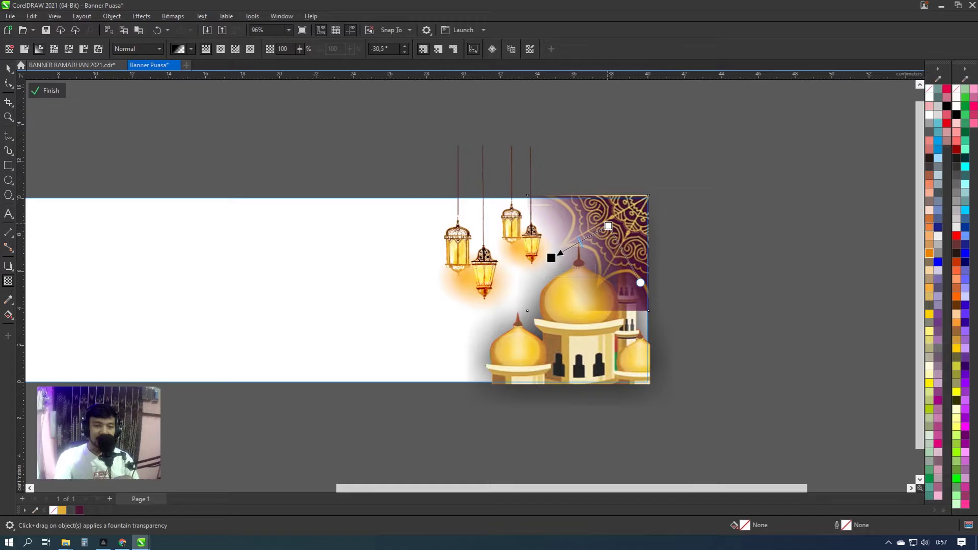
pyautogui.press('space')
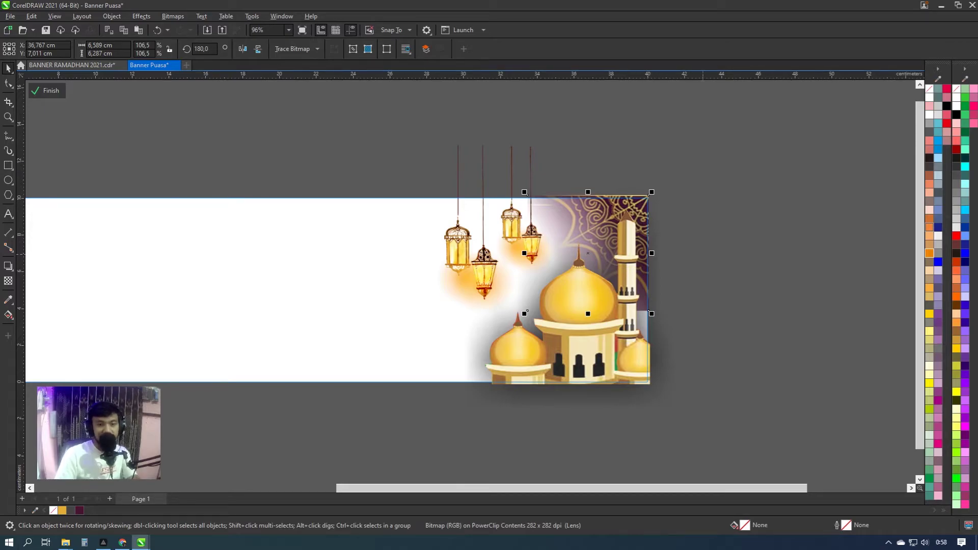
pyautogui.click(47, 90)
pyautogui.scroll(-2, 468, 278)
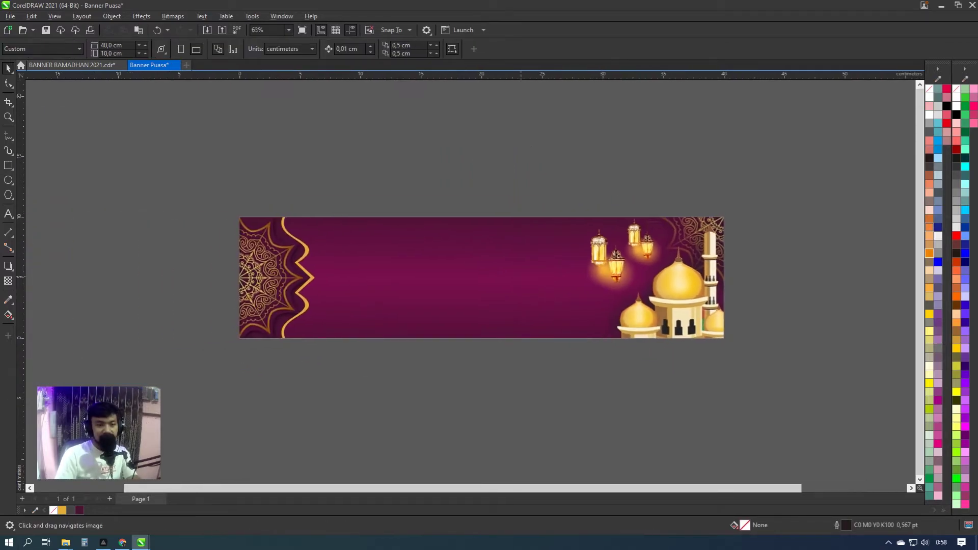
# Switch to the BANNER RAMADHAN 2021.cdr document and check which font the Marhaban Ya Ramadhan headline uses
pyautogui.click(71, 64)
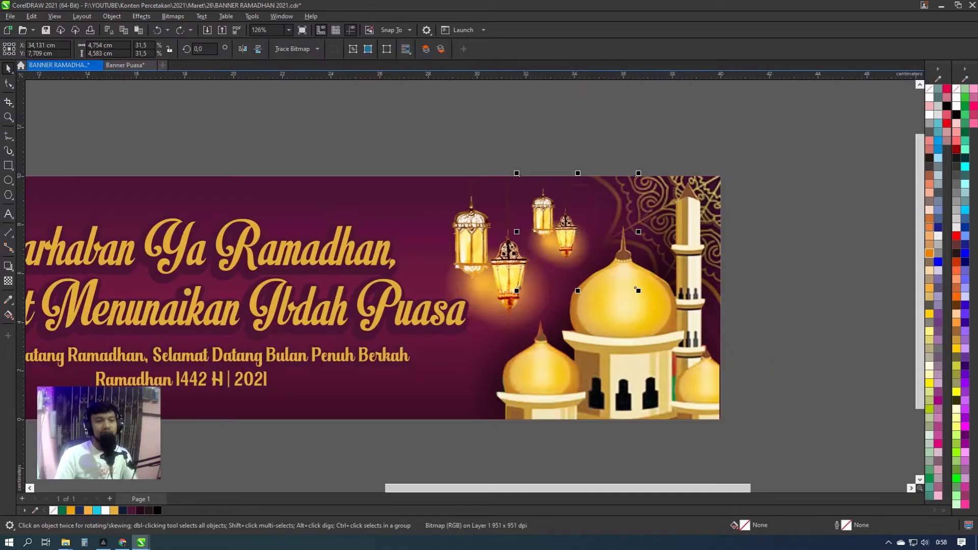
pyautogui.hotkey('shift', 'F4')
pyautogui.press('Escape')
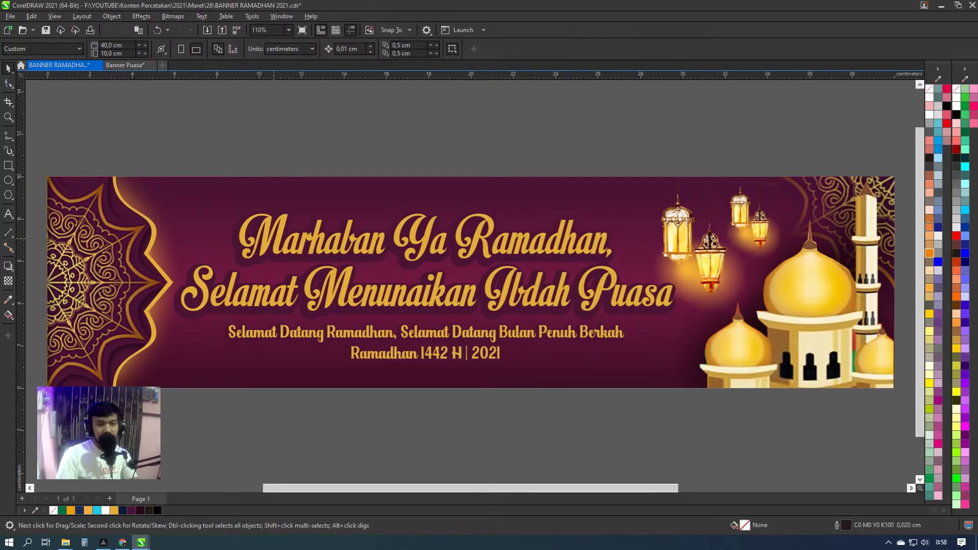
pyautogui.click(424, 286)
pyautogui.doubleClick(285, 48)
pyautogui.moveTo(307, 48); pyautogui.dragTo(349, 49)
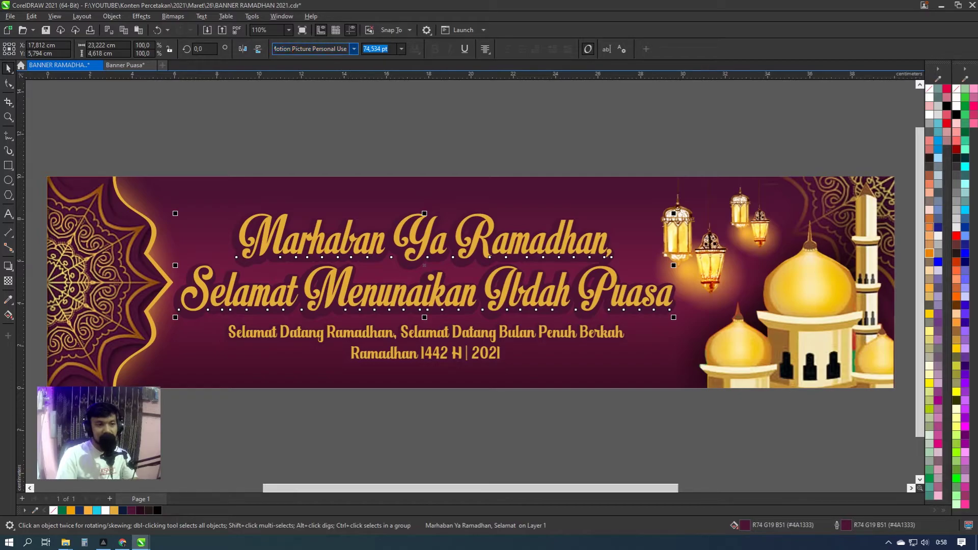
pyautogui.click(313, 49)
# Check the font of the Selamat Datang Ramadhan subtitle in the reference banner and return to the Banner Puasa document
pyautogui.click(426, 333)
pyautogui.rightClick(329, 334)
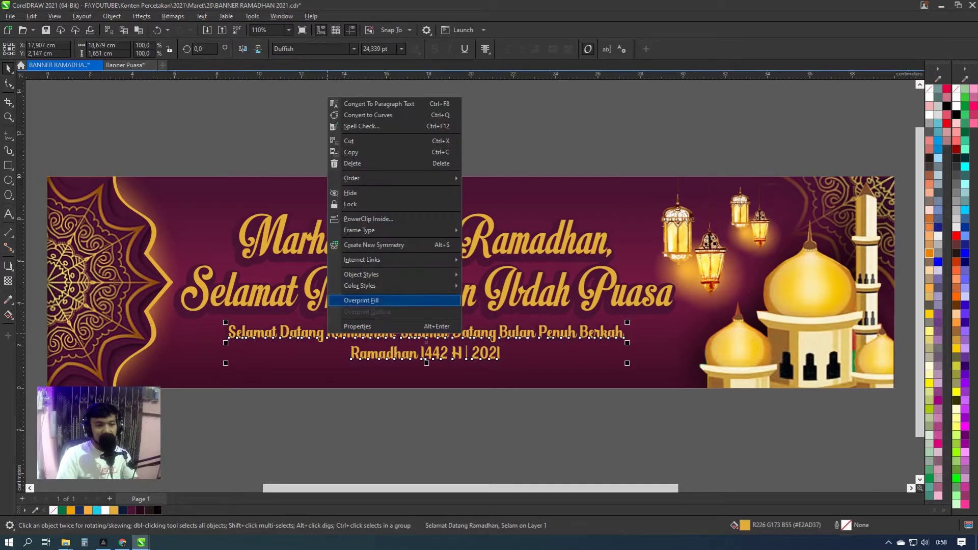
pyautogui.press('Escape')
pyautogui.press('Escape')
pyautogui.click(427, 334)
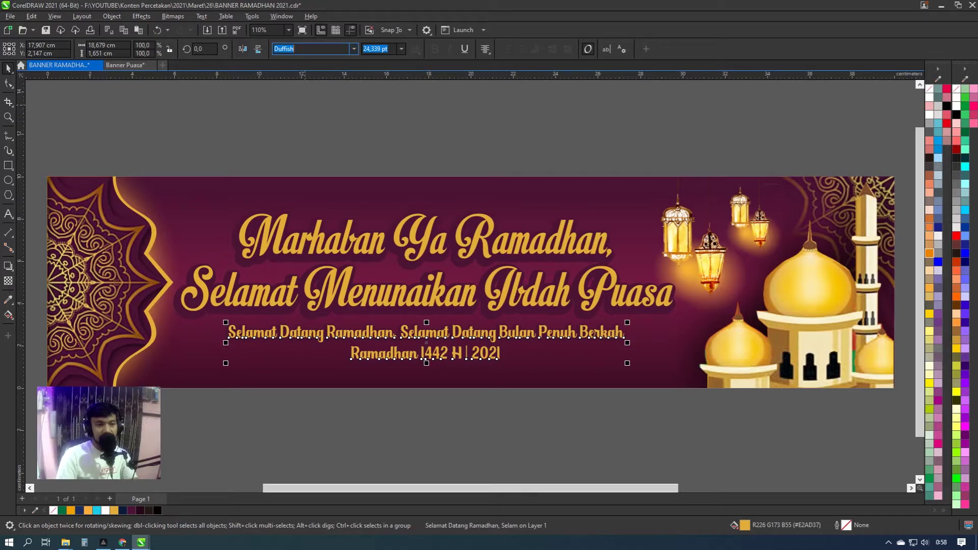
pyautogui.press('Escape')
pyautogui.moveTo(163, 139); pyautogui.dragTo(698, 390)
pyautogui.hotkey('ctrl', 'Tab')
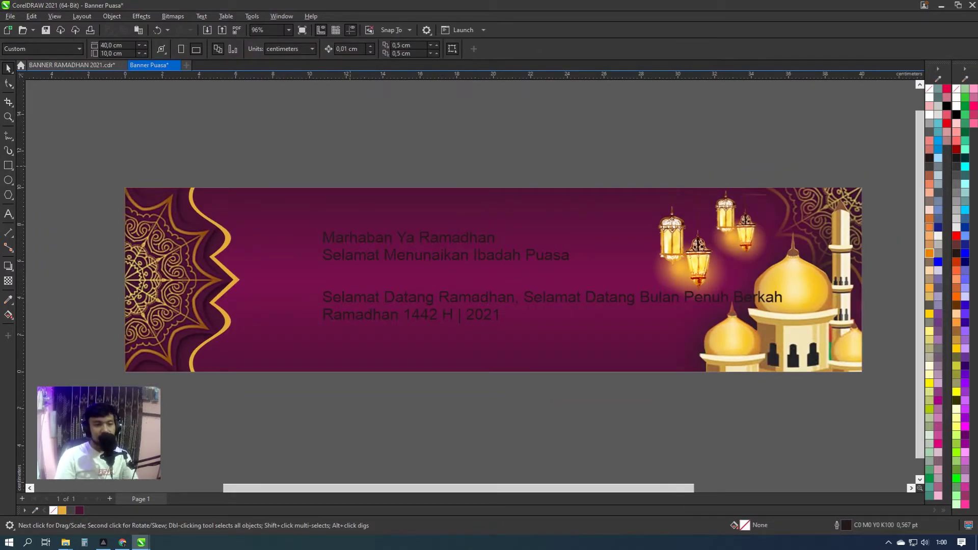
# Move the Selamat Datang Ramadhan text below the banner and enlarge the Marhaban Ya Ramadhan headline to about 34.8 pt
pyautogui.moveTo(392, 300); pyautogui.dragTo(324, 400)
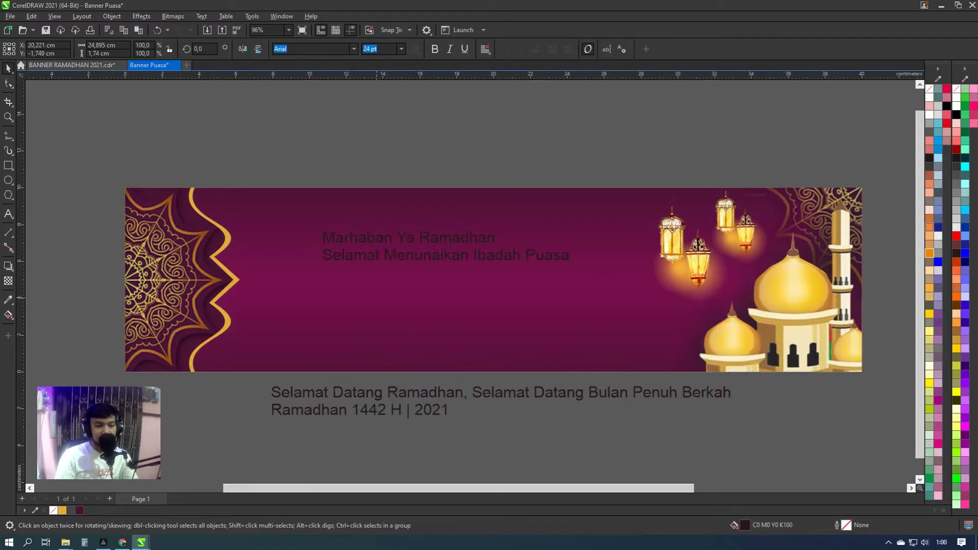
pyautogui.click(407, 238)
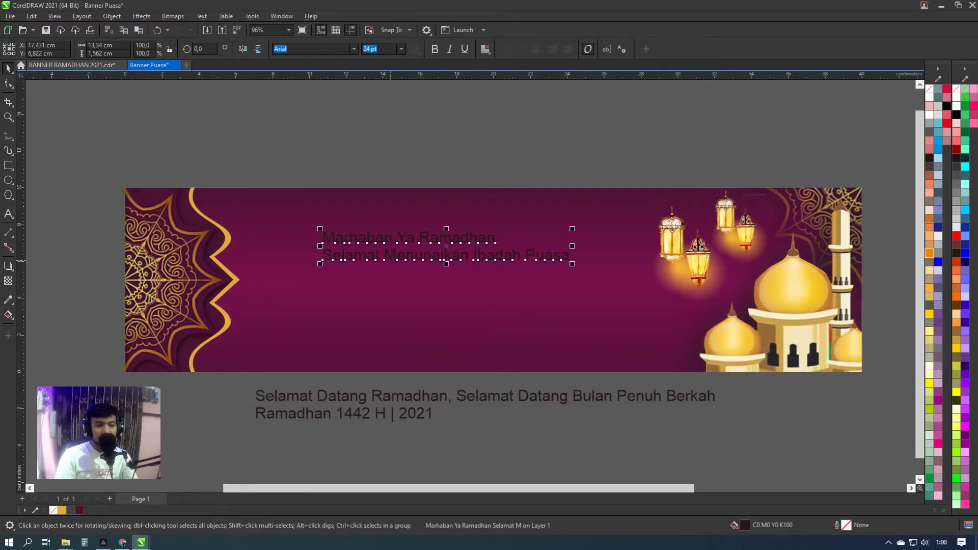
pyautogui.moveTo(572, 263); pyautogui.dragTo(682, 278)
pyautogui.moveTo(478, 363); pyautogui.dragTo(458, 367)
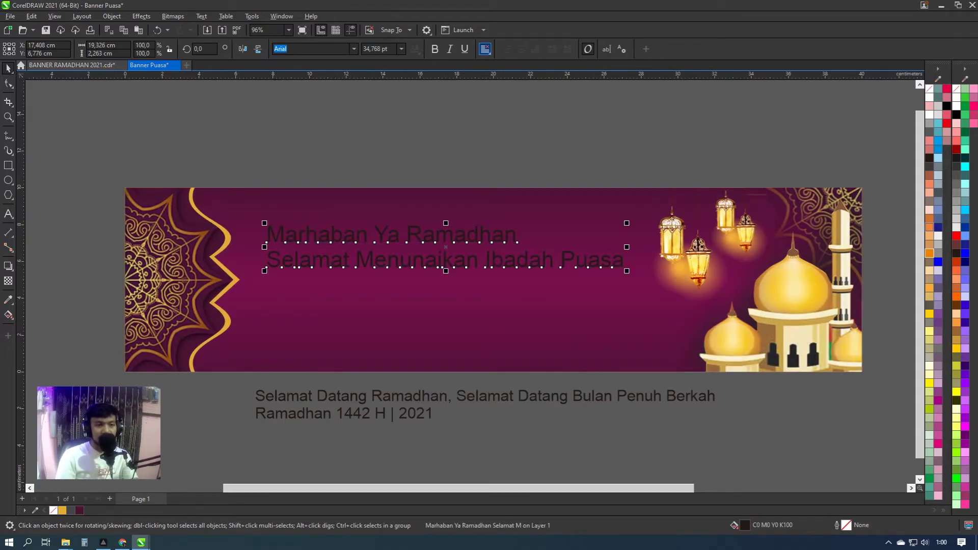
# Centre-align the two-line headline and set its font to Motion Picture Personal Use
pyautogui.click(484, 49)
pyautogui.click(505, 85)
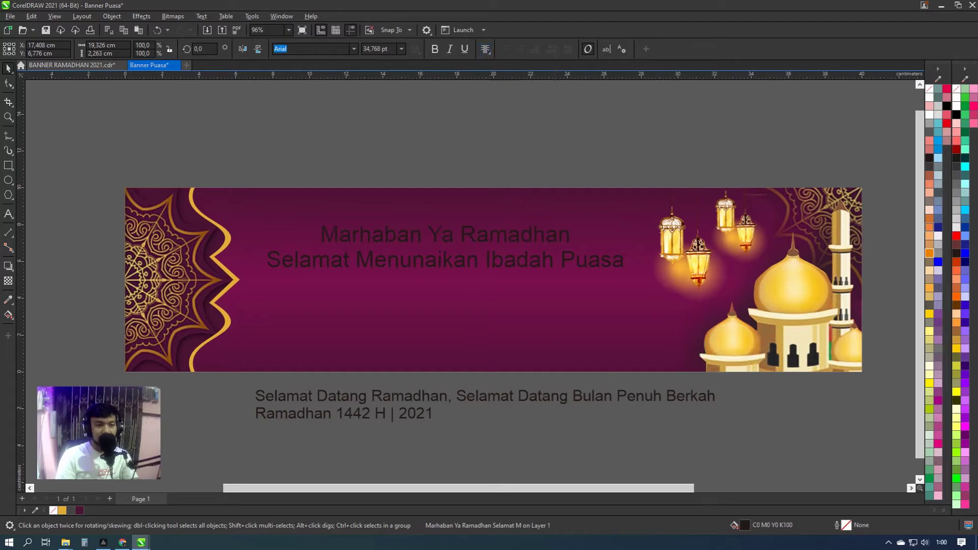
pyautogui.press('Down')
pyautogui.press('Down')
pyautogui.press('Down')
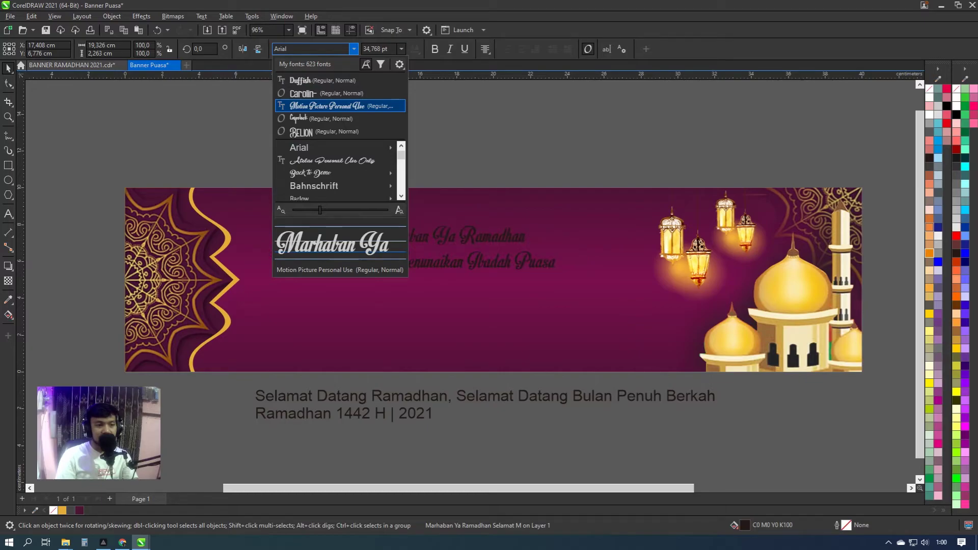
pyautogui.press('Return')
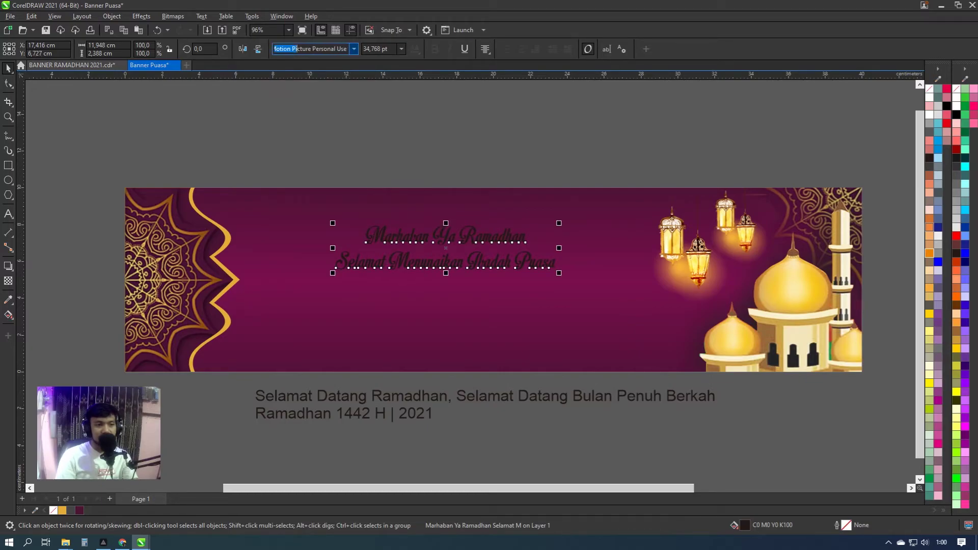
# Enlarge the headline to about 62.2 pt with tighter line spacing, fitted between the left mandala and the lanterns
pyautogui.moveTo(558, 273); pyautogui.dragTo(681, 297)
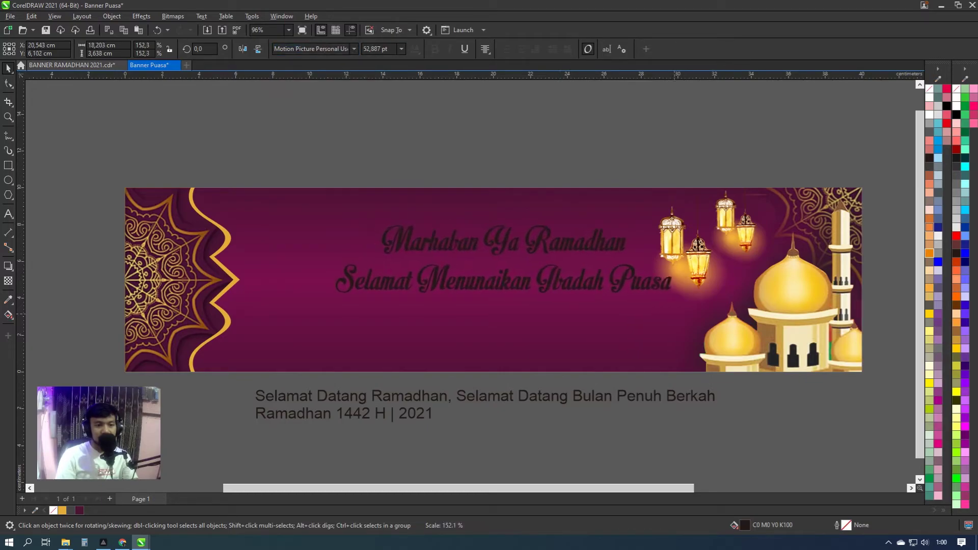
pyautogui.moveTo(507, 277); pyautogui.dragTo(448, 282)
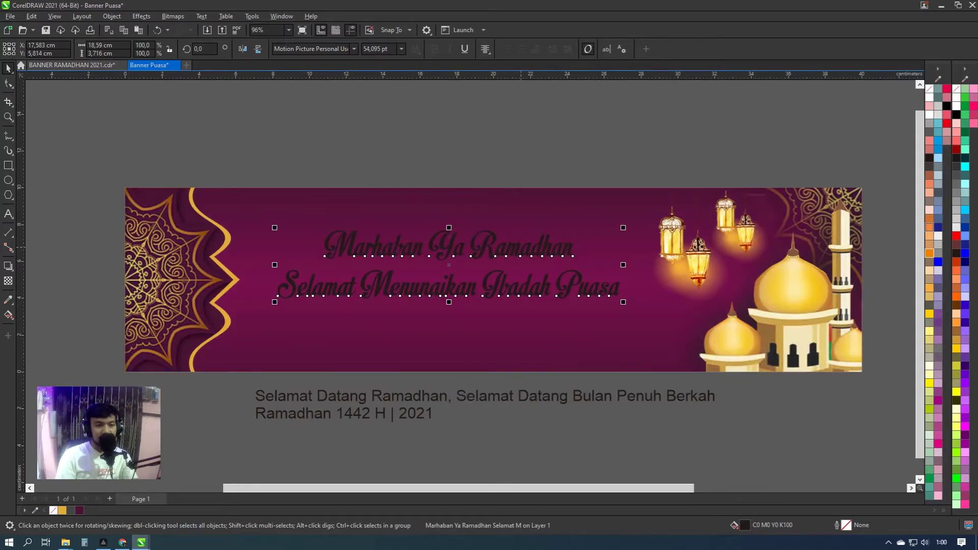
pyautogui.click(9, 83)
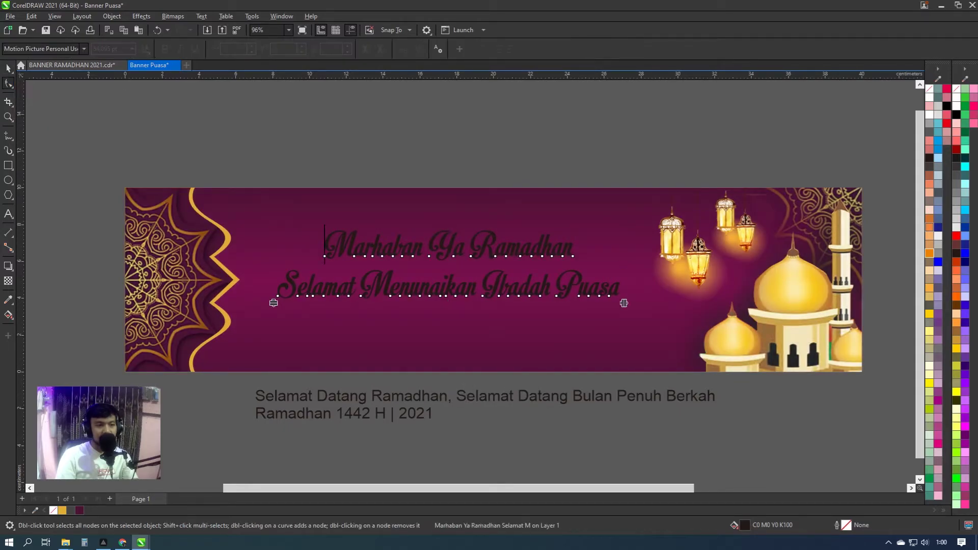
pyautogui.moveTo(624, 303); pyautogui.dragTo(624, 297)
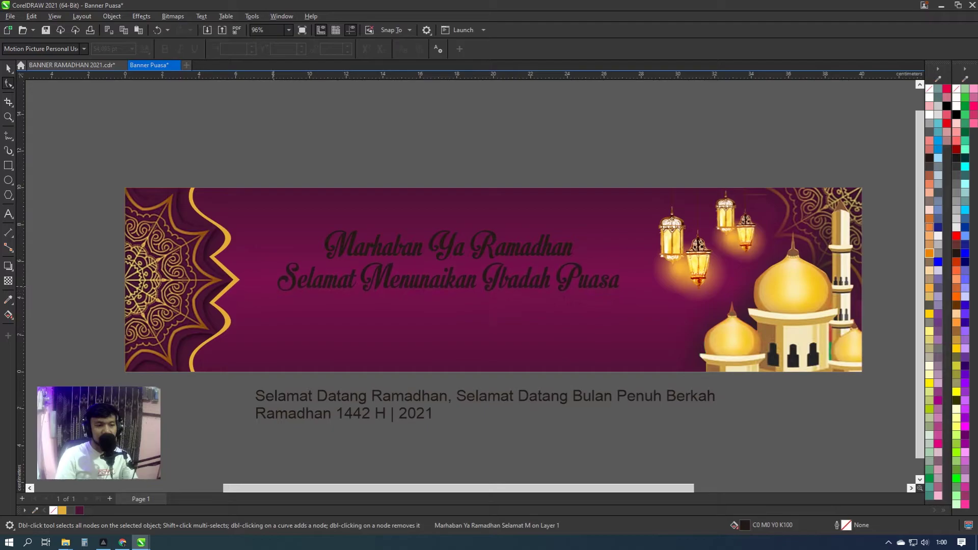
pyautogui.press('space')
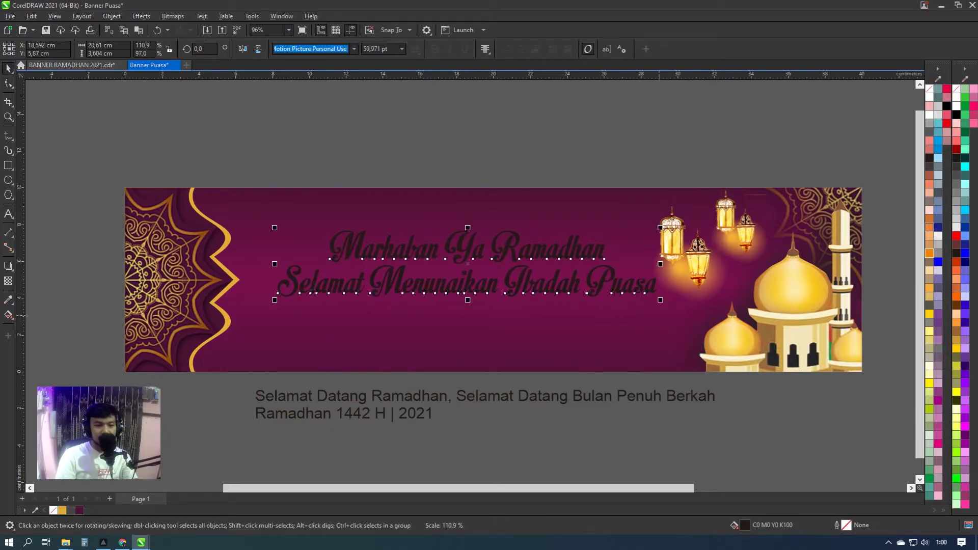
pyautogui.moveTo(448, 265); pyautogui.dragTo(427, 265)
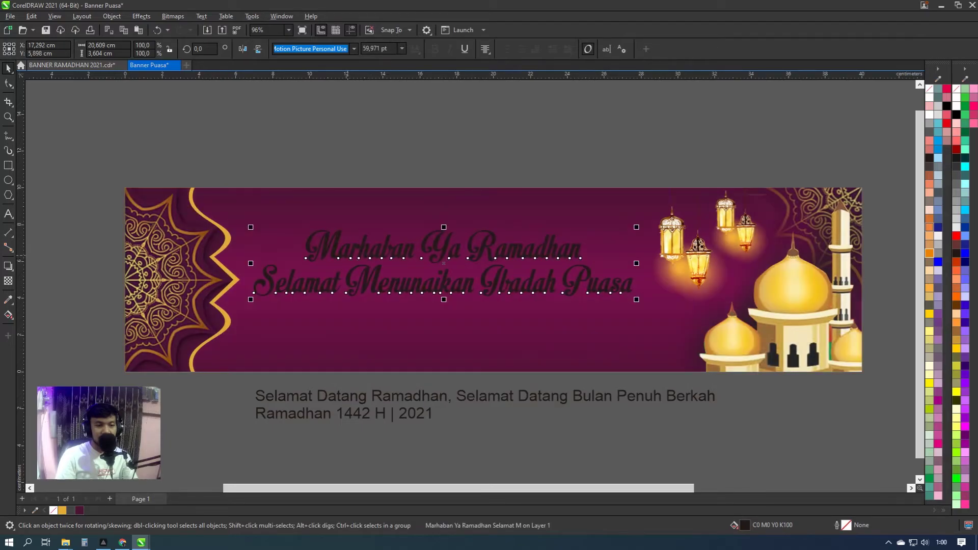
pyautogui.moveTo(636, 299); pyautogui.dragTo(651, 302)
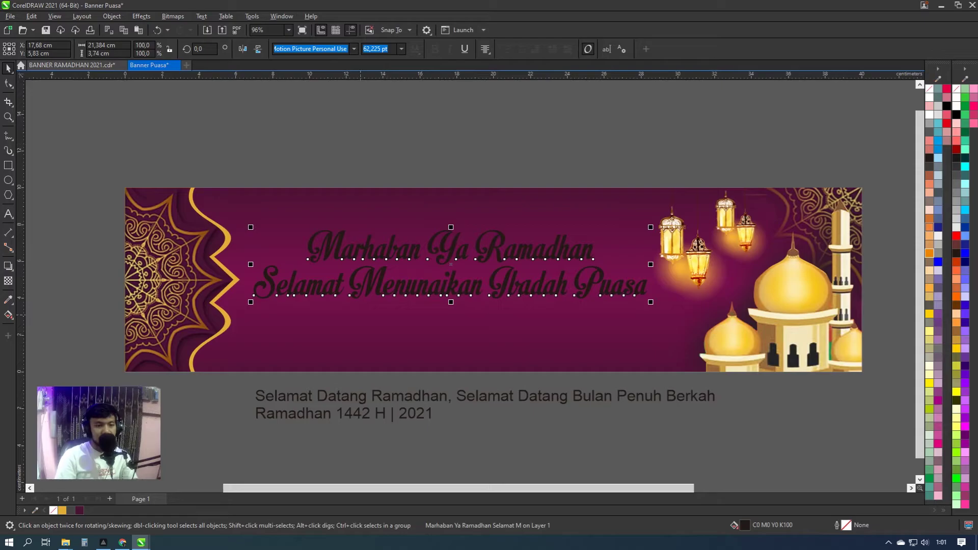
# Fill the headline with gold #E2AD37 and keep a duplicate of it above the banner
pyautogui.click(62, 509)
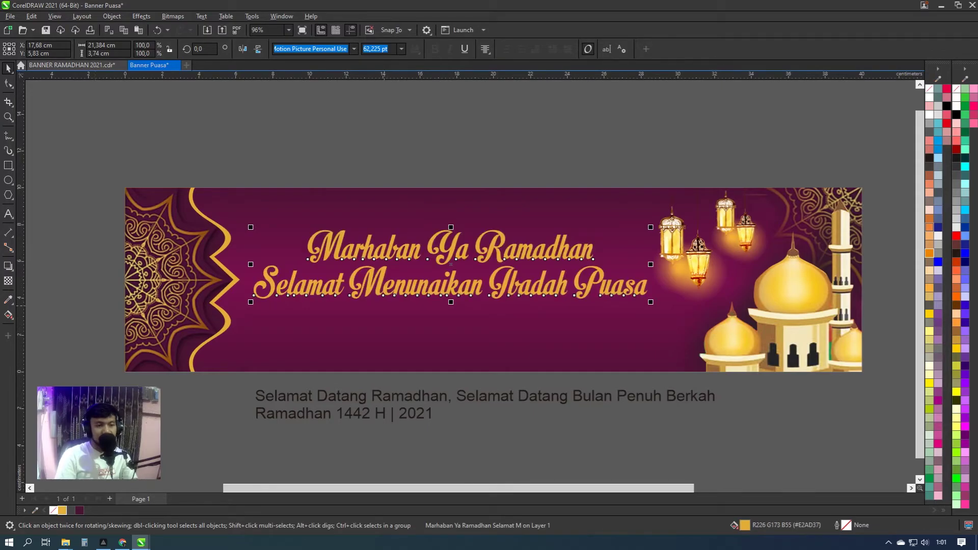
pyautogui.hotkey('ctrl', 'v')
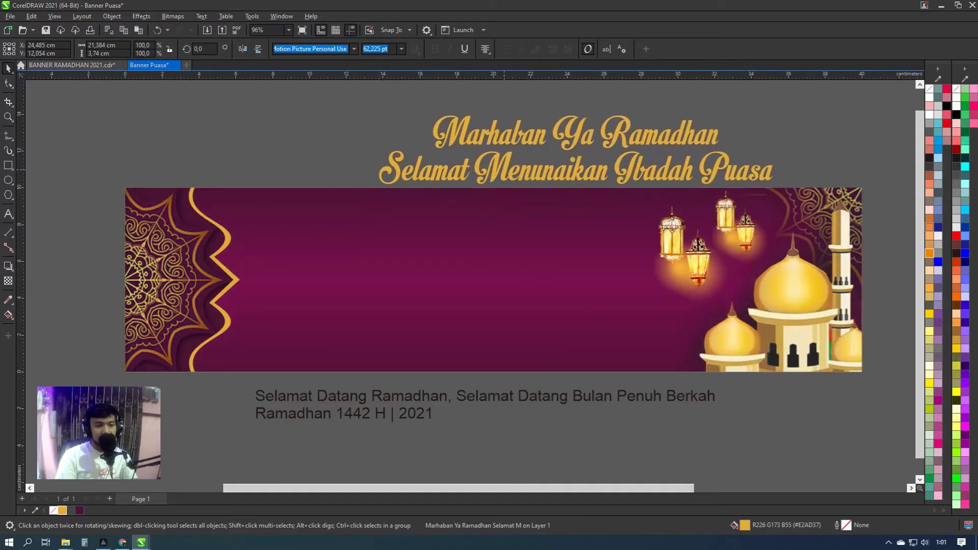
pyautogui.click(451, 265)
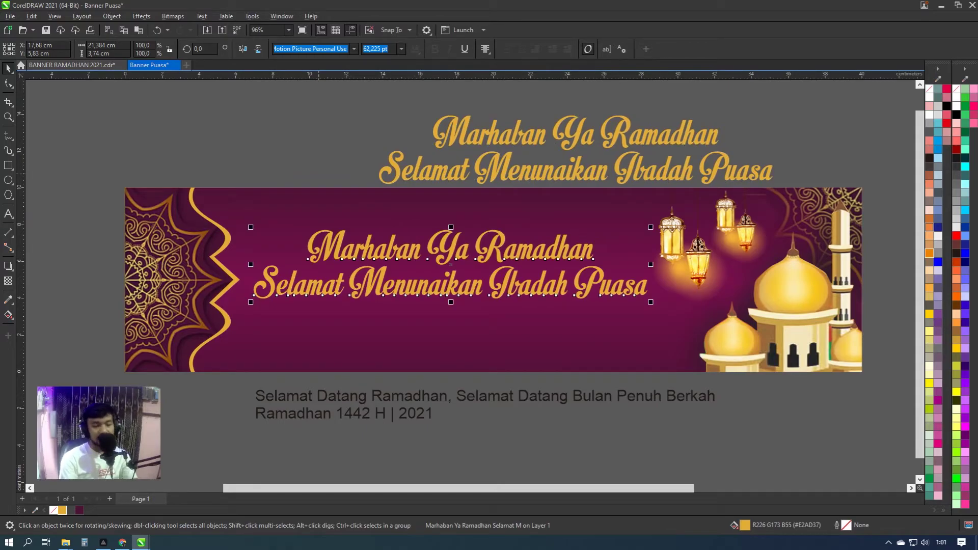
# Give the headline inside the banner a 0.25 cm wide outline, with the outline width measured in centimetres
pyautogui.press('F12')
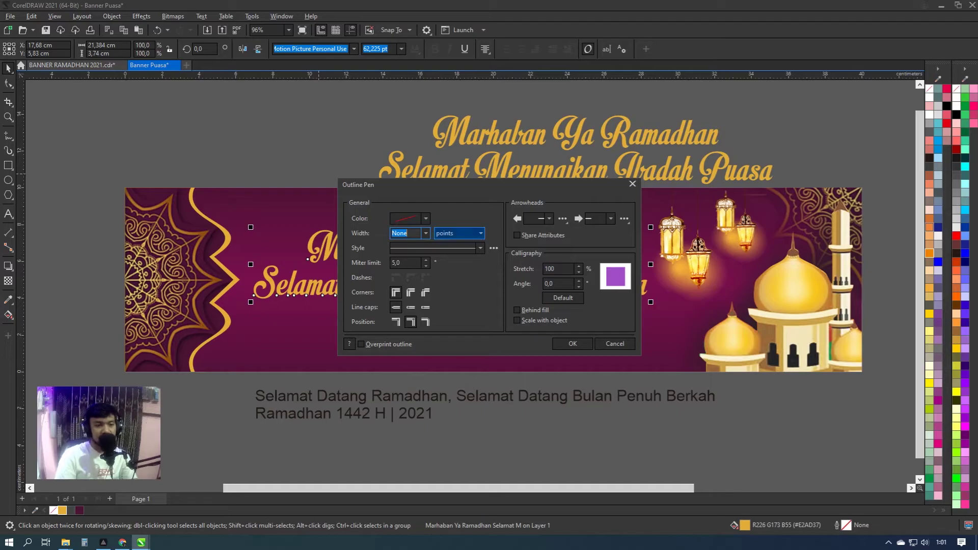
pyautogui.click(458, 233)
pyautogui.click(451, 320)
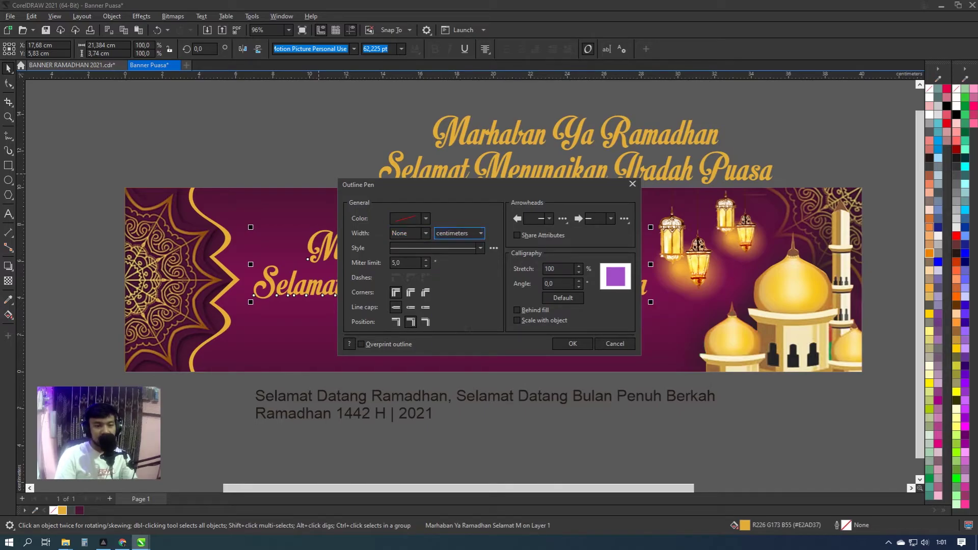
pyautogui.click(425, 233)
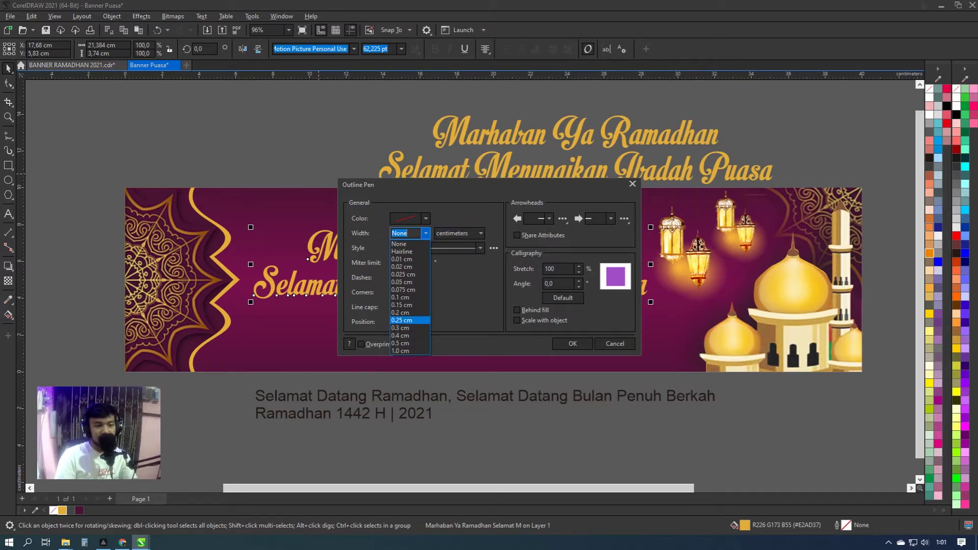
pyautogui.click(402, 320)
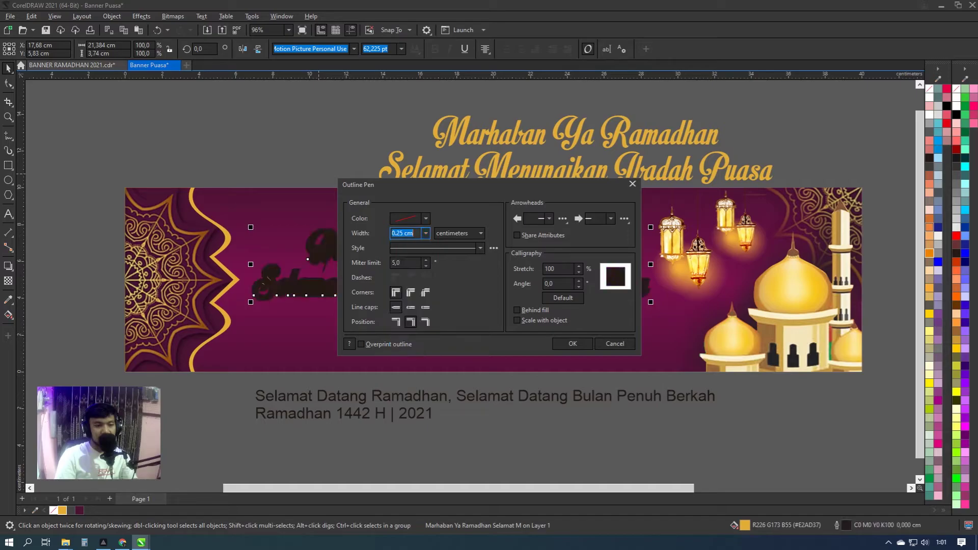
# Give the headline's 0.25 cm outline round corners and round line caps, place it behind the fill, and apply the outline settings
pyautogui.click(396, 307)
pyautogui.click(411, 292)
pyautogui.click(425, 233)
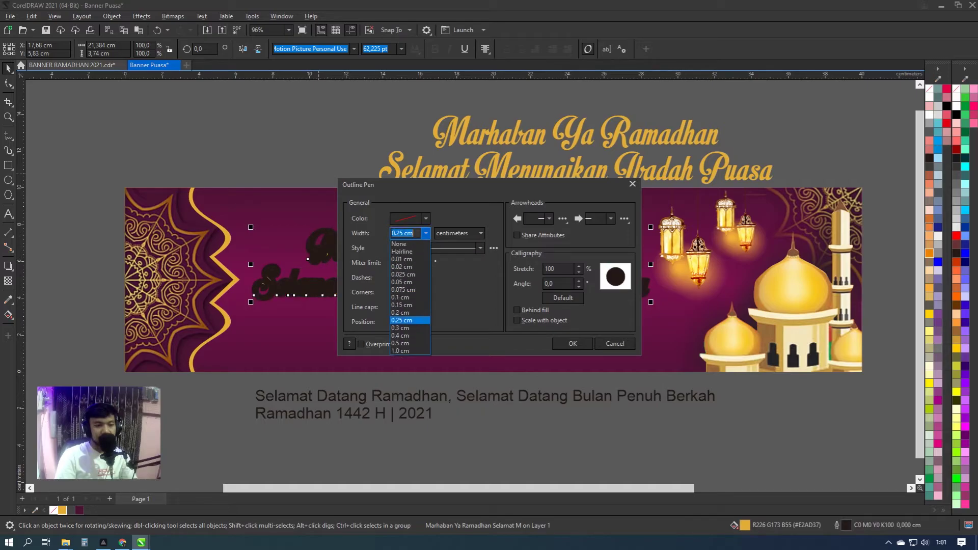
pyautogui.click(402, 320)
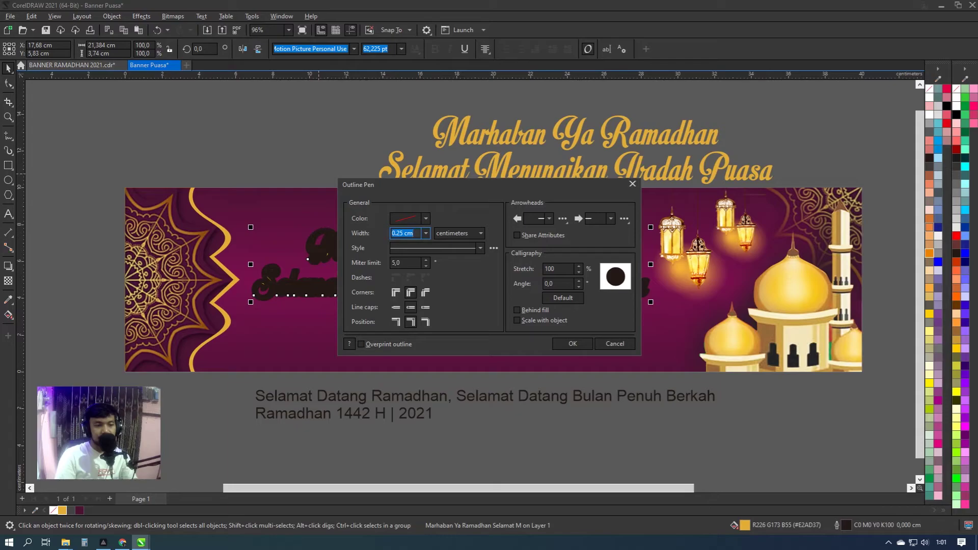
pyautogui.hotkey('alt', 'b')
pyautogui.click(411, 291)
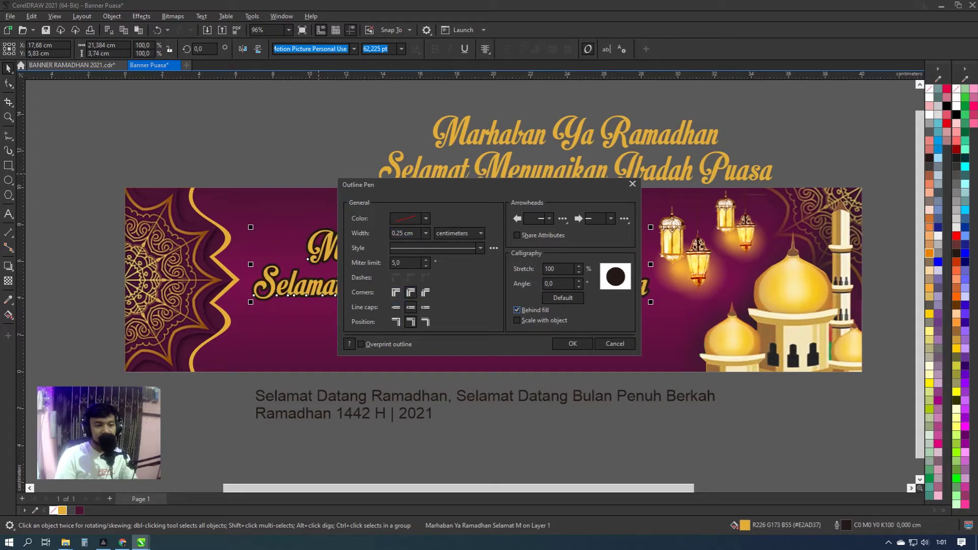
pyautogui.click(572, 344)
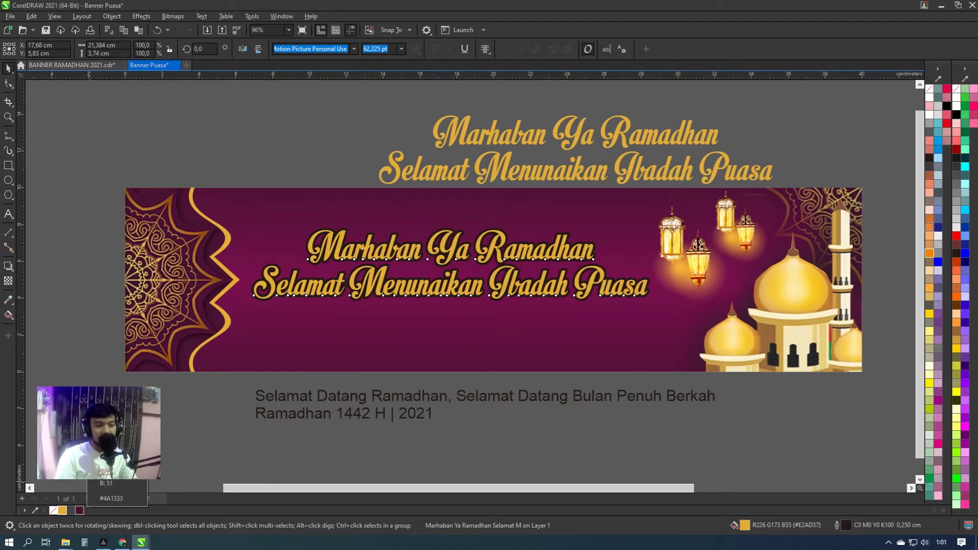
# Colour both the outline and the fill of the headline inside the banner dark purple #4A1333
pyautogui.rightClick(79, 509)
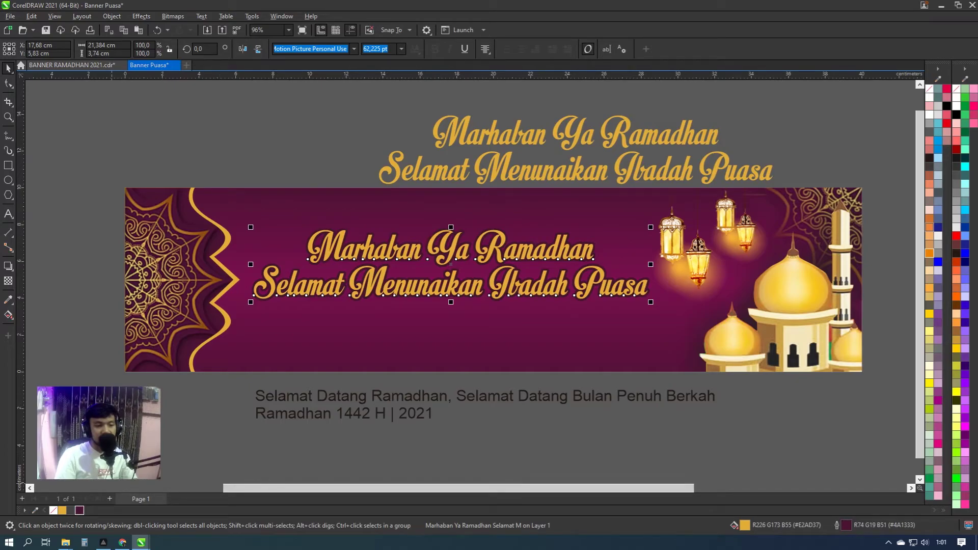
pyautogui.click(79, 510)
pyautogui.click(110, 509)
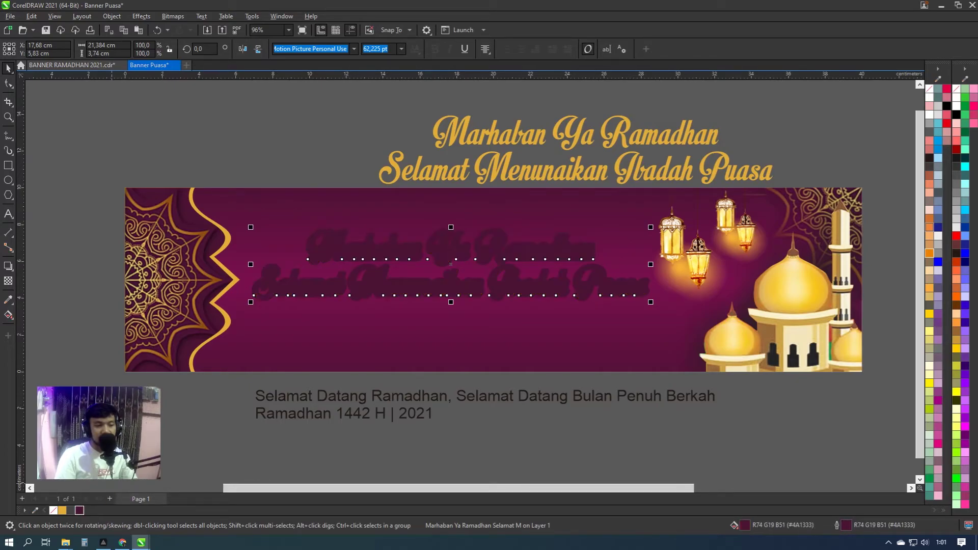
# Place the gold headline copy over the dark purple headline inside the banner, shifted slightly upwards so the purple forms a backing
pyautogui.press('Escape')
pyautogui.scroll(1, 550, 280)
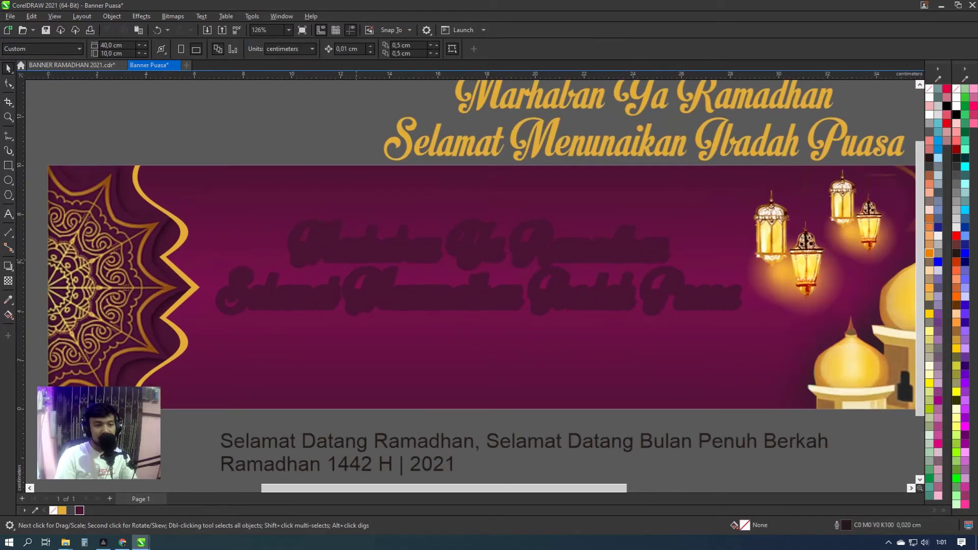
pyautogui.scroll(-1, 545, 278)
pyautogui.moveTo(550, 267); pyautogui.dragTo(427, 379)
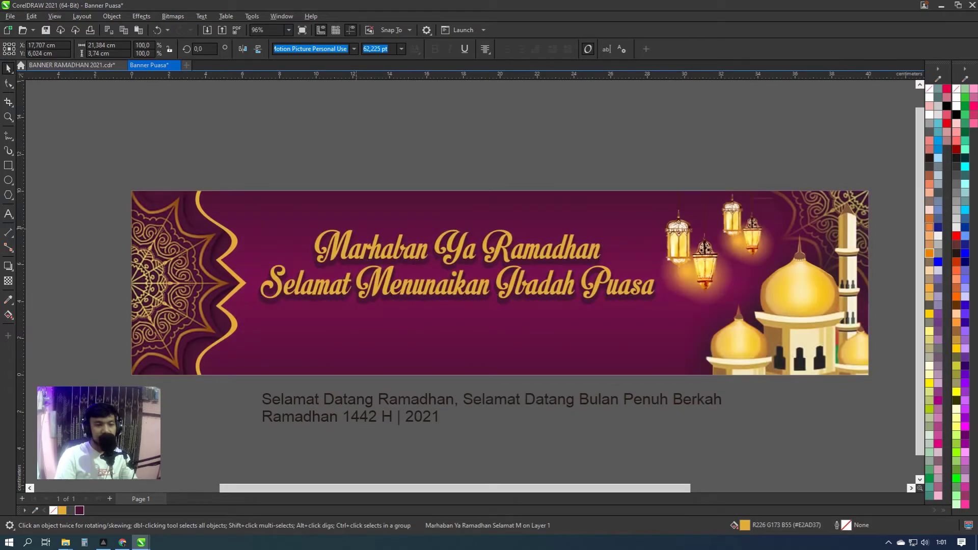
pyautogui.press('Escape')
pyautogui.scroll(1, 349, 297)
pyautogui.moveTo(348, 298); pyautogui.dragTo(349, 252)
pyautogui.press('F12')
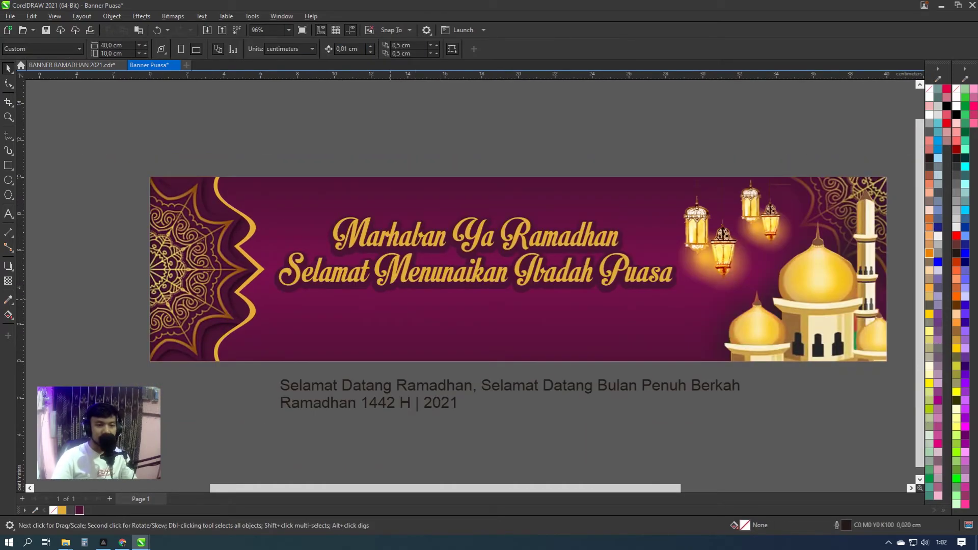
pyautogui.scroll(3, 304, 285)
pyautogui.click(304, 285)
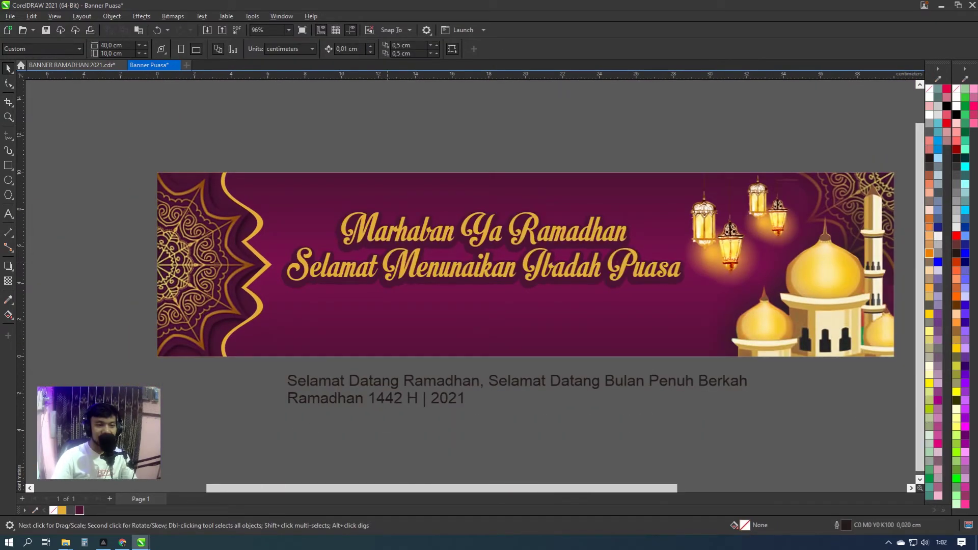
# Move the two-line subtitle into the banner below the headline and set its font to Duffish
pyautogui.press('h')
pyautogui.moveTo(509, 265); pyautogui.dragTo(521, 270)
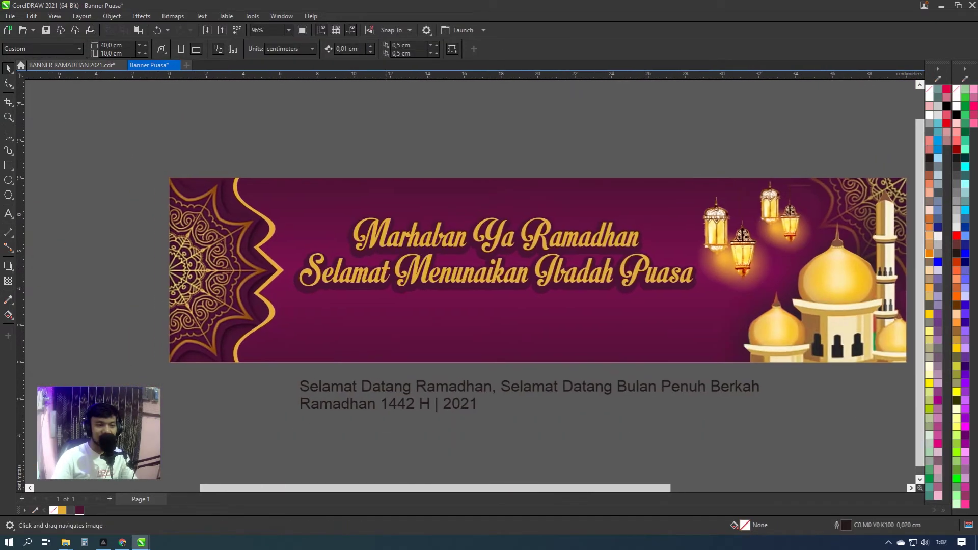
pyautogui.click(509, 387)
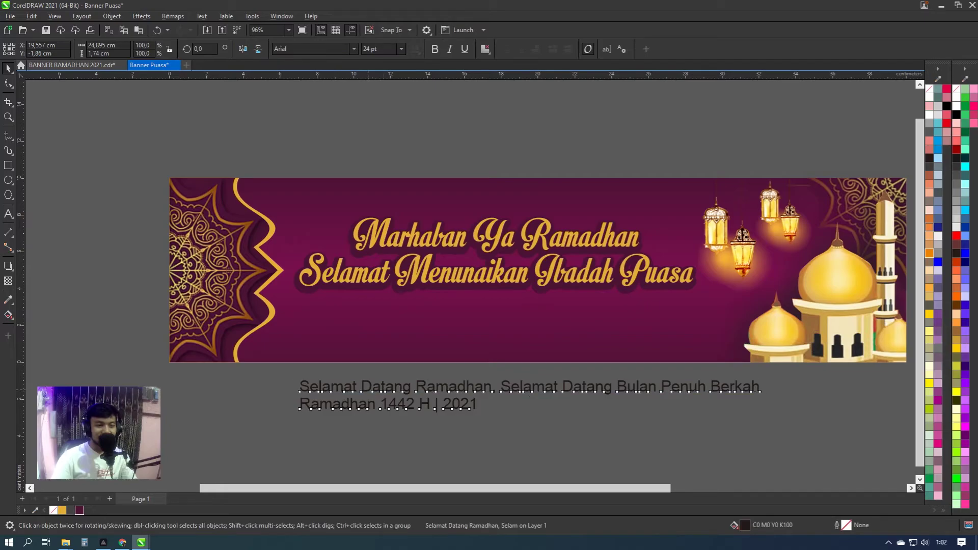
pyautogui.moveTo(509, 387); pyautogui.dragTo(485, 325)
pyautogui.click(354, 48)
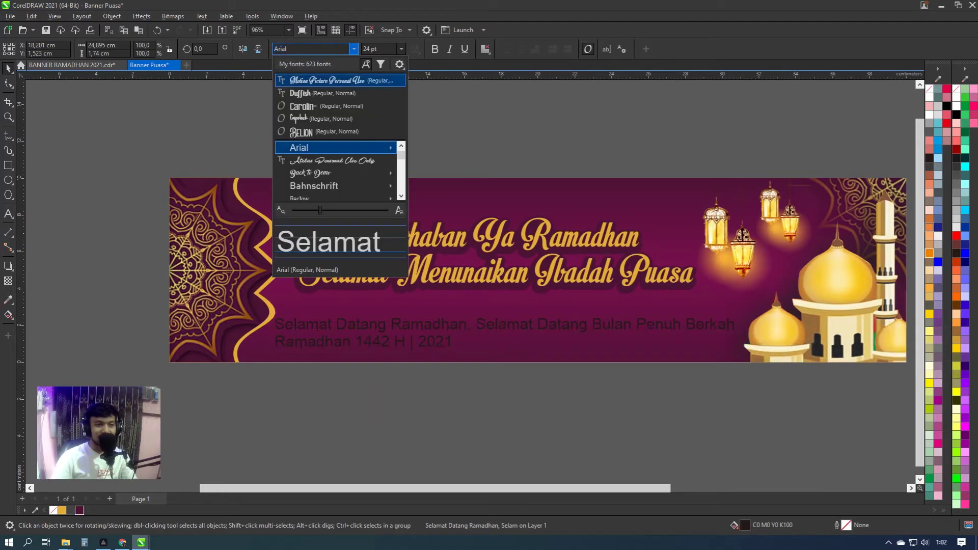
pyautogui.click(324, 93)
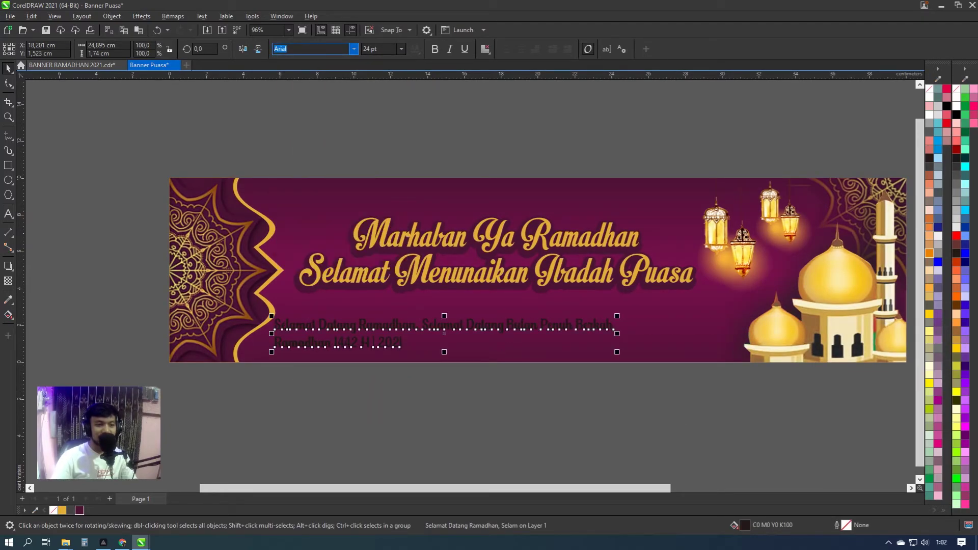
# Centre-align the subtitle's two lines and reposition the text closer beneath the headline
pyautogui.click(485, 49)
pyautogui.click(497, 85)
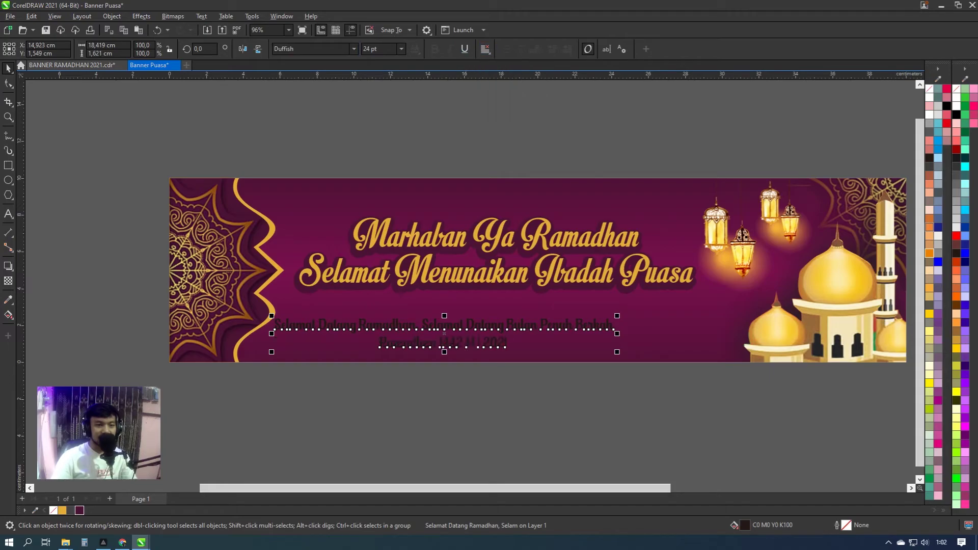
pyautogui.moveTo(431, 365); pyautogui.dragTo(462, 355)
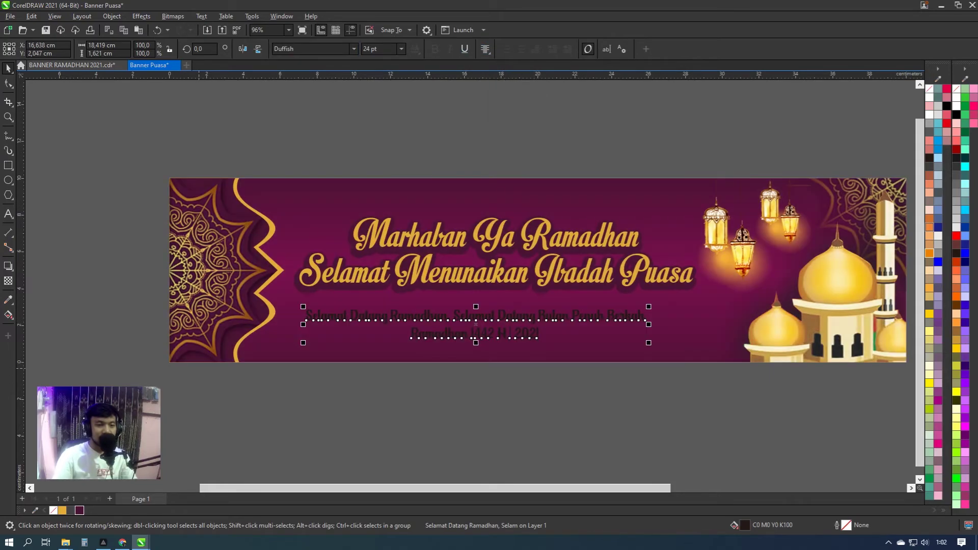
# Colour the subtitle gold #E2AD37 over a dark purple backing copy and group the two texts
pyautogui.scroll(3, 298, 263)
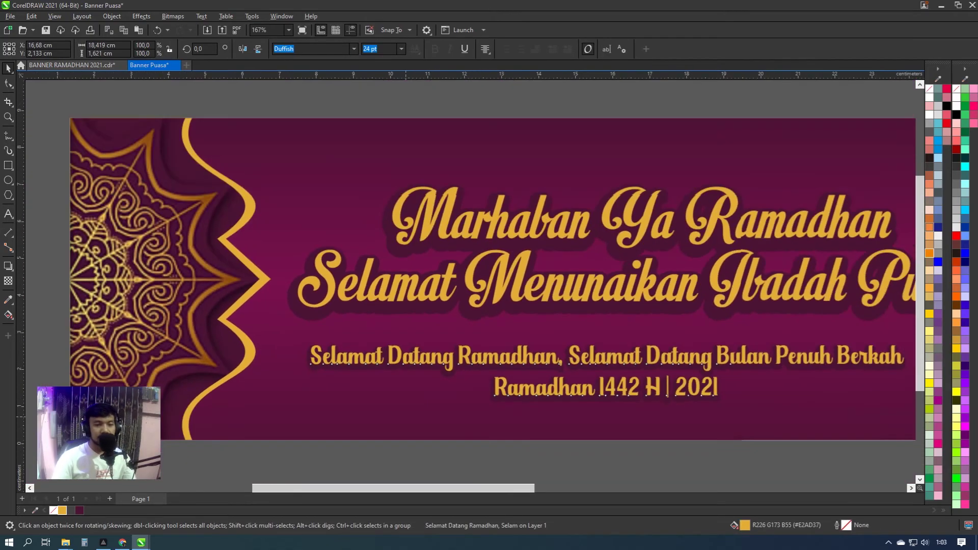
pyautogui.scroll(-1, 408, 300)
pyautogui.press('Escape')
pyautogui.scroll(-1, 407, 300)
pyautogui.click(557, 380)
pyautogui.hscroll(2, 558, 380)
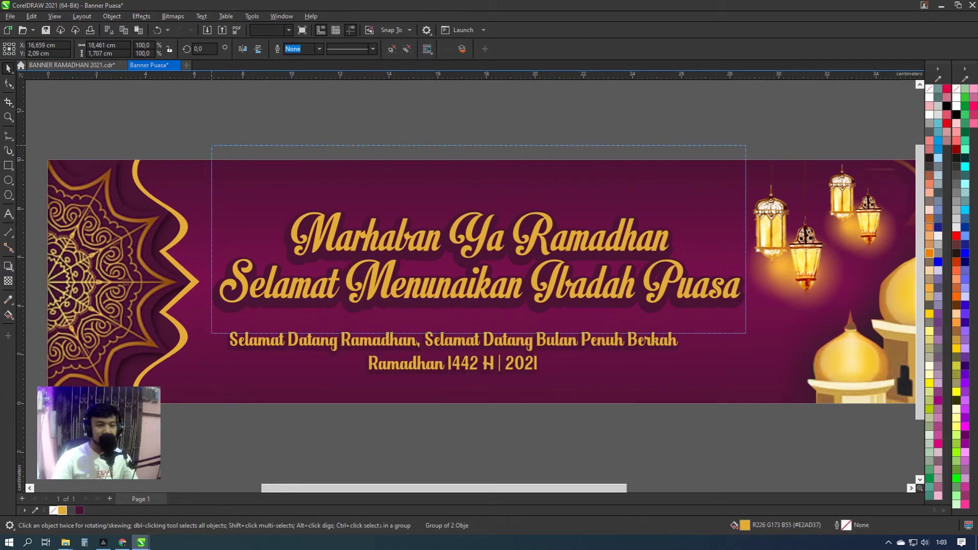
# Centre the subtitle group horizontally with the headline and raise it slightly towards the headline
pyautogui.press('Escape')
pyautogui.click(453, 363)
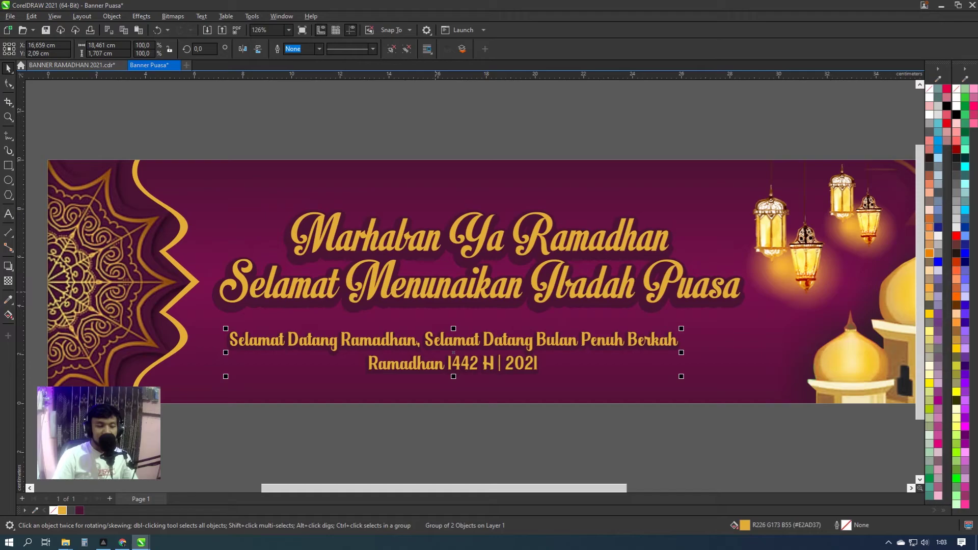
pyautogui.moveTo(751, 201); pyautogui.dragTo(215, 386)
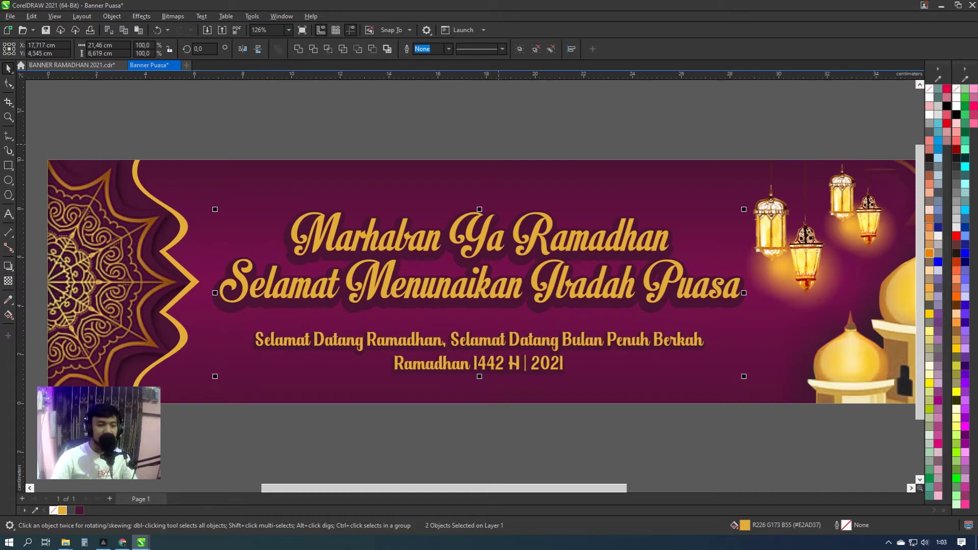
pyautogui.press('Escape')
pyautogui.scroll(1, 508, 333)
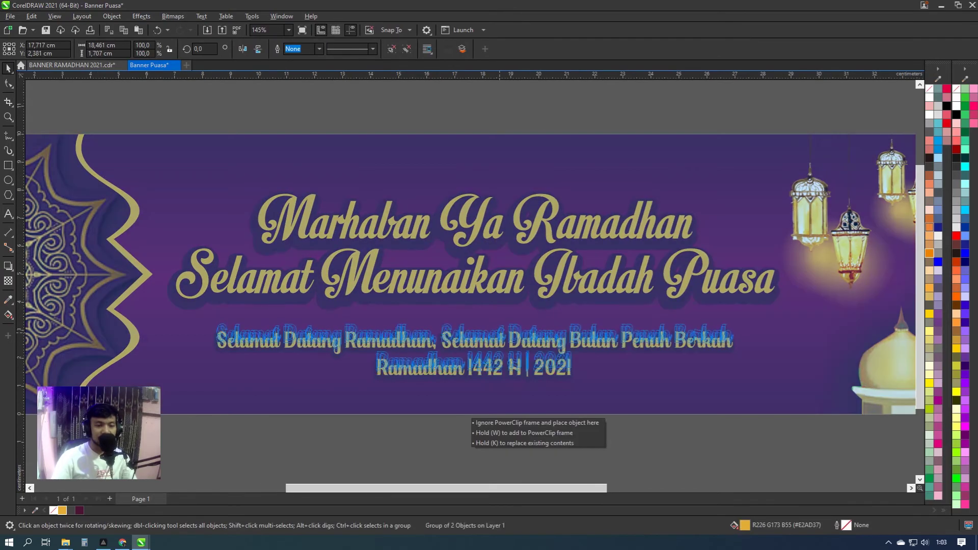
pyautogui.click(579, 397)
pyautogui.scroll(-1, 578, 397)
pyautogui.moveTo(277, 178); pyautogui.dragTo(691, 373)
pyautogui.press('Escape')
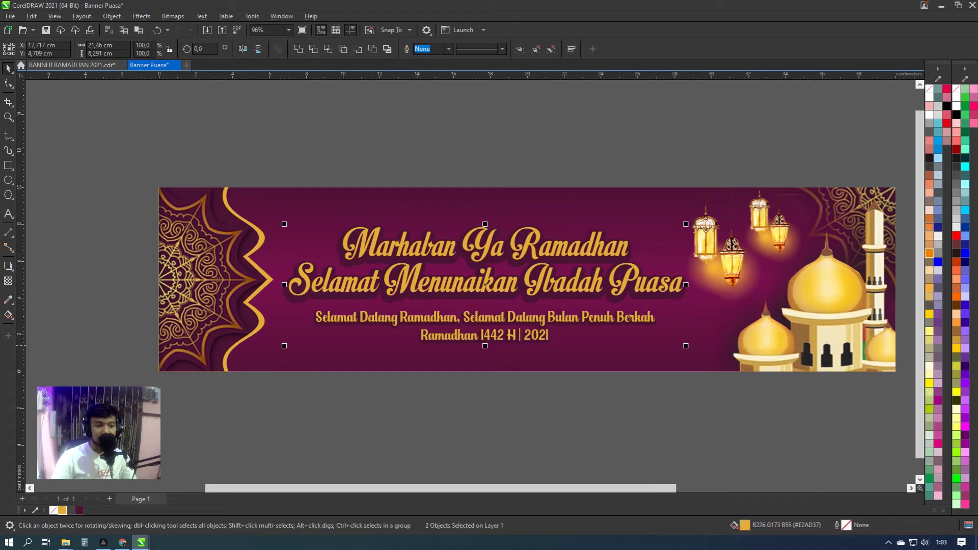
# Compare the recreated banner with the original design in BANNER RAMADHAN 2021.cdr
pyautogui.scroll(1, 678, 266)
pyautogui.hscroll(1, 481, 282)
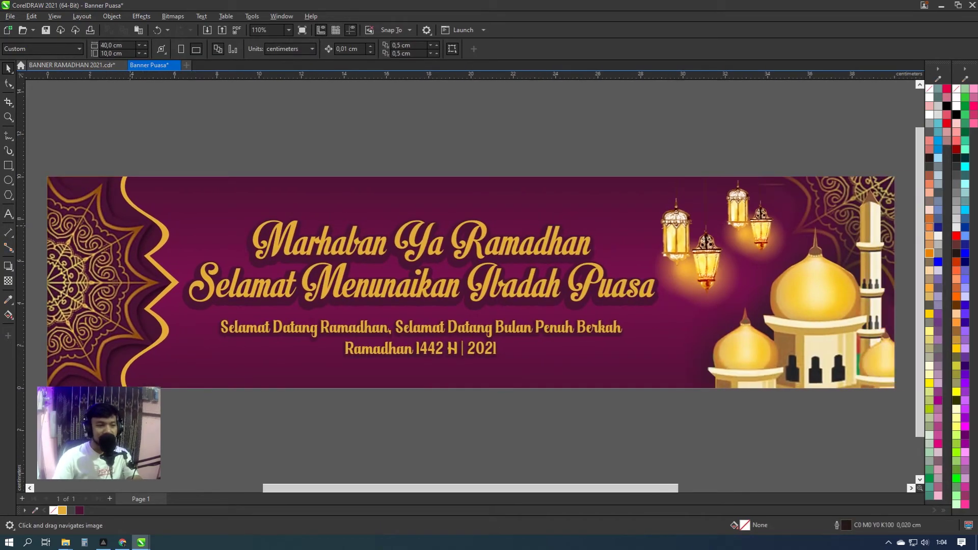
pyautogui.hotkey('ctrl', 'Tab')
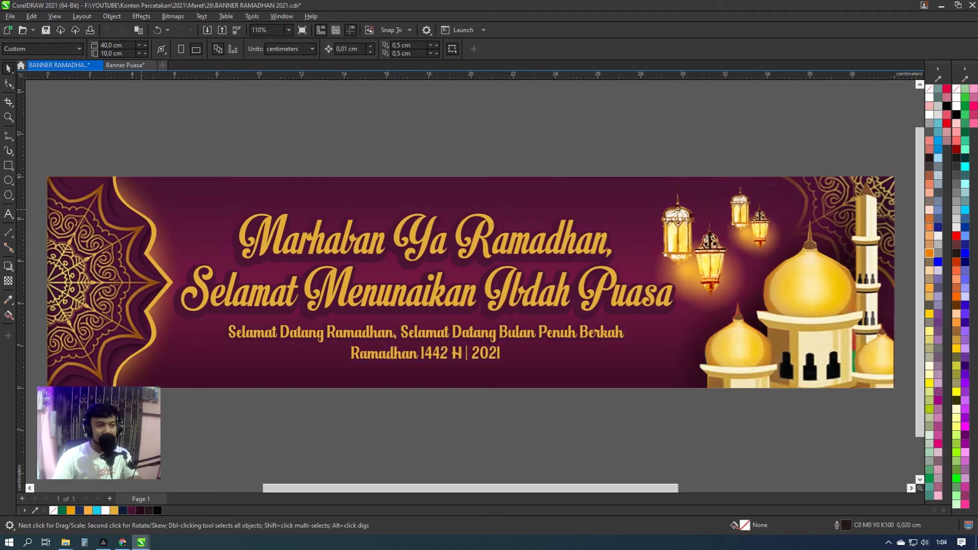
pyautogui.hotkey('ctrl', 'Tab')
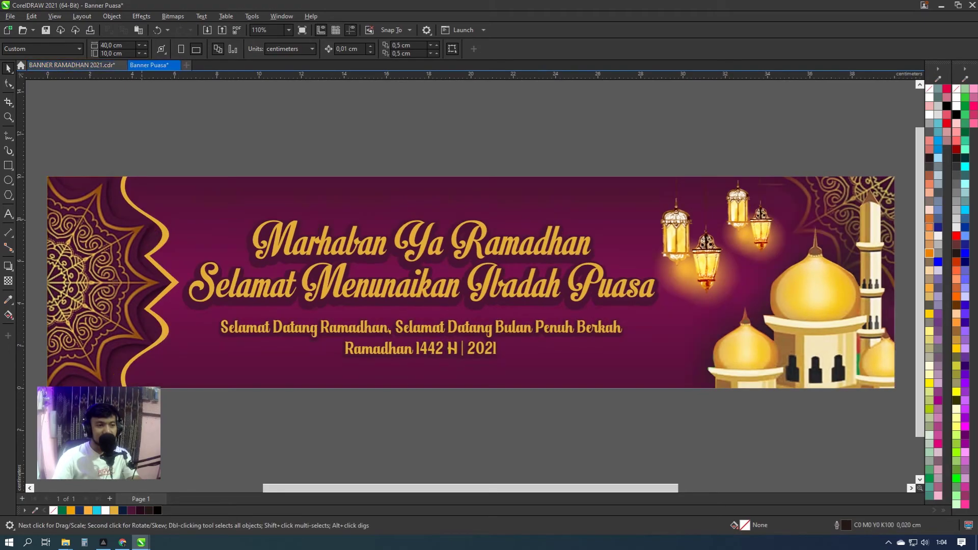
# Inside the banner's PowerClip contents, draw a circle about 11.2 cm wide over the left mandala and fill it gold #E2AD37 without outline
pyautogui.hscroll(-3, 509, 265)
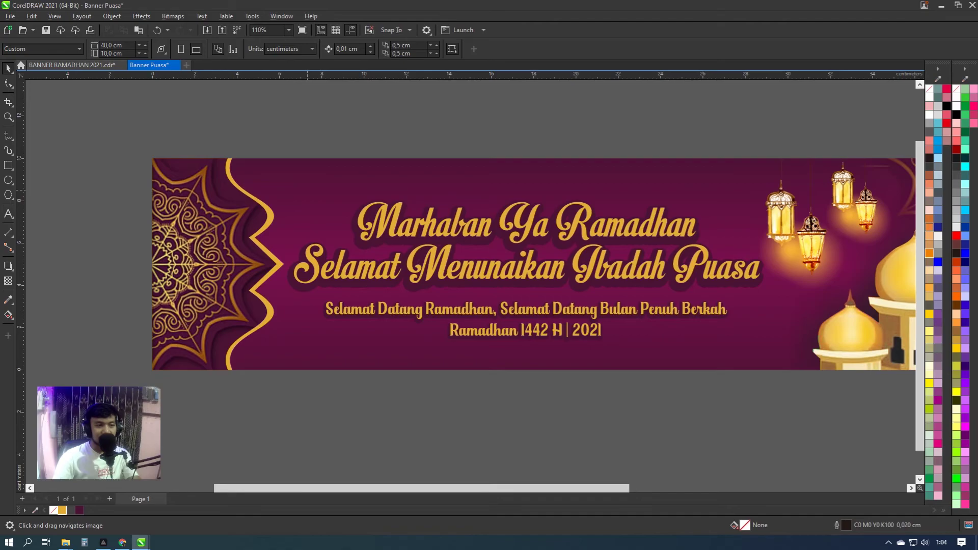
pyautogui.click(509, 264)
pyautogui.click(37, 91)
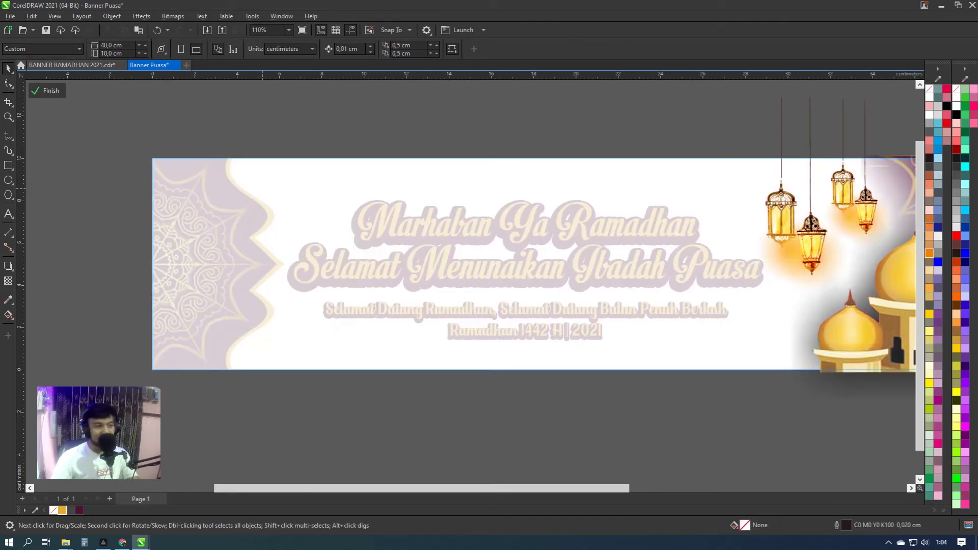
pyautogui.moveTo(99, 146); pyautogui.dragTo(336, 382)
pyautogui.moveTo(229, 263); pyautogui.dragTo(187, 264)
pyautogui.click(62, 509)
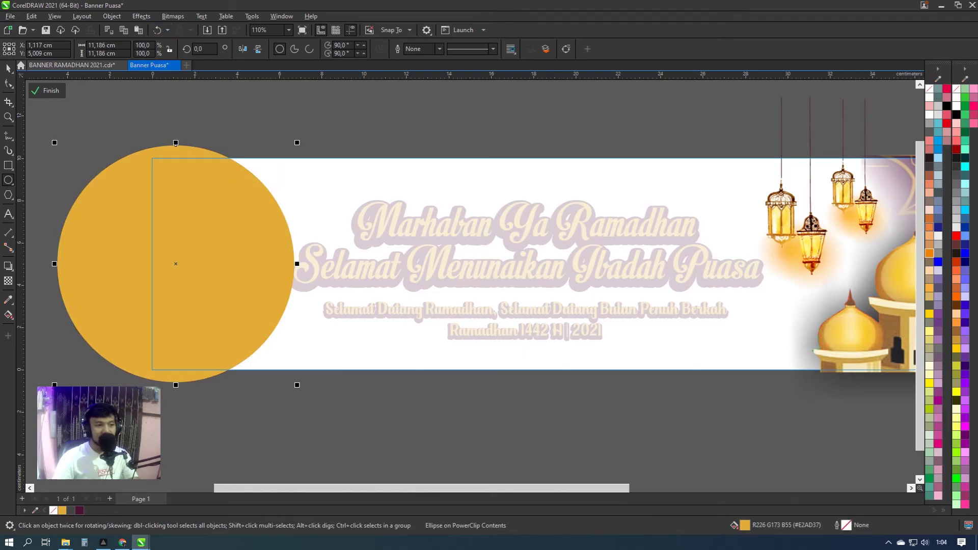
# Apply a Gaussian Blur with a radius of 99.2 pixels to the gold circle and finish editing the PowerClip contents
pyautogui.click(142, 16)
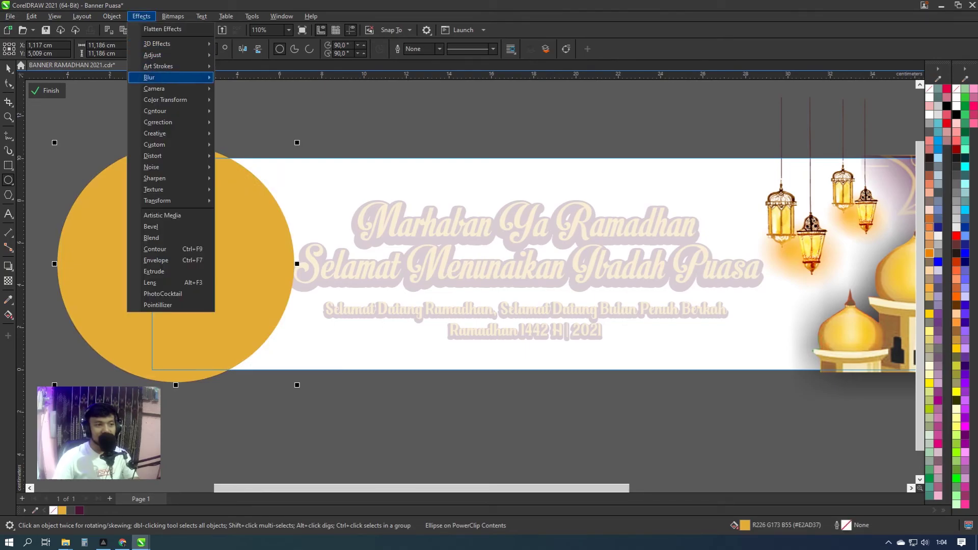
pyautogui.moveTo(153, 77)
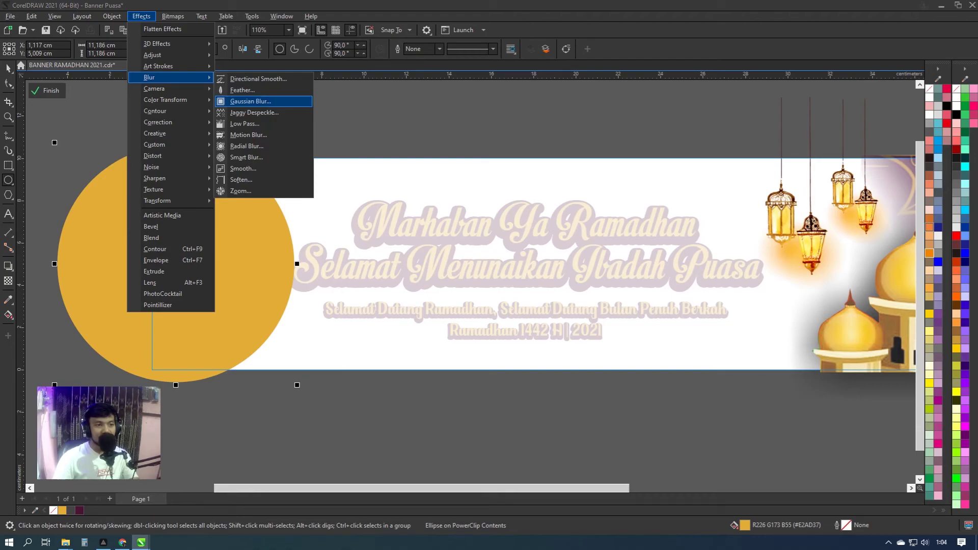
pyautogui.click(249, 101)
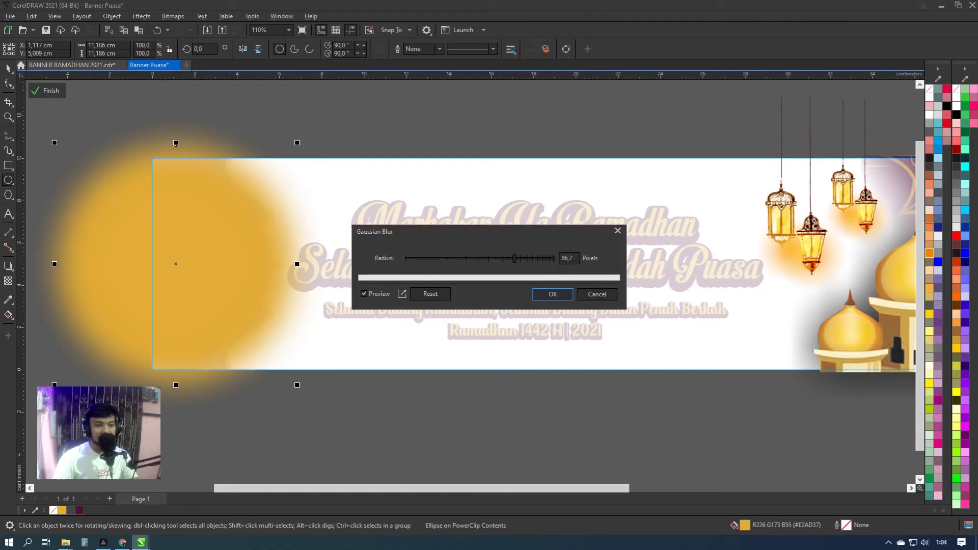
pyautogui.moveTo(514, 258)
pyautogui.mouseDown()
pyautogui.moveTo(492, 258)
pyautogui.moveTo(512, 258)
pyautogui.mouseUp()
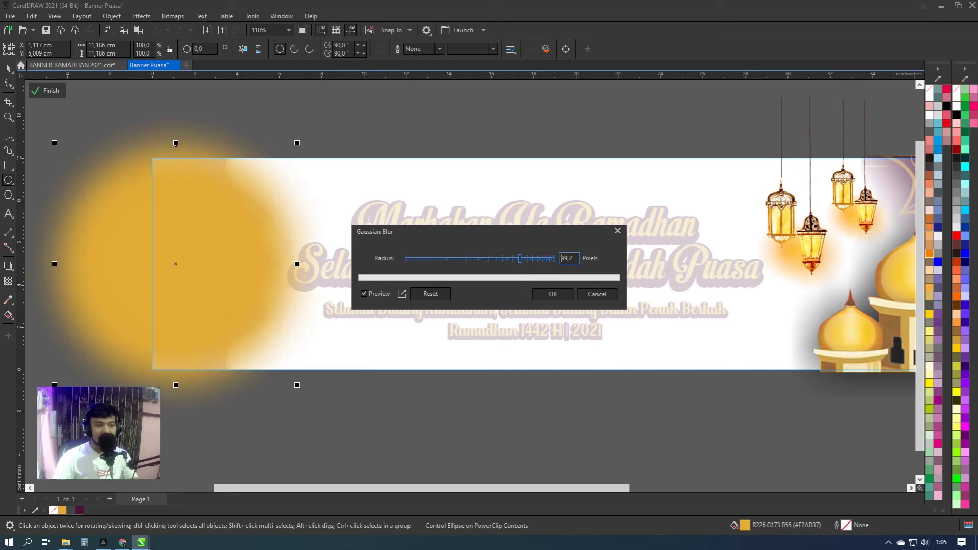
pyautogui.click(553, 294)
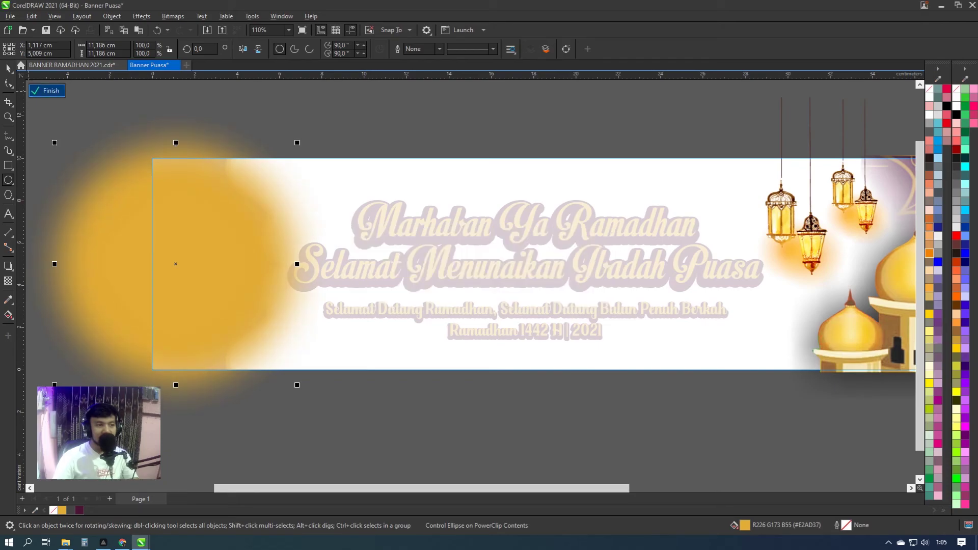
pyautogui.click(47, 90)
pyautogui.press('Escape')
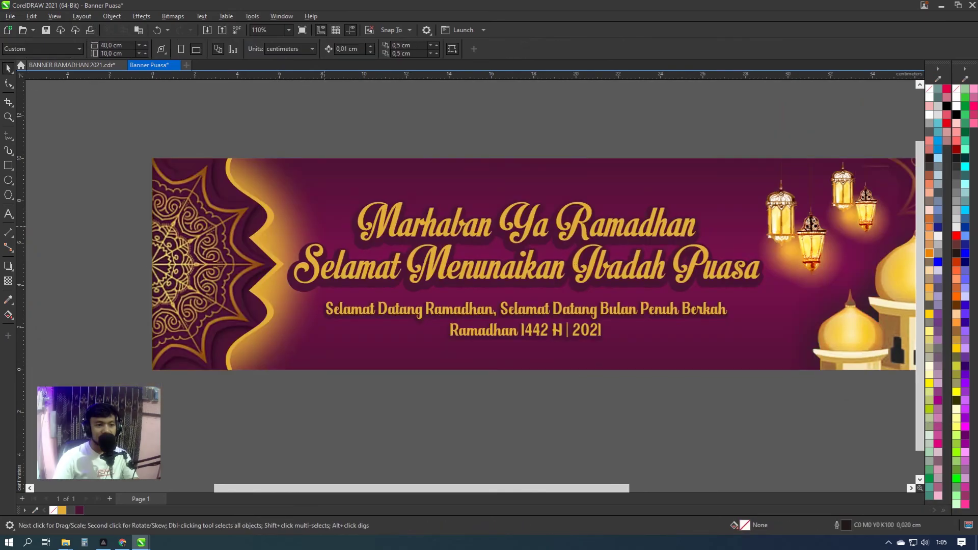
# Reopen the banner's PowerClip contents and reduce the golden glow behind the left mandala
pyautogui.hscroll(-2, 534, 266)
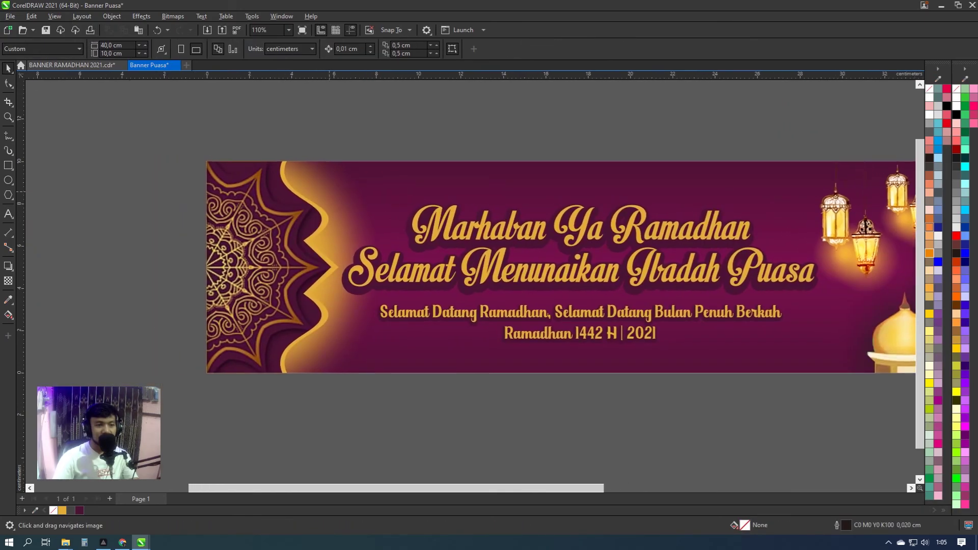
pyautogui.click(230, 266)
pyautogui.keyDown('ctrl'); pyautogui.click(230, 267); pyautogui.keyUp('ctrl')
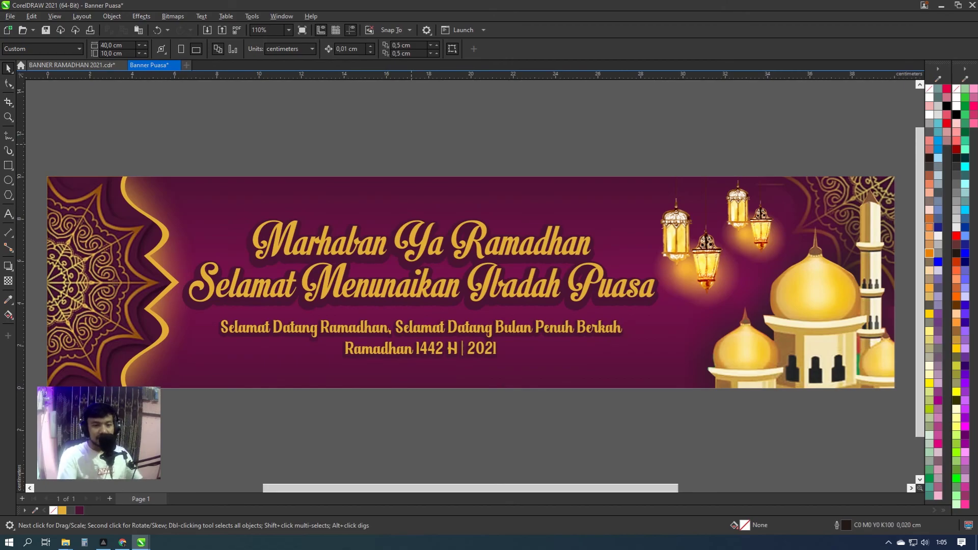
# Switch to BANNER RAMADHAN 2021.cdr and correct "Ibdah" to "Ibadah" in the headline's dark purple backing text
pyautogui.hotkey('ctrl', 'Tab')
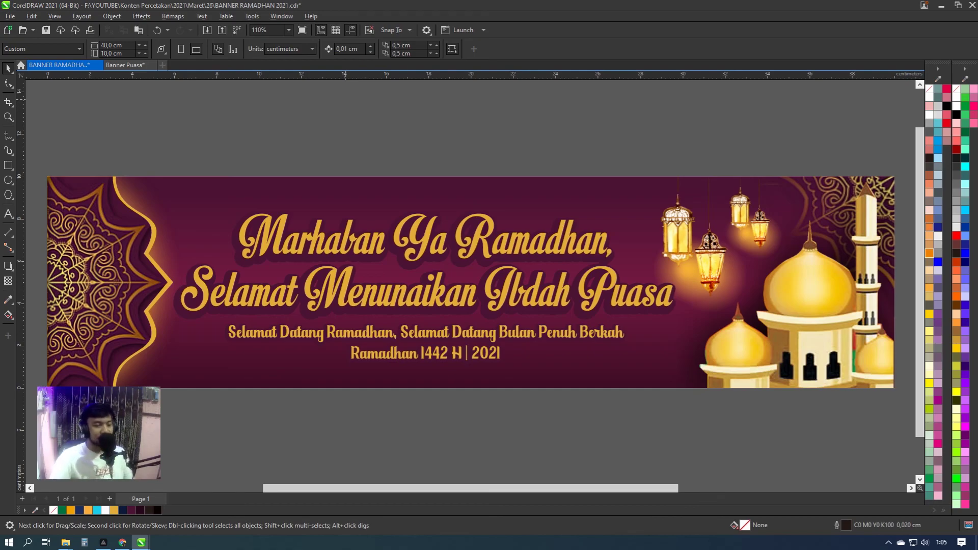
pyautogui.press('Tab')
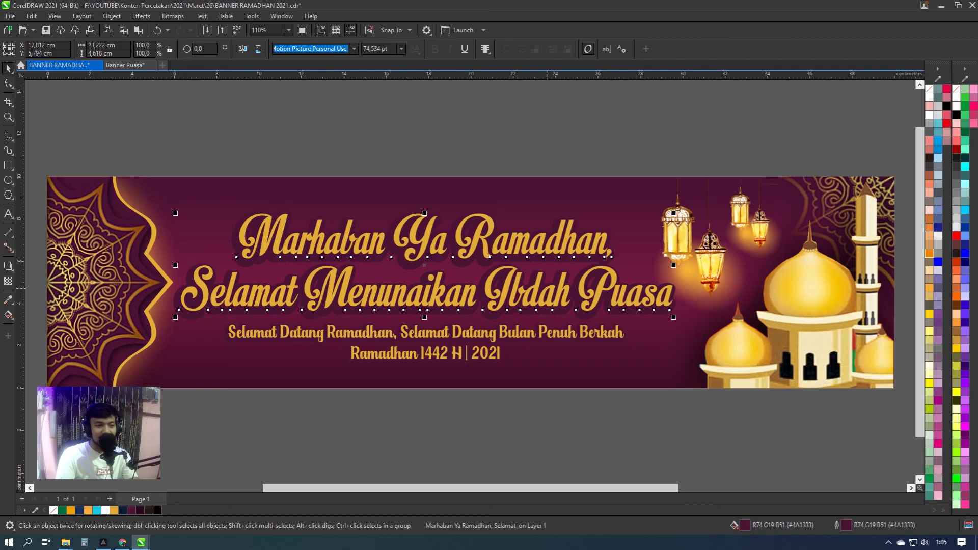
pyautogui.scroll(1, 537, 304)
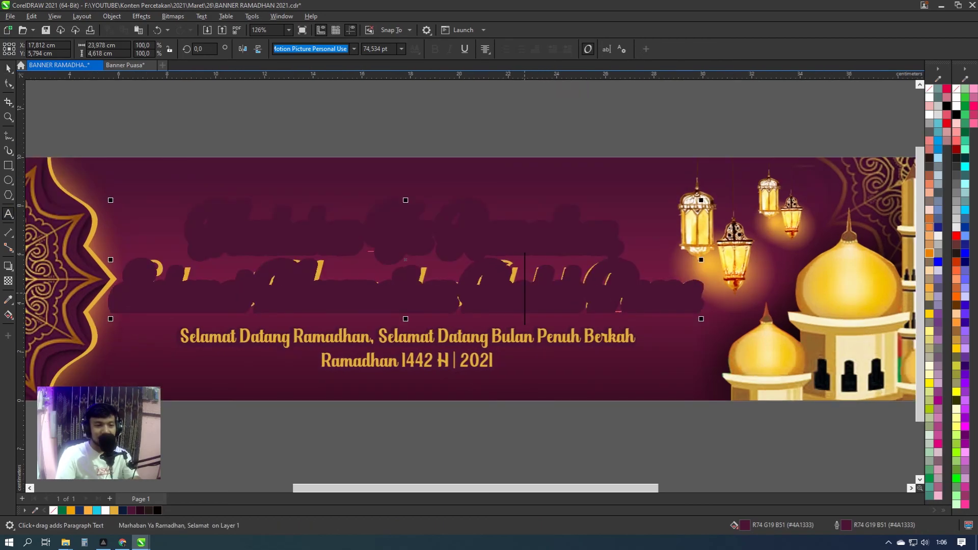
pyautogui.hotkey('ctrl', 'space')
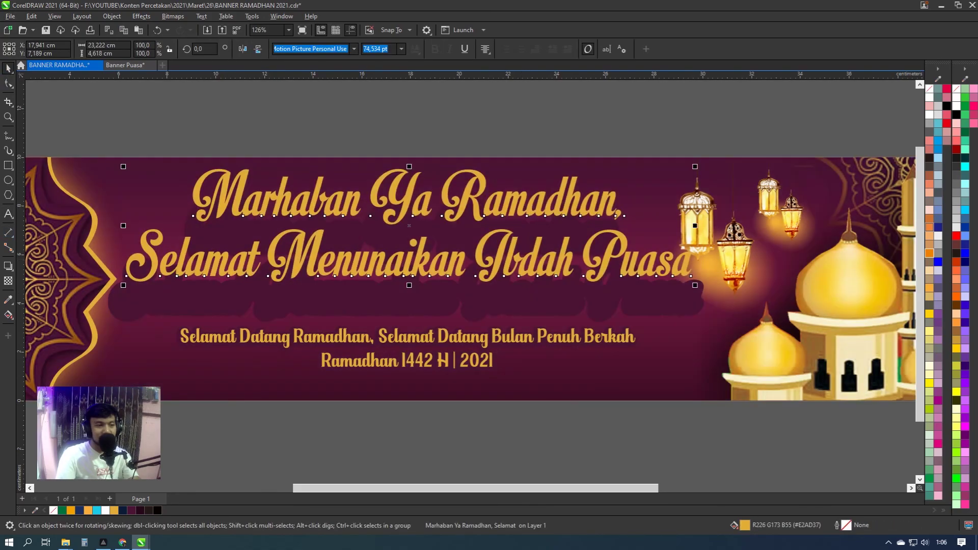
# Correct "Ibdah" to "Ibadah" in the gold headline and move it back down over its dark purple backing
pyautogui.doubleClick(519, 252)
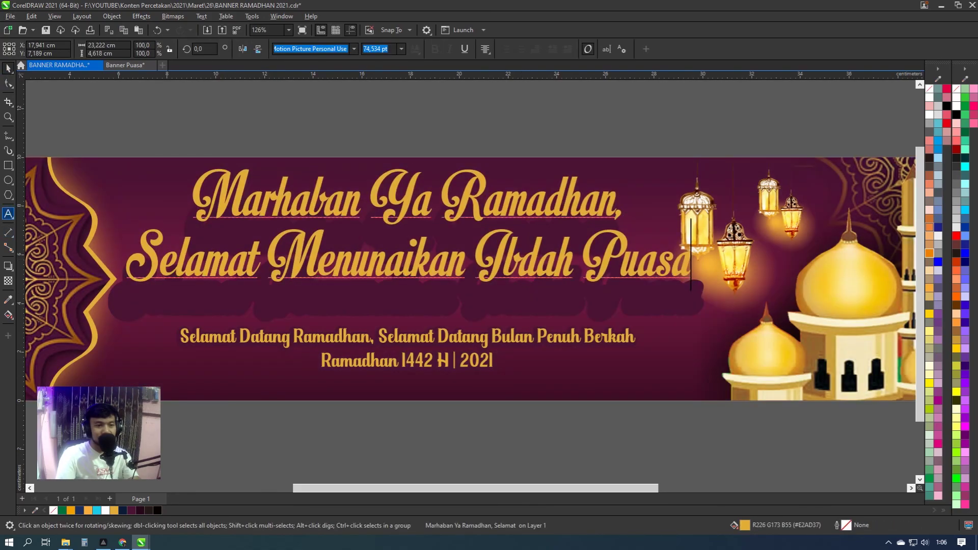
pyautogui.write('a')
pyautogui.hotkey('ctrl', 'space')
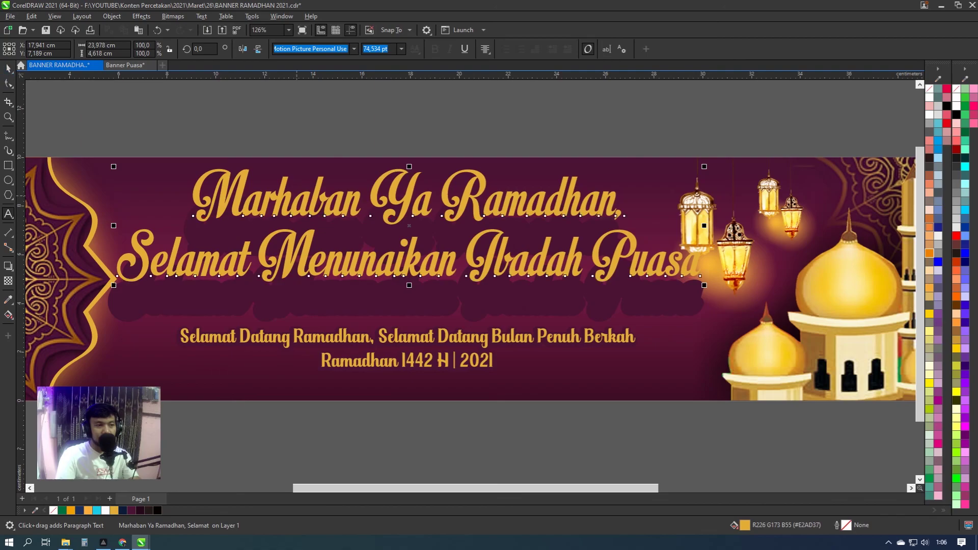
pyautogui.moveTo(389, 367); pyautogui.dragTo(390, 400)
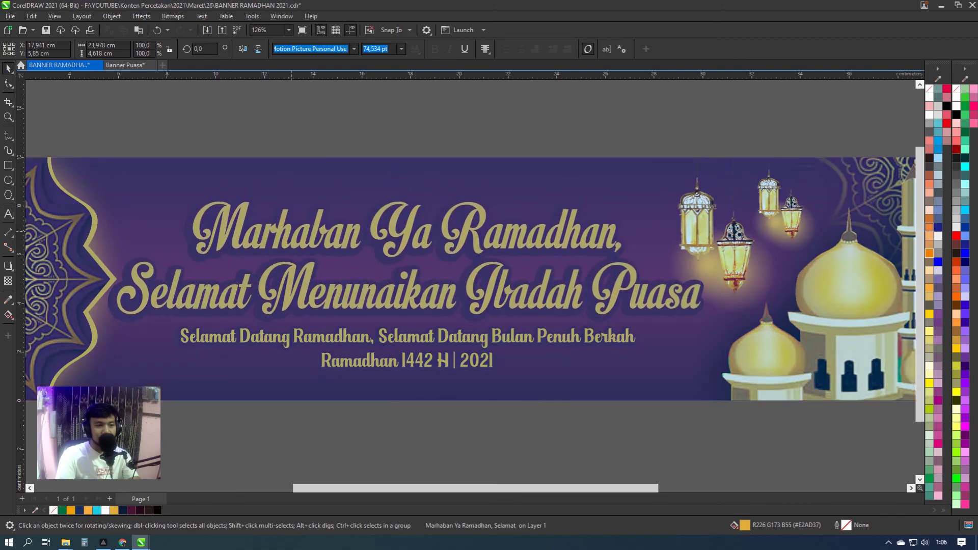